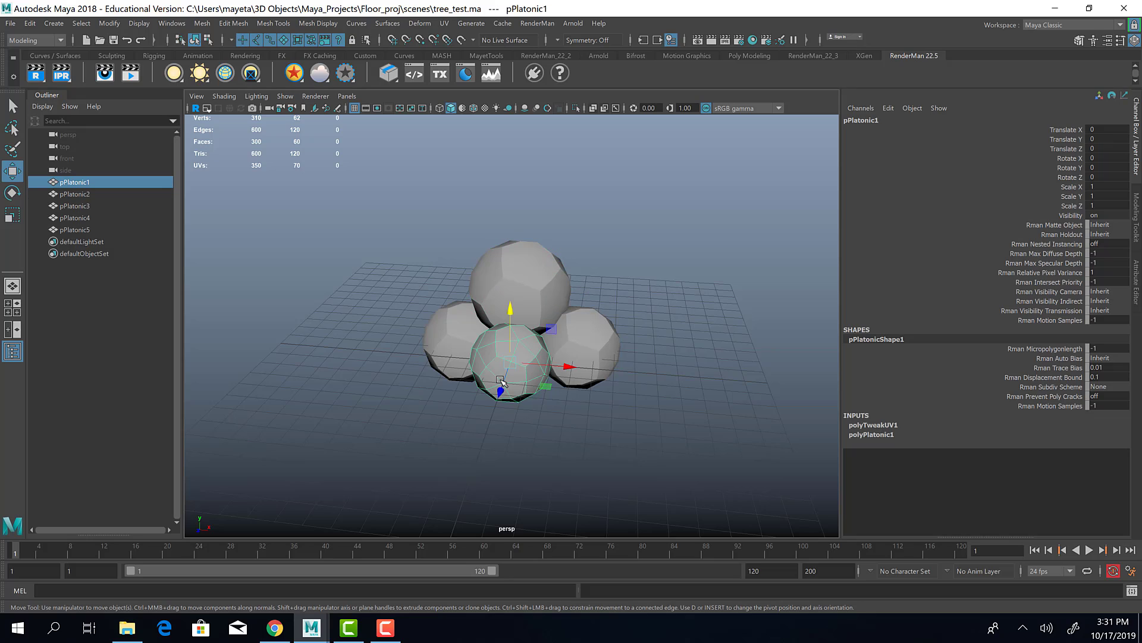
# - Select the large upper sphere of the cluster and switch to the Select tool
pyautogui.click(452, 338)
pyautogui.click(607, 352)
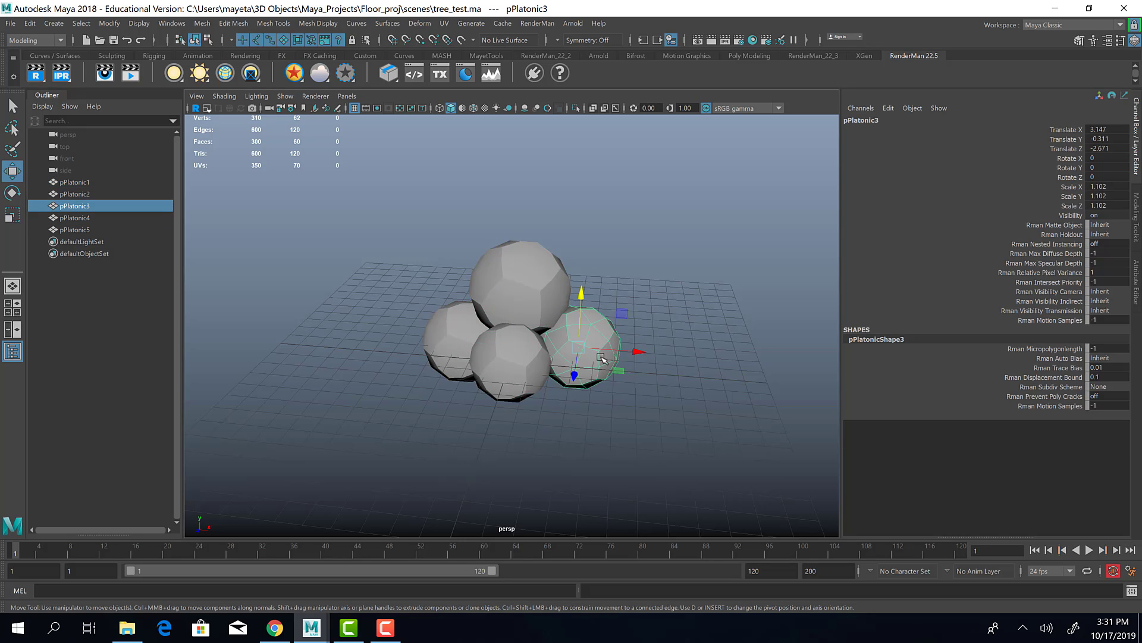
pyautogui.click(509, 256)
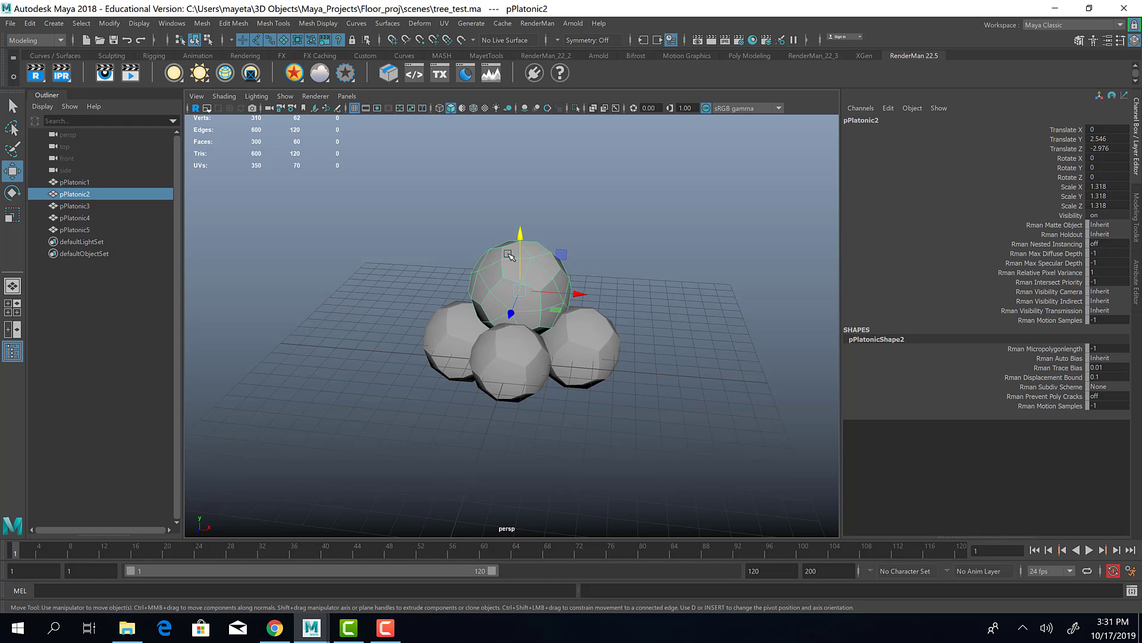
pyautogui.press('q')
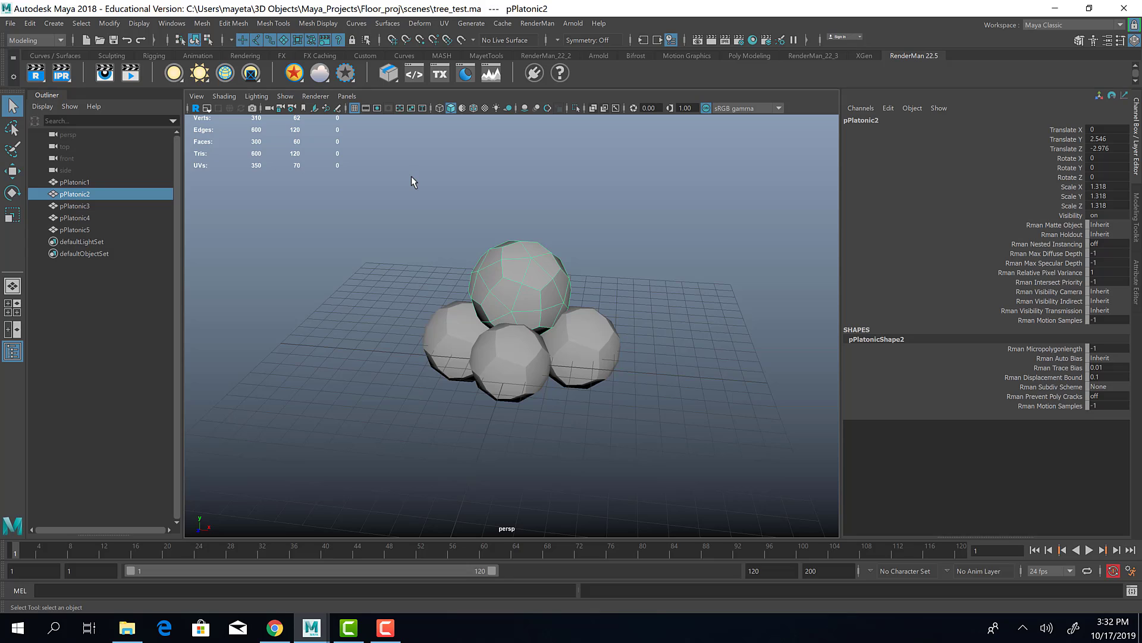
# - Open the Content Browser and display the Plants brushes in the Paint Effects examples
pyautogui.click(168, 24)
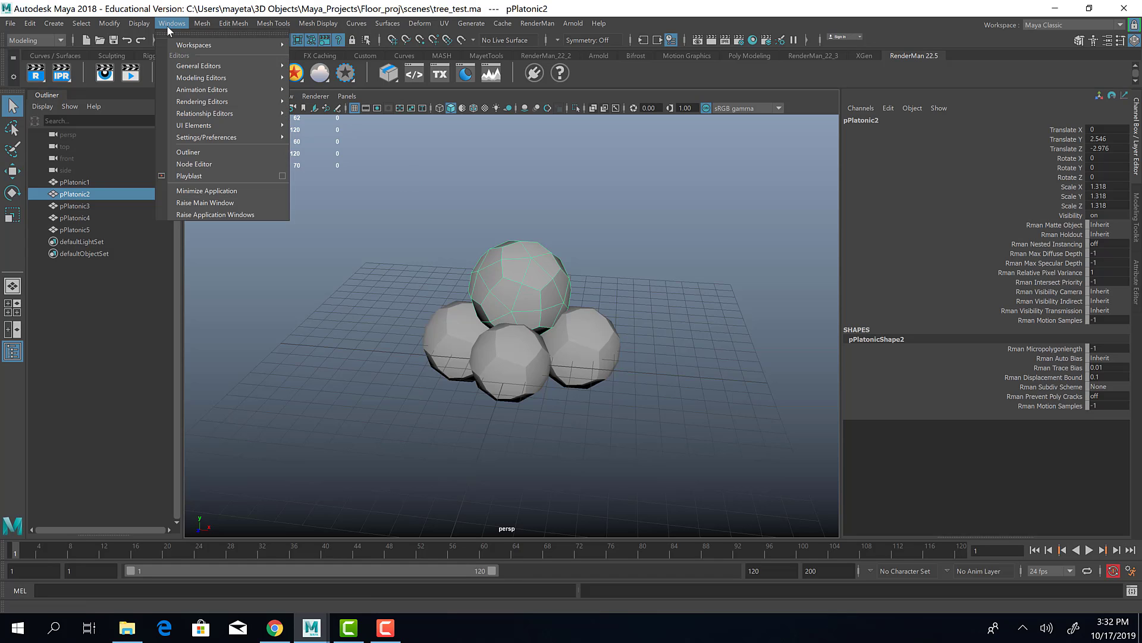
pyautogui.moveTo(186, 66)
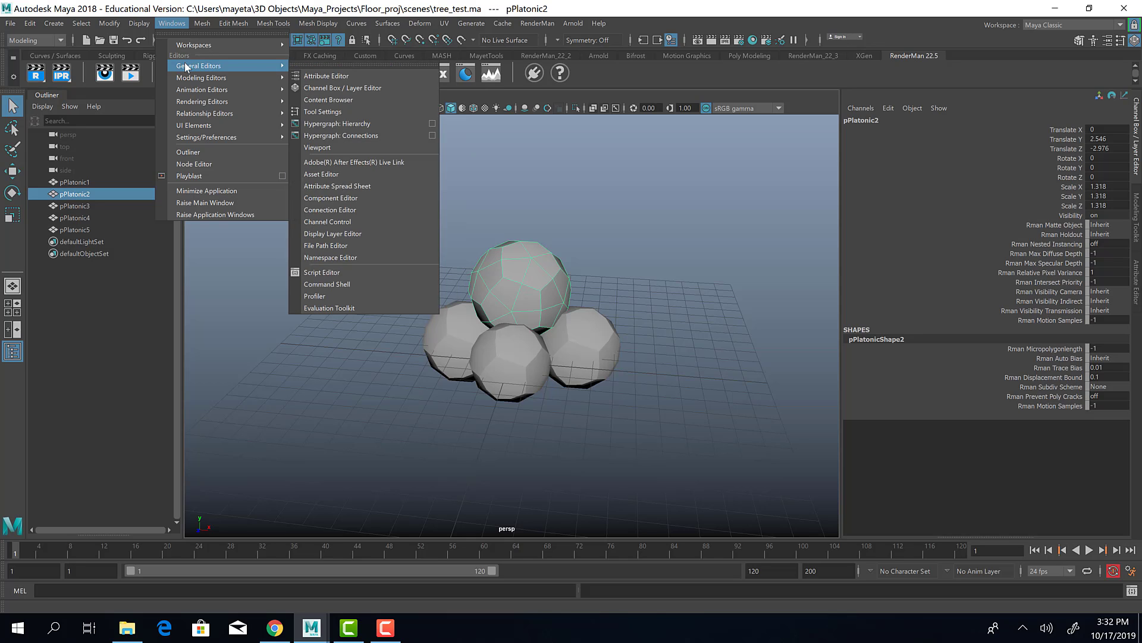
pyautogui.click(321, 99)
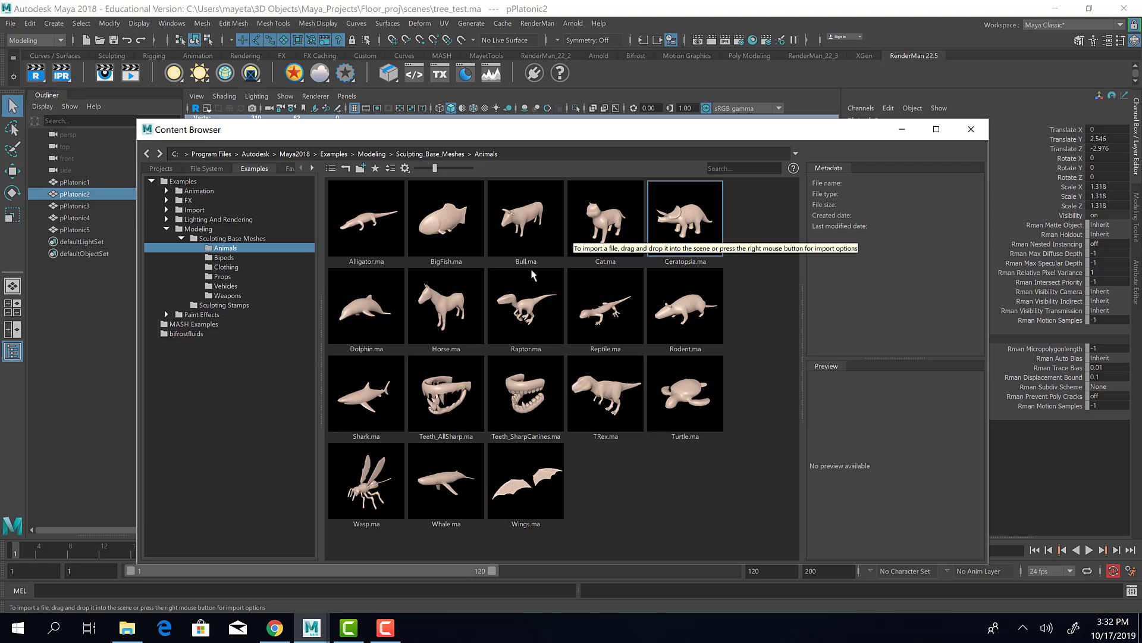
pyautogui.doubleClick(196, 315)
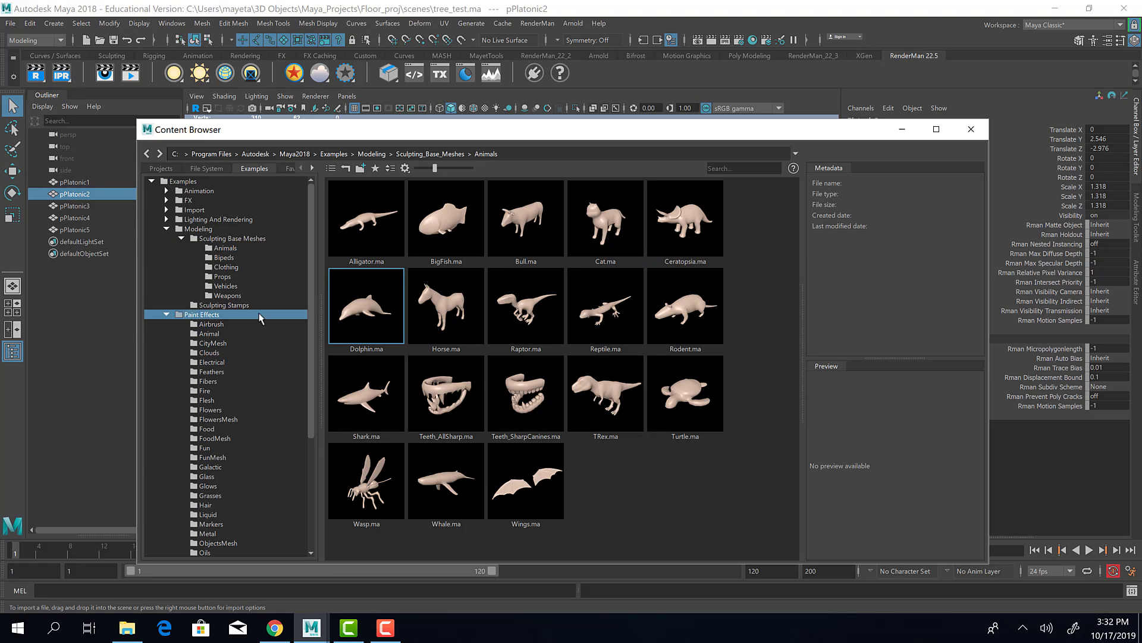
pyautogui.click(167, 229)
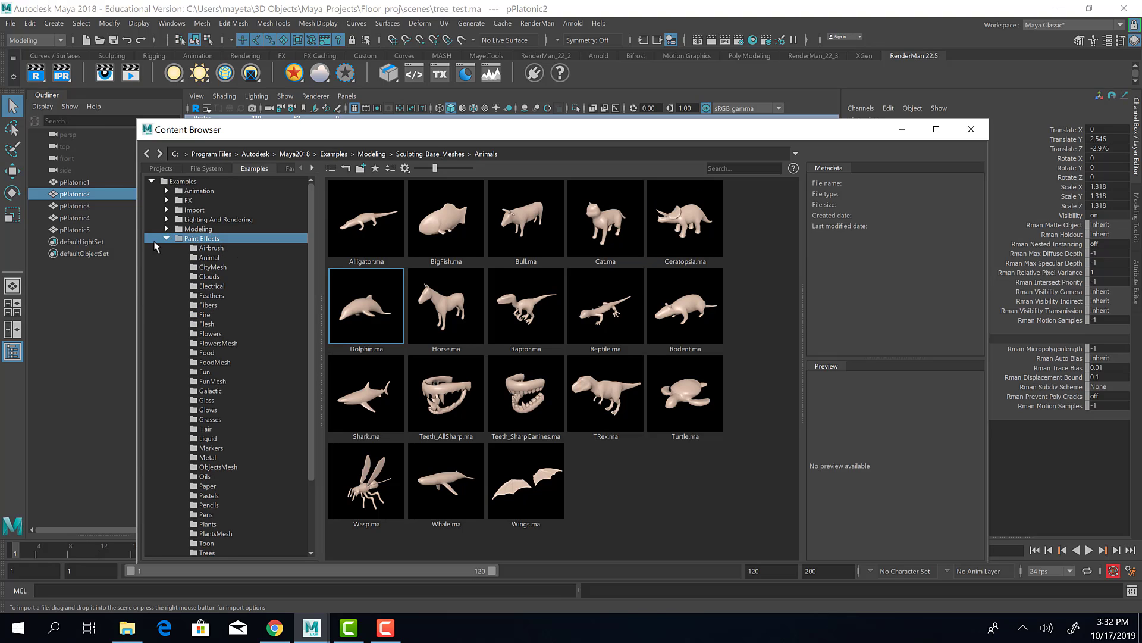
pyautogui.scroll(-2, 214, 491)
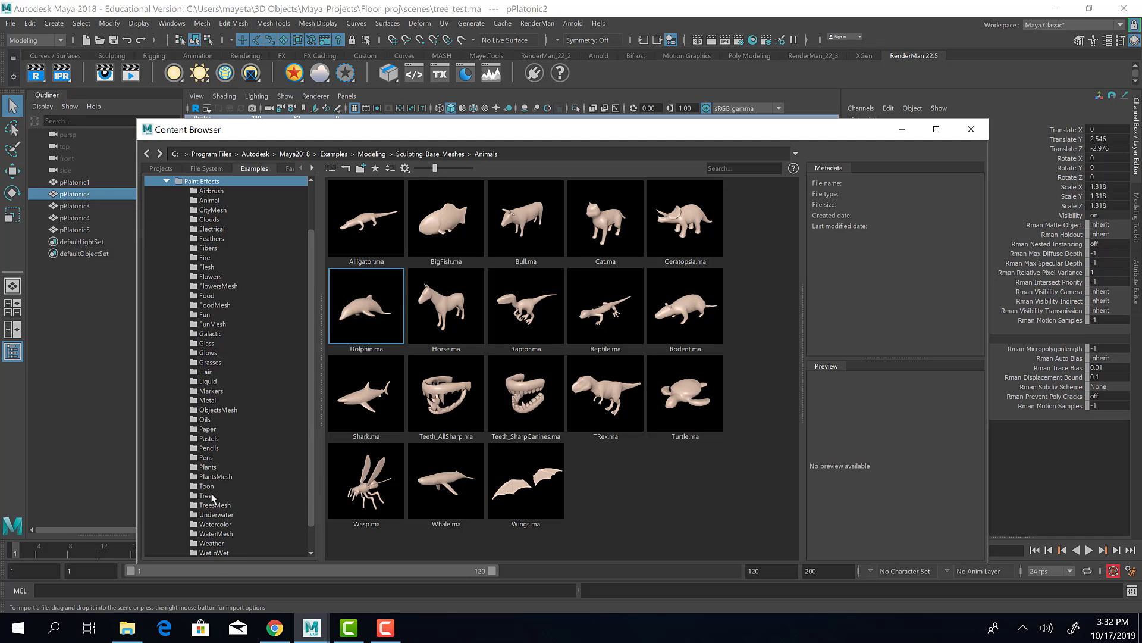
pyautogui.click(203, 467)
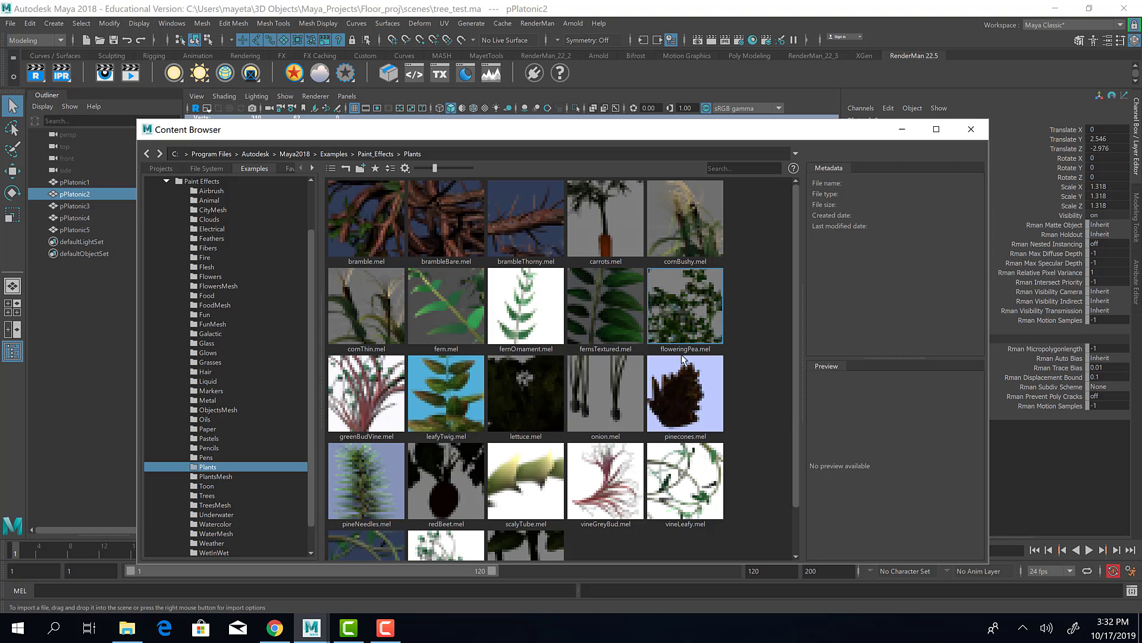
# - Look through the Plants brushes, and open the PlantsMesh folder to browse its brushes
pyautogui.scroll(-1, 684, 423)
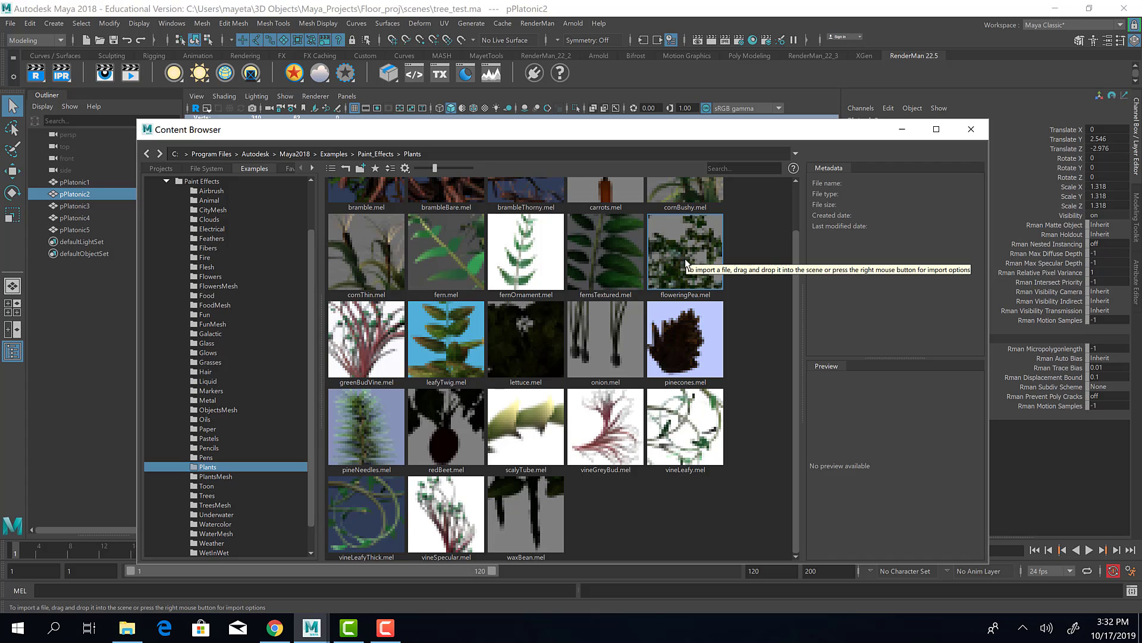
pyautogui.scroll(1, 625, 325)
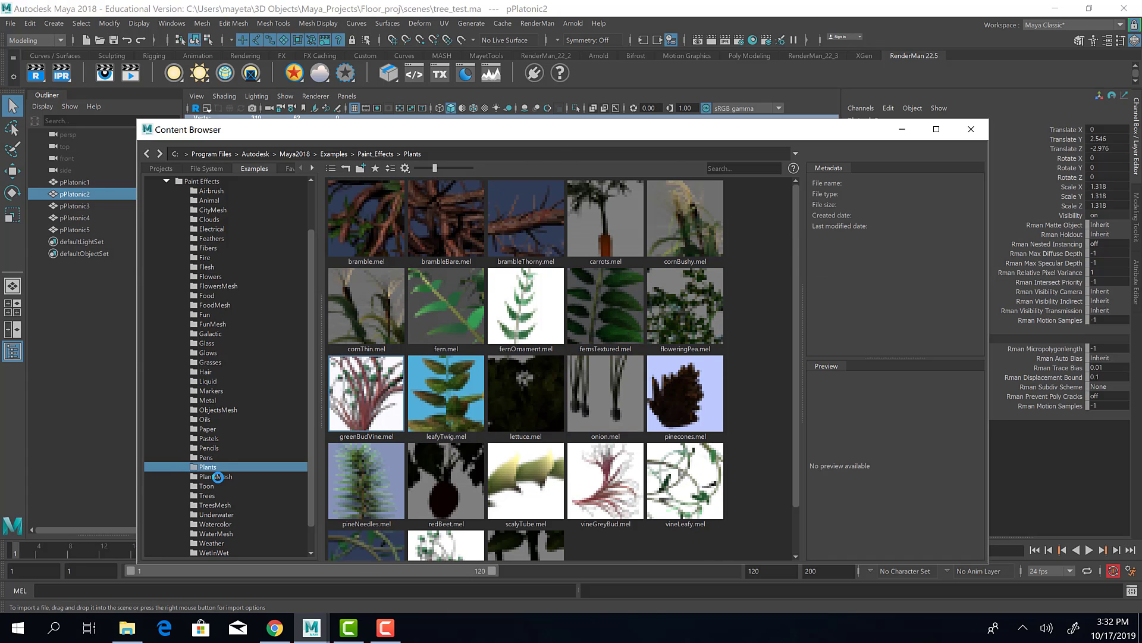
pyautogui.click(216, 476)
pyautogui.scroll(-1, 572, 398)
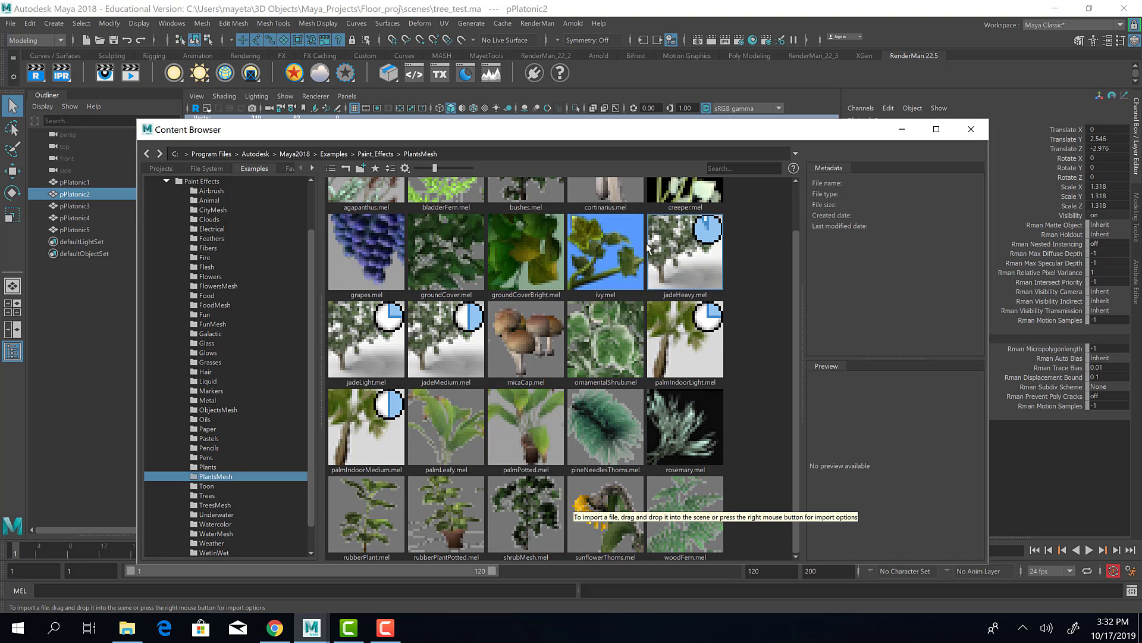
# - Tear off the Generate commands as a floating window and make the selected upper sphere paintable
pyautogui.moveTo(555, 131); pyautogui.dragTo(535, 404)
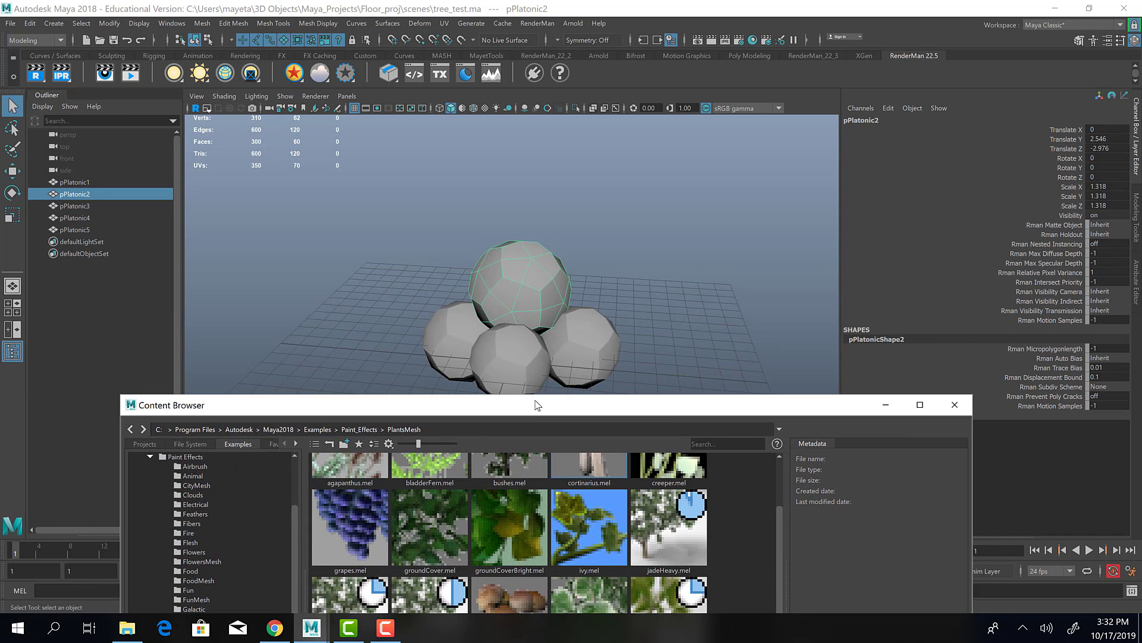
pyautogui.click(524, 287)
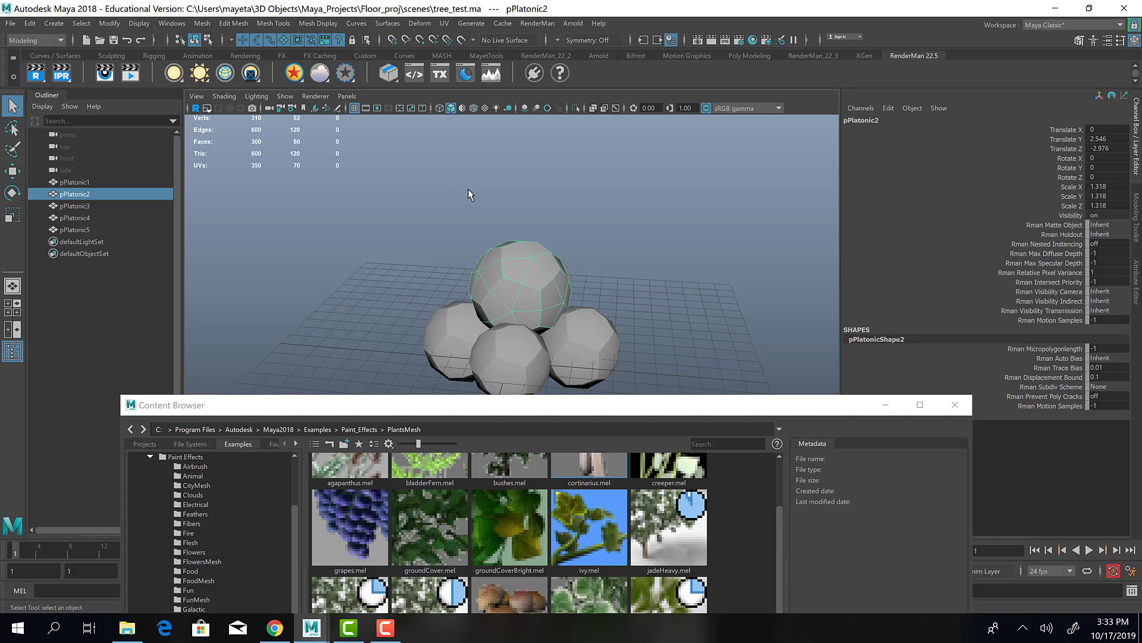
pyautogui.keyDown('alt'); pyautogui.moveTo(470, 224); pyautogui.dragTo(479, 268); pyautogui.keyUp('alt')
pyautogui.keyDown('alt'); pyautogui.moveTo(479, 269); pyautogui.dragTo(475, 266, button='middle'); pyautogui.keyUp('alt')
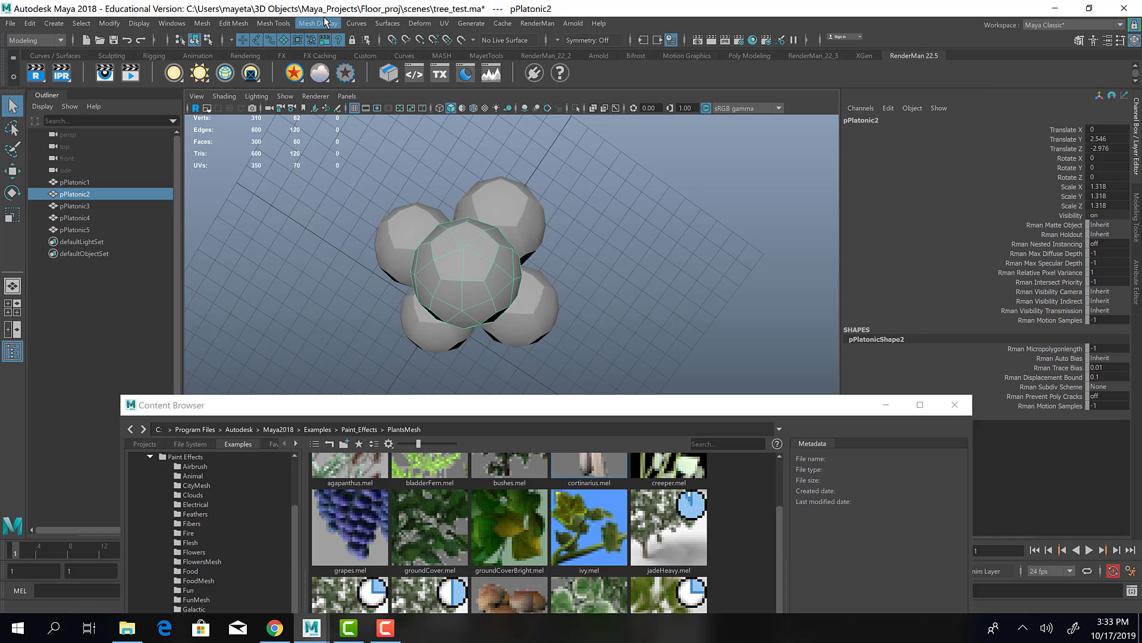
pyautogui.click(471, 24)
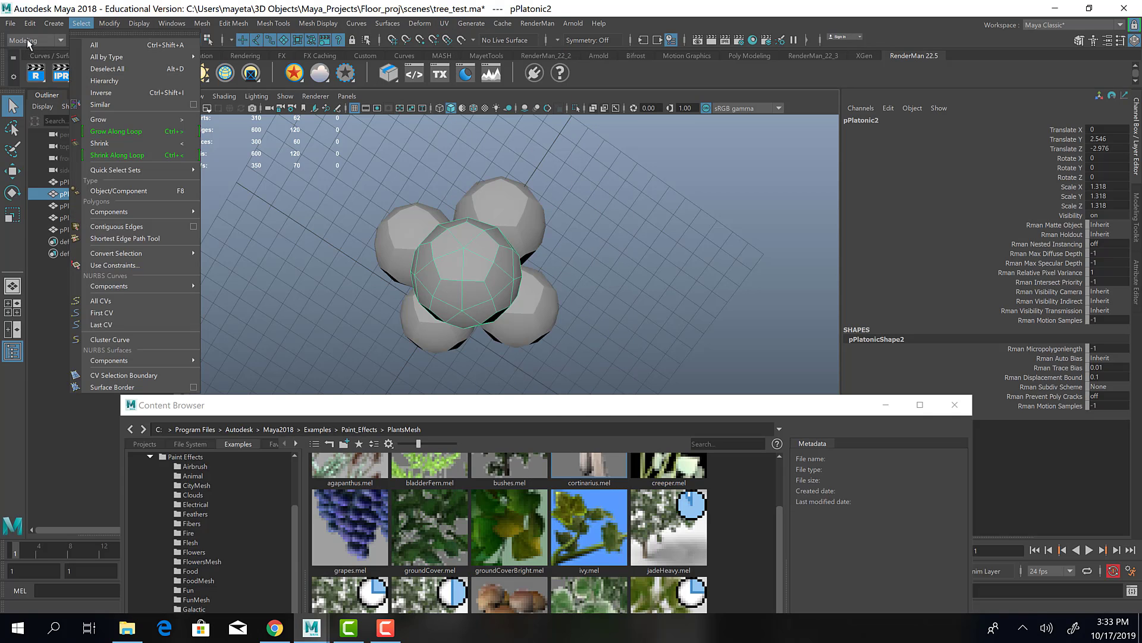
pyautogui.click(473, 23)
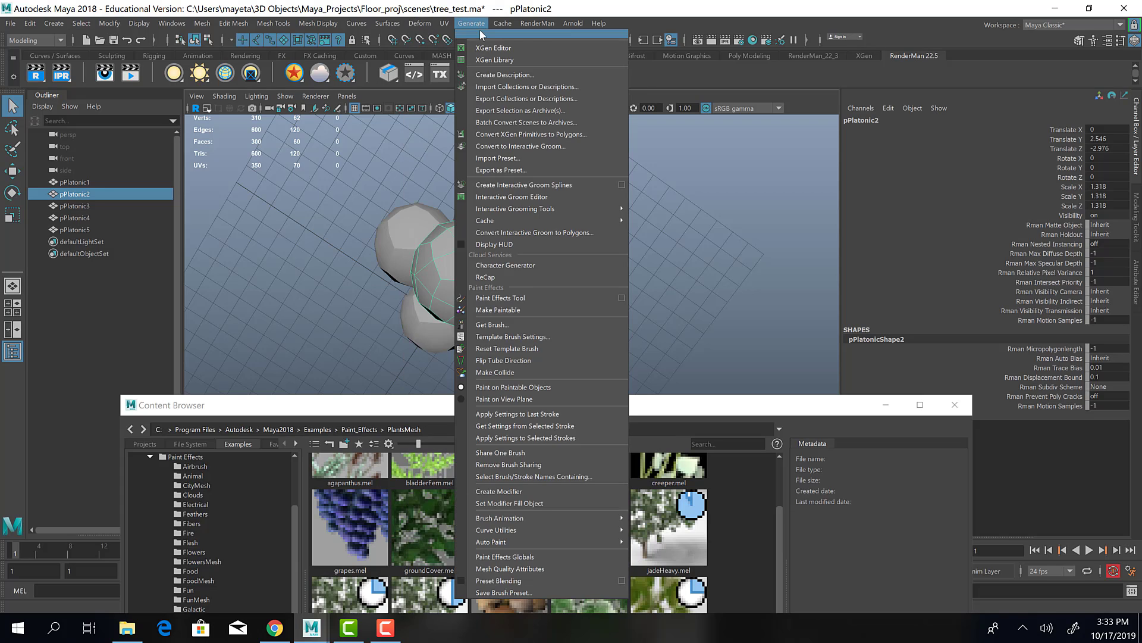
pyautogui.click(524, 34)
pyautogui.moveTo(524, 23); pyautogui.dragTo(898, 61)
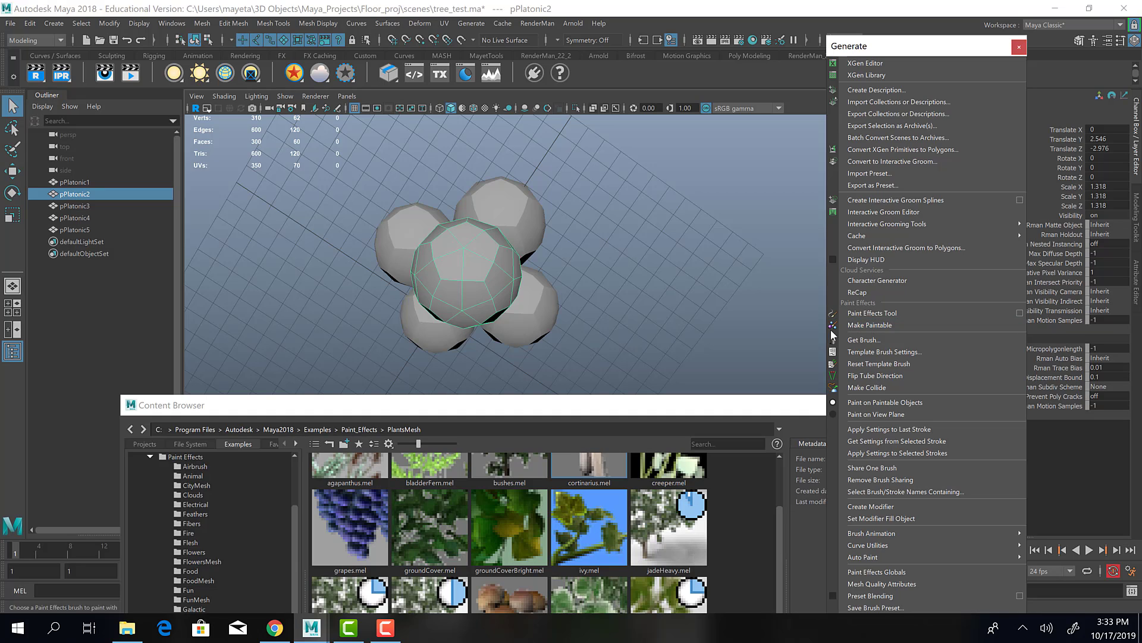
pyautogui.click(852, 325)
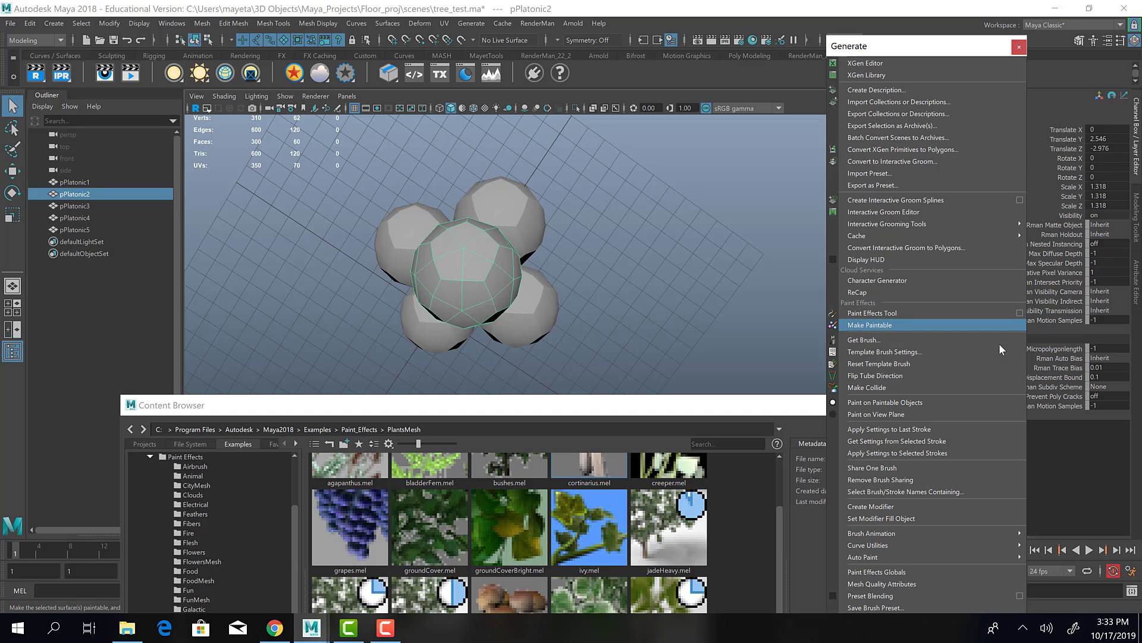
# - Try a shrubMesh brush stroke on the upper sphere, inspect it, and undo it
pyautogui.moveTo(491, 415); pyautogui.dragTo(582, 138)
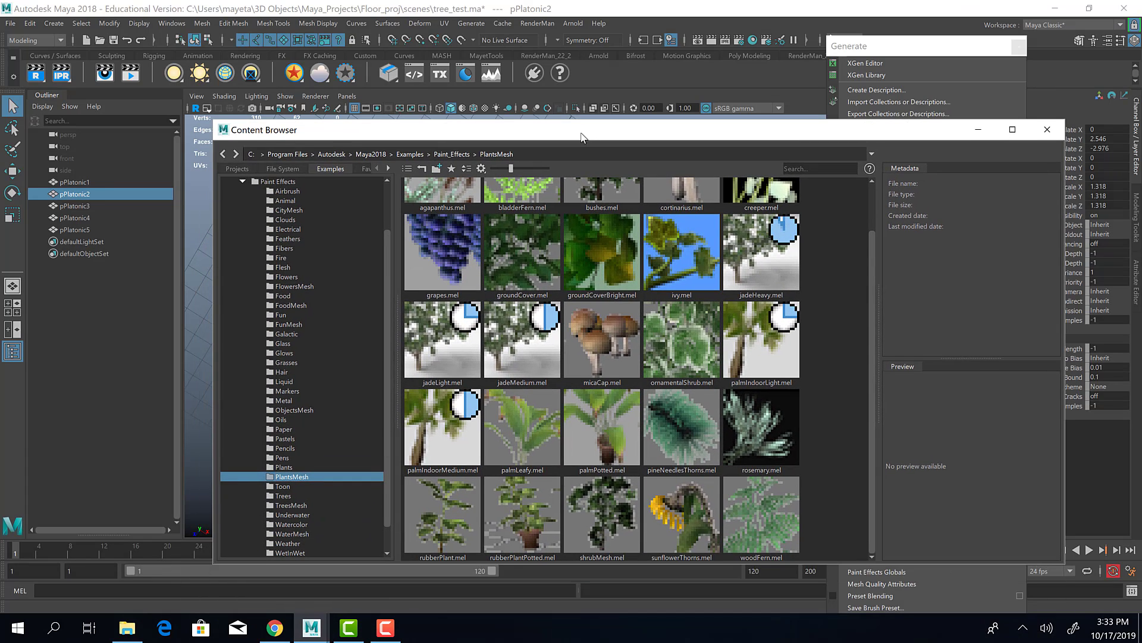
pyautogui.click(610, 506)
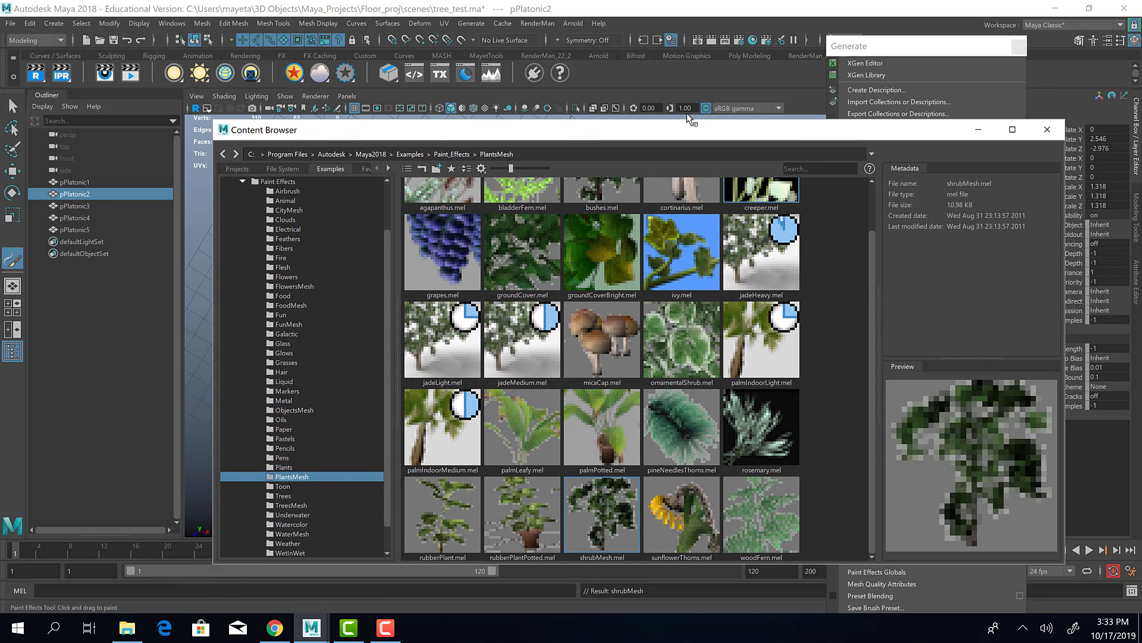
pyautogui.moveTo(685, 137); pyautogui.dragTo(502, 463)
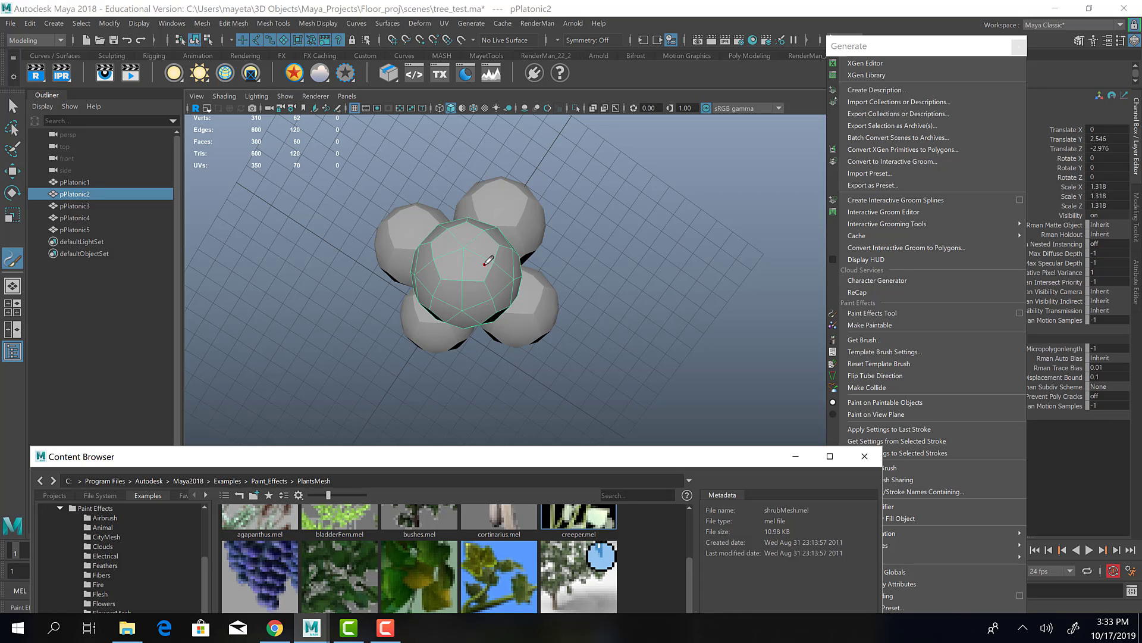
pyautogui.click(485, 264)
pyautogui.moveTo(485, 265)
pyautogui.mouseDown()
pyautogui.moveTo(509, 263)
pyautogui.moveTo(489, 266)
pyautogui.moveTo(495, 281)
pyautogui.moveTo(469, 280)
pyautogui.mouseUp()
pyautogui.moveTo(523, 334)
pyautogui.keyDown('alt'); pyautogui.mouseDown()
pyautogui.moveTo(580, 298)
pyautogui.moveTo(594, 257)
pyautogui.mouseUp(); pyautogui.keyUp('alt')
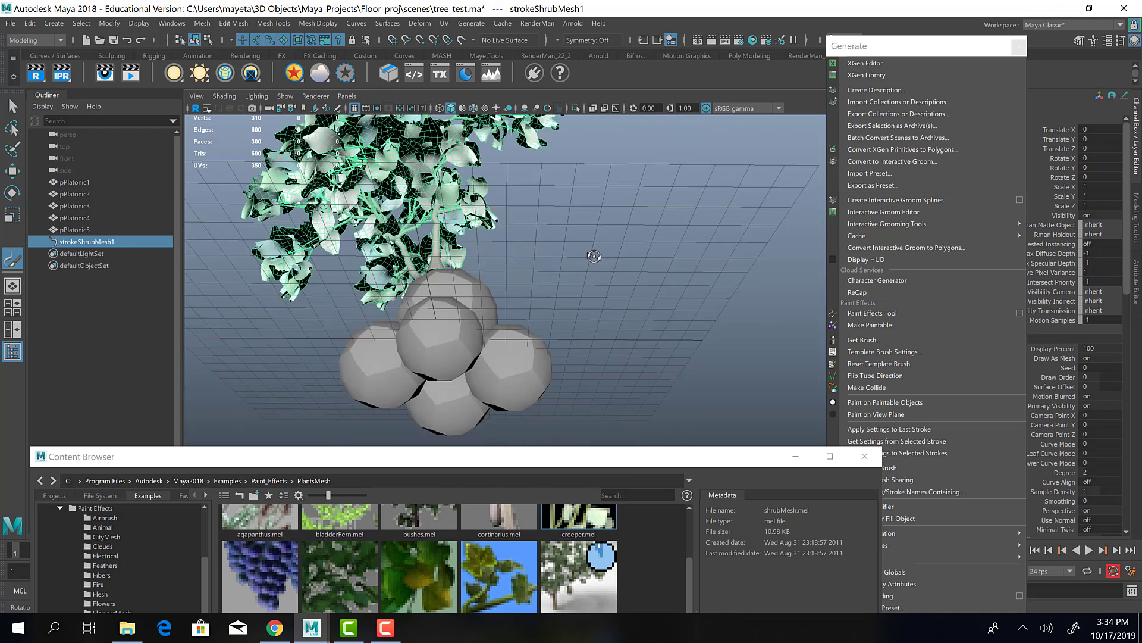
pyautogui.hotkey('ctrl', 'z')
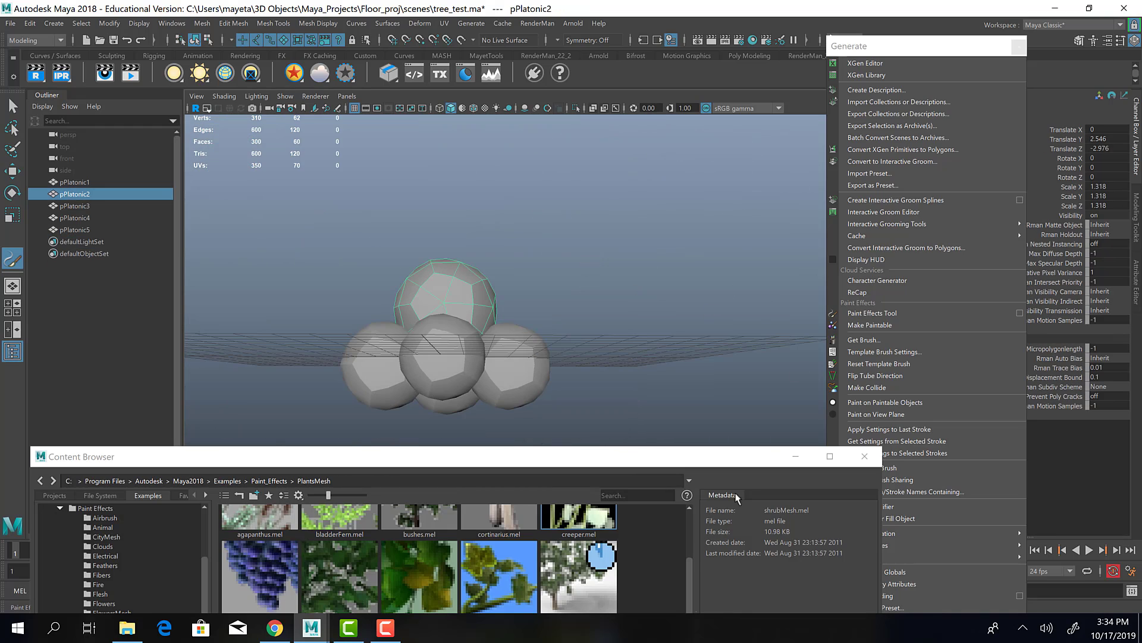
# - Try an ivy brush stroke across the upper sphere, inspect it, and undo it
pyautogui.moveTo(603, 465); pyautogui.dragTo(660, 226)
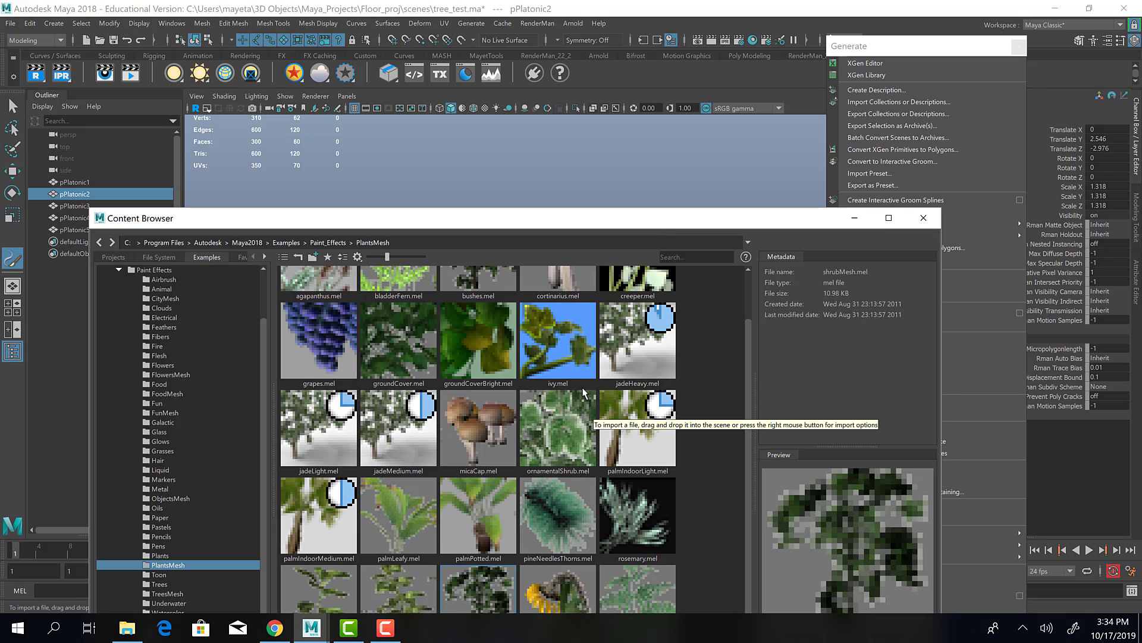
pyautogui.click(571, 361)
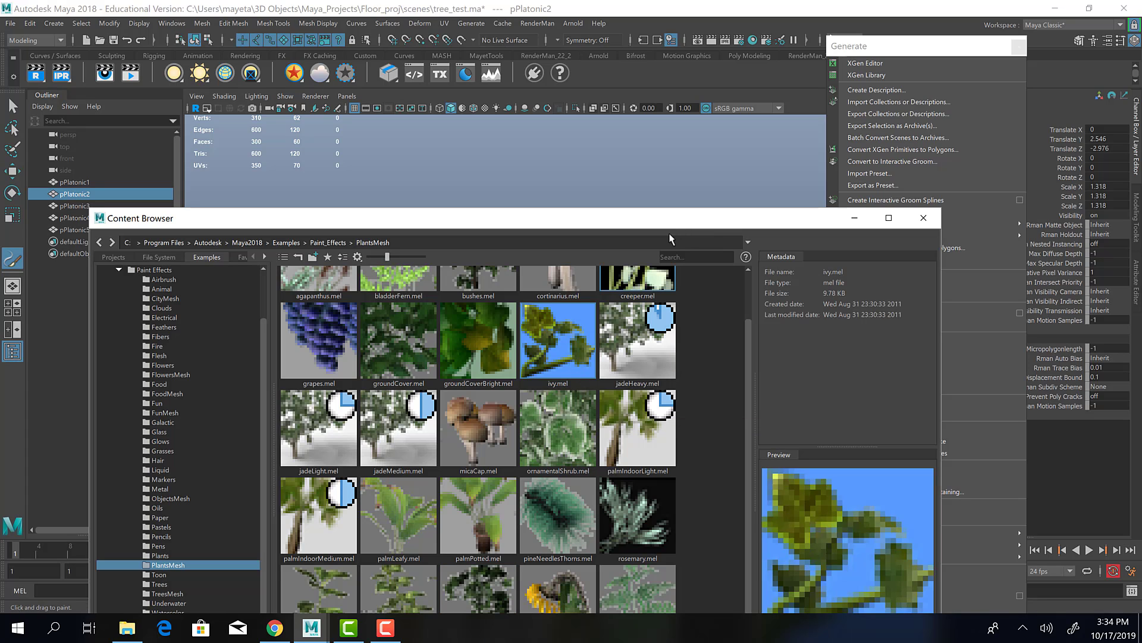
pyautogui.moveTo(666, 224); pyautogui.dragTo(623, 480)
pyautogui.moveTo(432, 283)
pyautogui.mouseDown()
pyautogui.moveTo(451, 283)
pyautogui.moveTo(423, 275)
pyautogui.moveTo(393, 301)
pyautogui.moveTo(501, 301)
pyautogui.moveTo(443, 287)
pyautogui.moveTo(448, 304)
pyautogui.mouseUp()
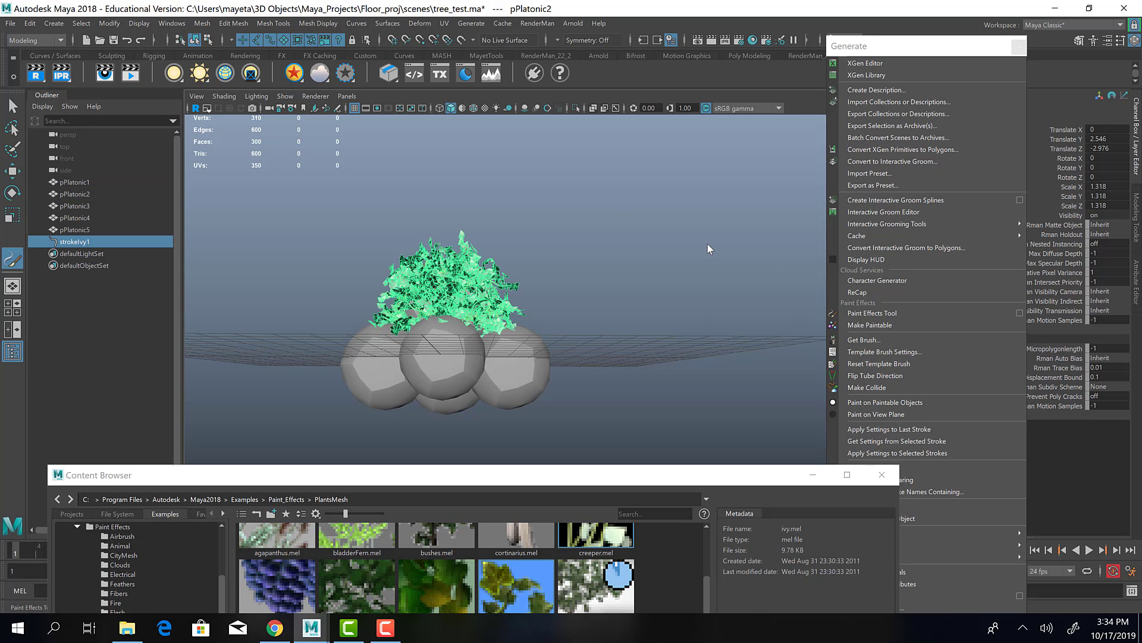
pyautogui.moveTo(587, 233)
pyautogui.keyDown('alt'); pyautogui.mouseDown()
pyautogui.moveTo(492, 285)
pyautogui.moveTo(500, 275)
pyautogui.moveTo(507, 290)
pyautogui.moveTo(570, 273)
pyautogui.moveTo(678, 290)
pyautogui.moveTo(628, 298)
pyautogui.mouseUp(); pyautogui.keyUp('alt')
pyautogui.press('q')
pyautogui.click(623, 263)
pyautogui.hotkey('ctrl', 'z')
pyautogui.hotkey('ctrl', 'z')
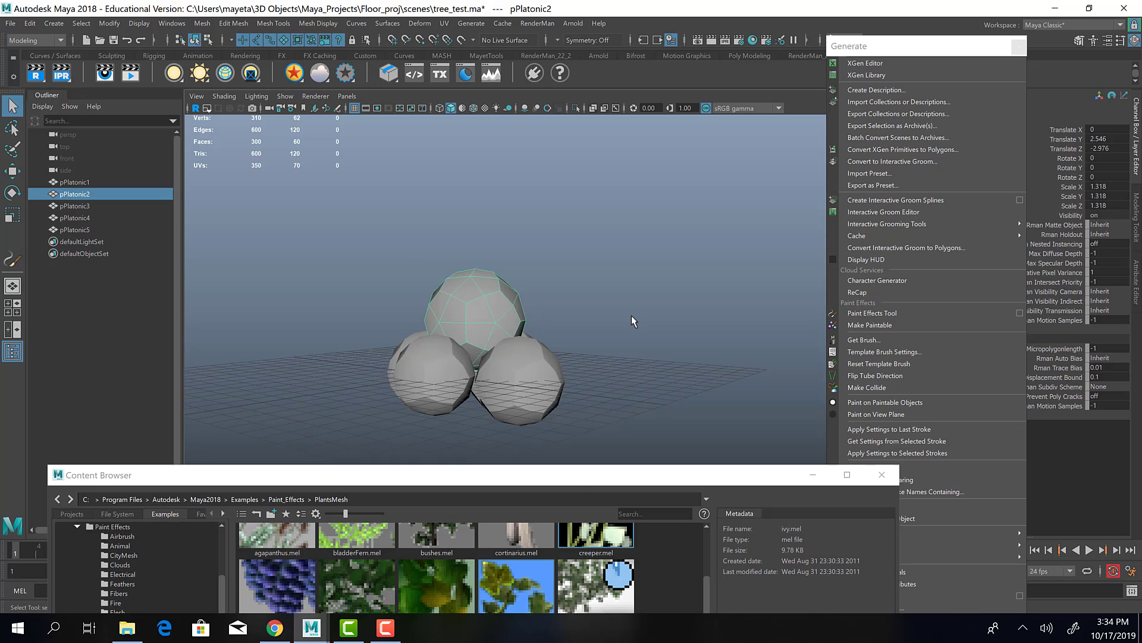
# - Try a bushes brush stroke on the front of the upper sphere and undo it
pyautogui.moveTo(593, 471); pyautogui.dragTo(625, 262)
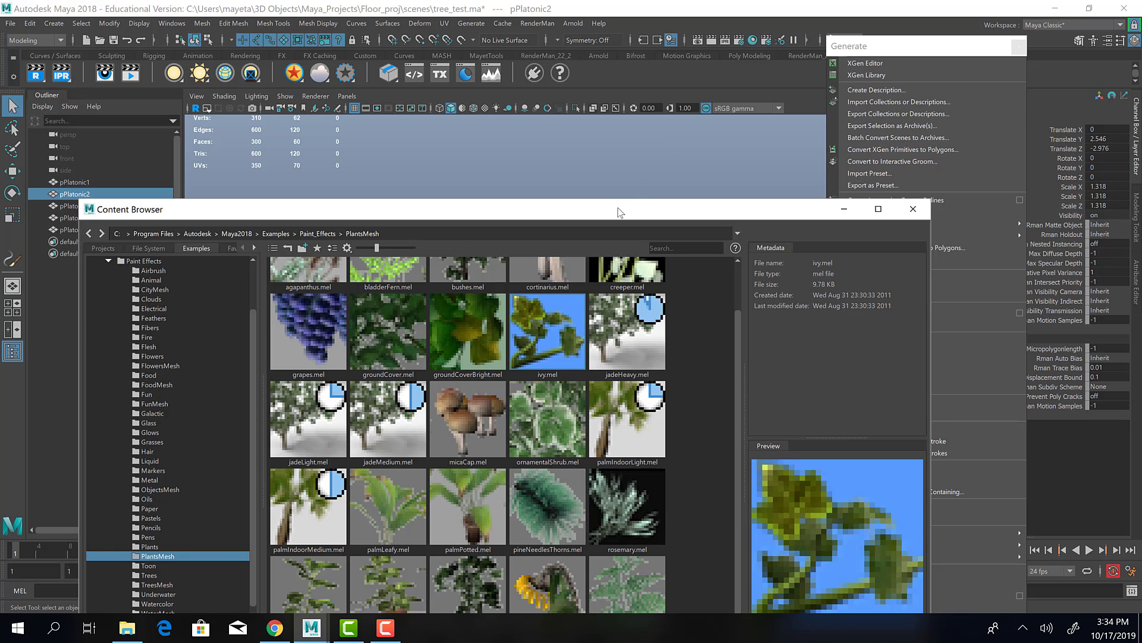
pyautogui.moveTo(619, 212); pyautogui.dragTo(655, 137)
pyautogui.scroll(1, 516, 351)
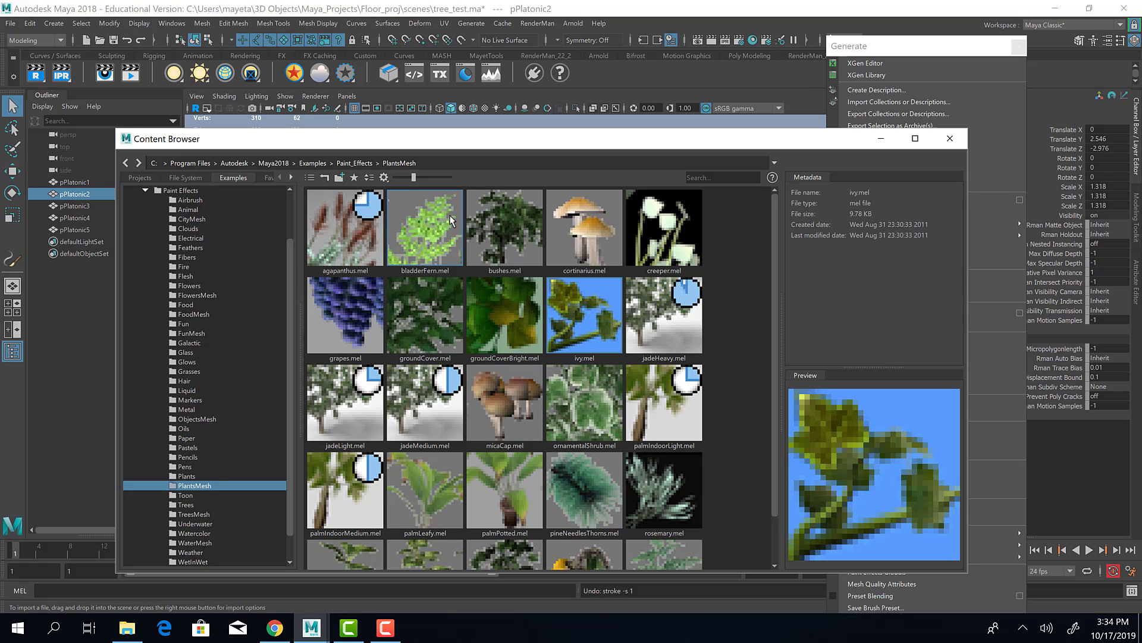
pyautogui.click(506, 240)
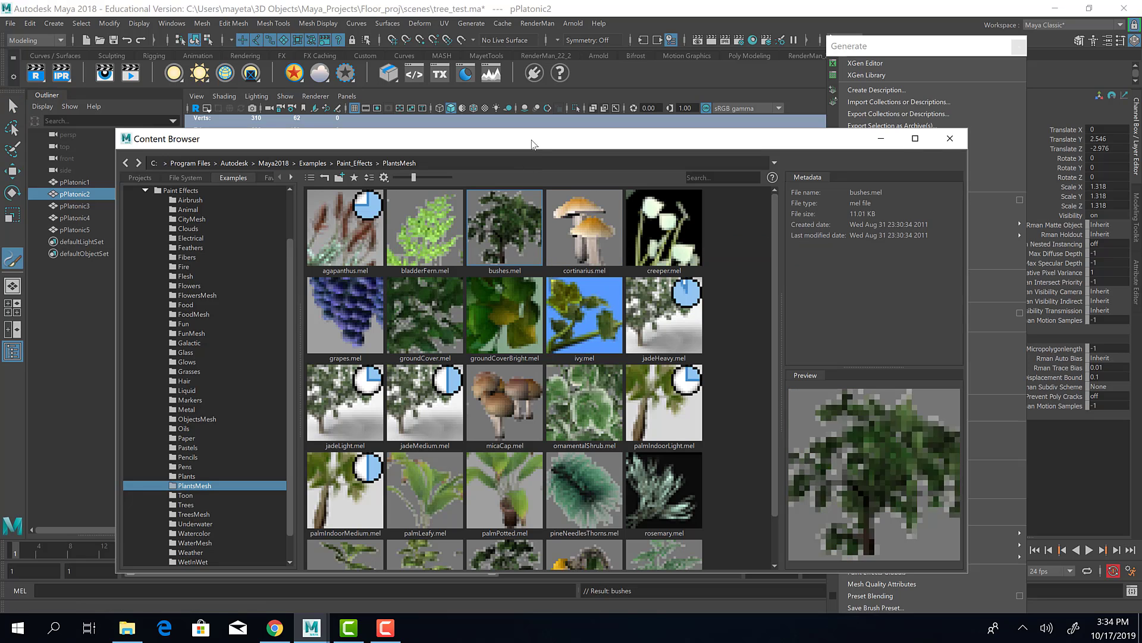
pyautogui.moveTo(532, 142); pyautogui.dragTo(456, 432)
pyautogui.moveTo(440, 290)
pyautogui.mouseDown()
pyautogui.moveTo(476, 308)
pyautogui.moveTo(448, 294)
pyautogui.moveTo(467, 309)
pyautogui.moveTo(457, 307)
pyautogui.mouseUp()
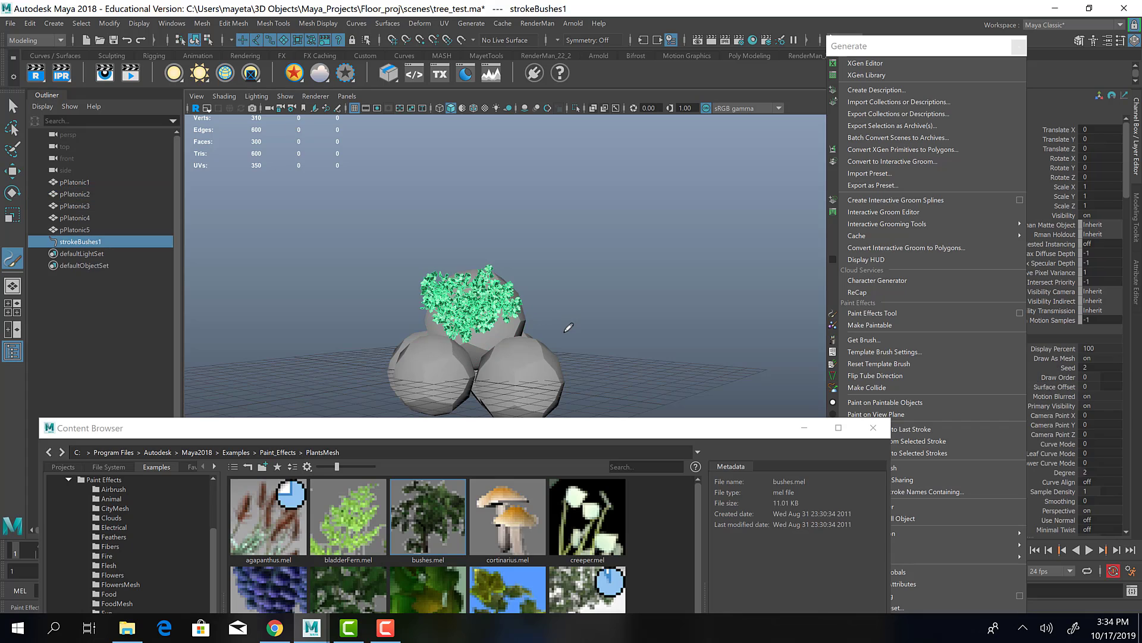
pyautogui.hotkey('ctrl', 'z')
# - Paint a stroke on the upper sphere with the bladderFern brush
pyautogui.click(366, 527)
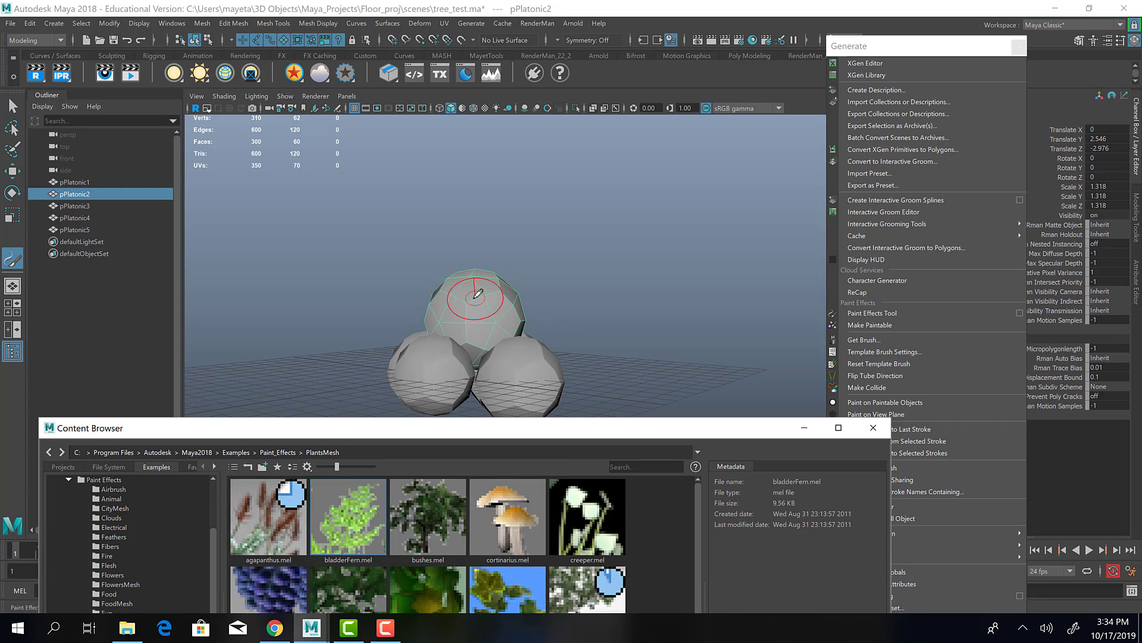
pyautogui.moveTo(452, 314)
pyautogui.mouseDown()
pyautogui.moveTo(444, 318)
pyautogui.moveTo(497, 297)
pyautogui.moveTo(464, 286)
pyautogui.moveTo(455, 288)
pyautogui.moveTo(490, 314)
pyautogui.moveTo(485, 303)
pyautogui.moveTo(438, 307)
pyautogui.moveTo(425, 322)
pyautogui.mouseUp()
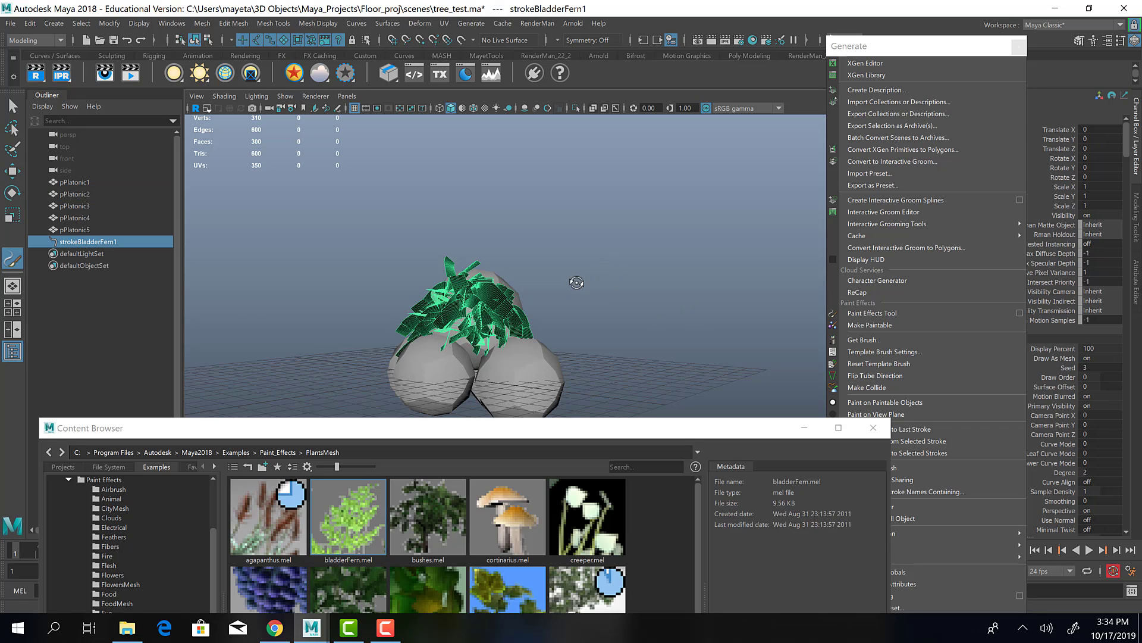
# - Set the renderer to Maya Software and test-render a close view of the fern stroke
pyautogui.moveTo(579, 284)
pyautogui.keyDown('alt'); pyautogui.mouseDown()
pyautogui.moveTo(549, 288)
pyautogui.moveTo(532, 272)
pyautogui.mouseUp(); pyautogui.keyUp('alt')
pyautogui.keyDown('alt'); pyautogui.moveTo(699, 379); pyautogui.dragTo(632, 272); pyautogui.keyUp('alt')
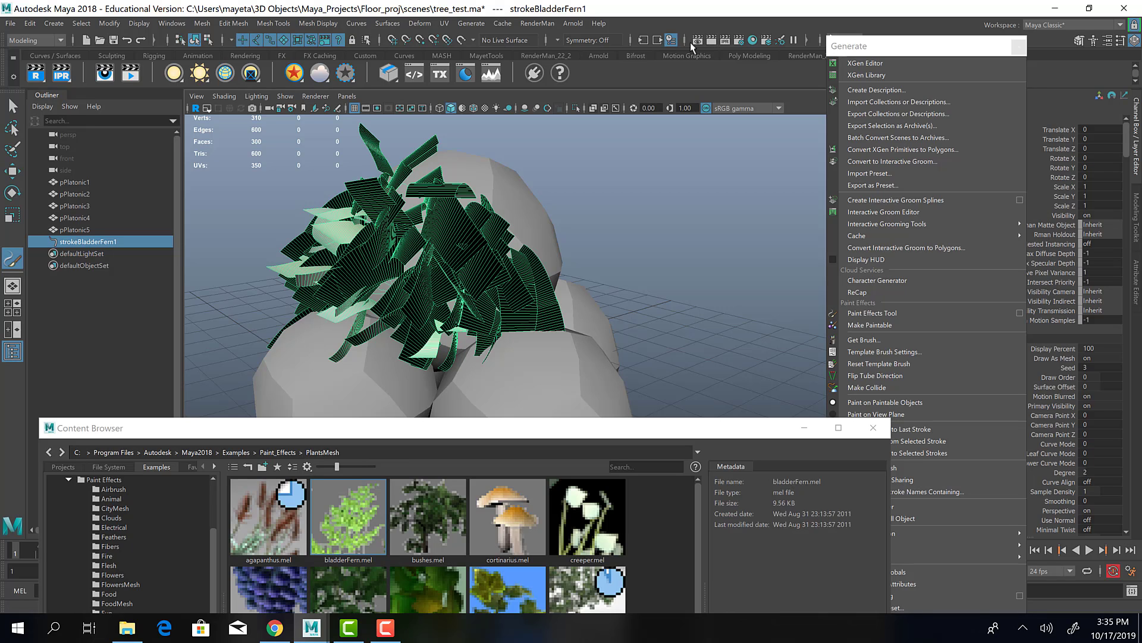
pyautogui.click(738, 40)
pyautogui.click(235, 154)
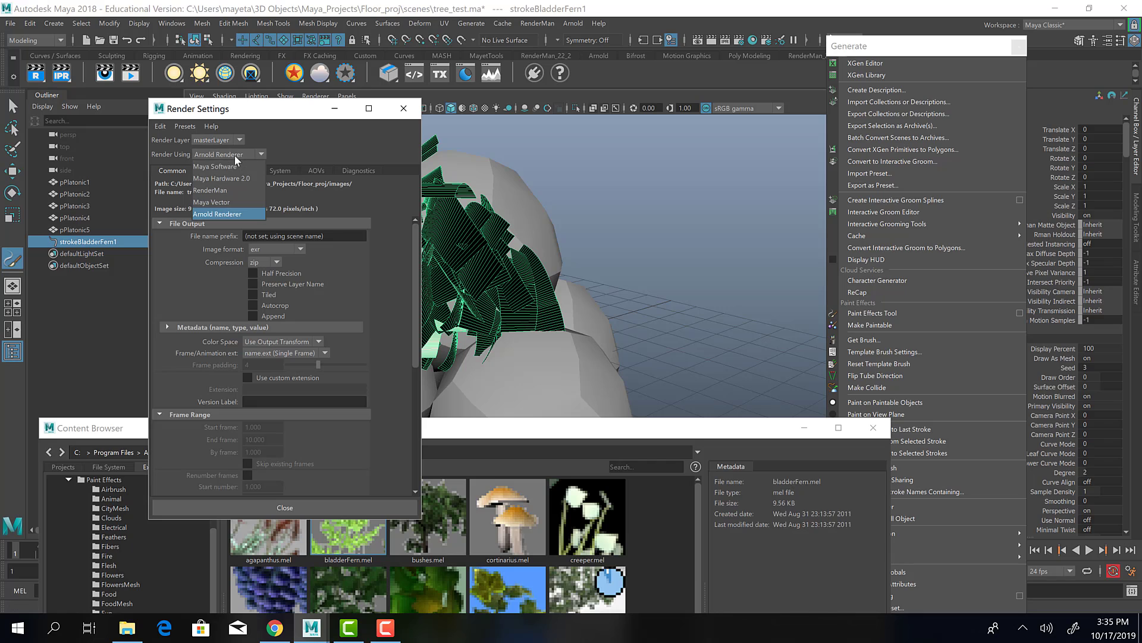
pyautogui.click(232, 168)
pyautogui.click(403, 108)
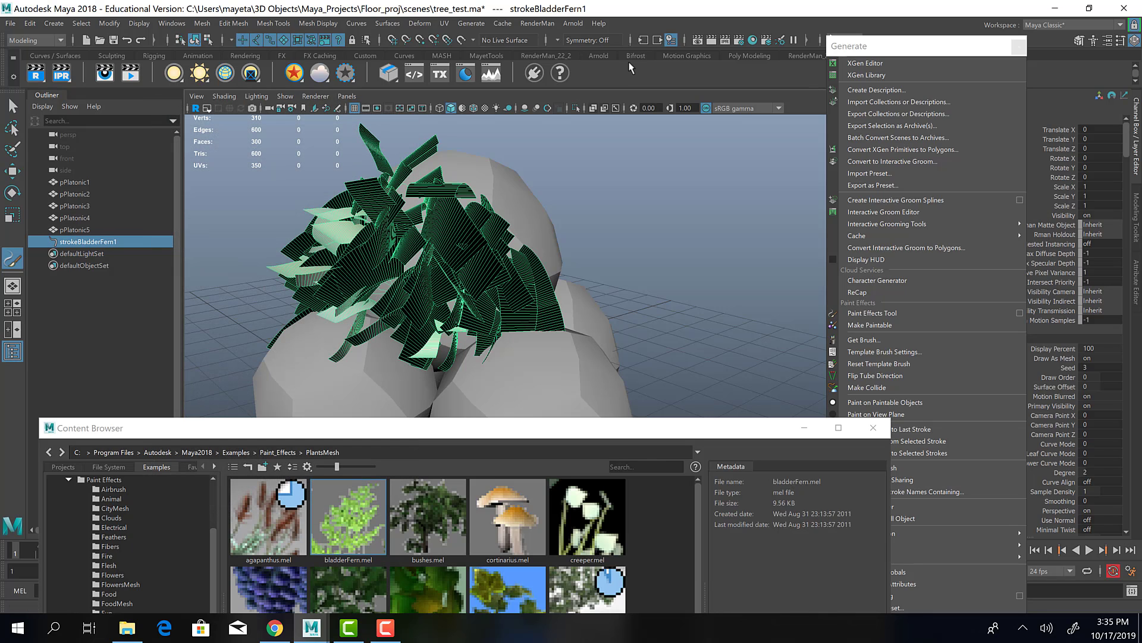
pyautogui.click(713, 43)
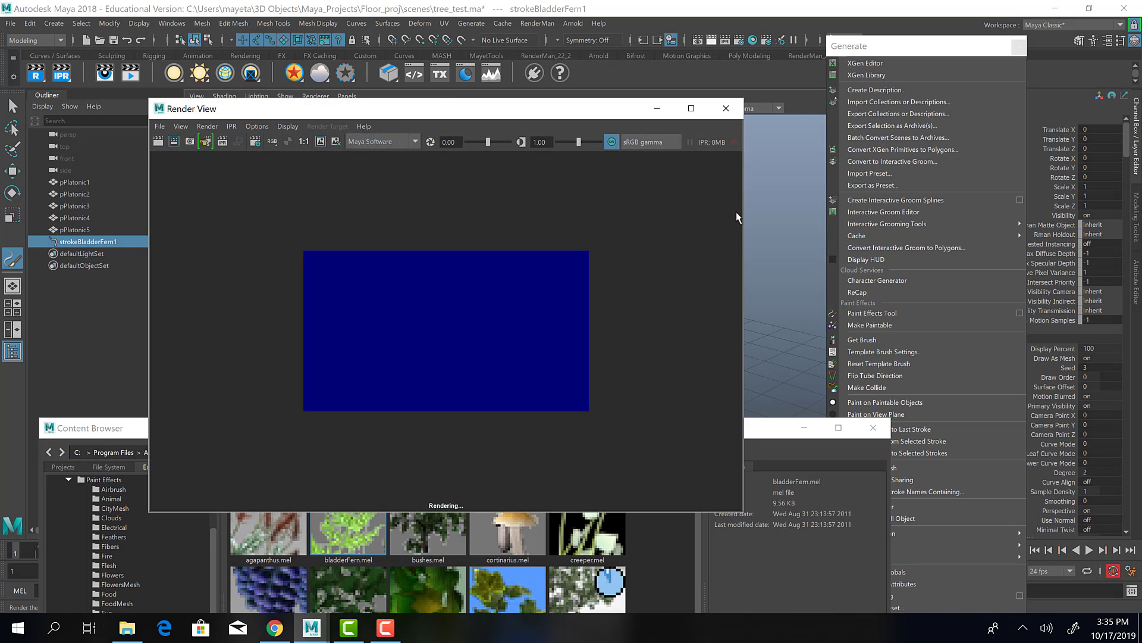
pyautogui.click(730, 112)
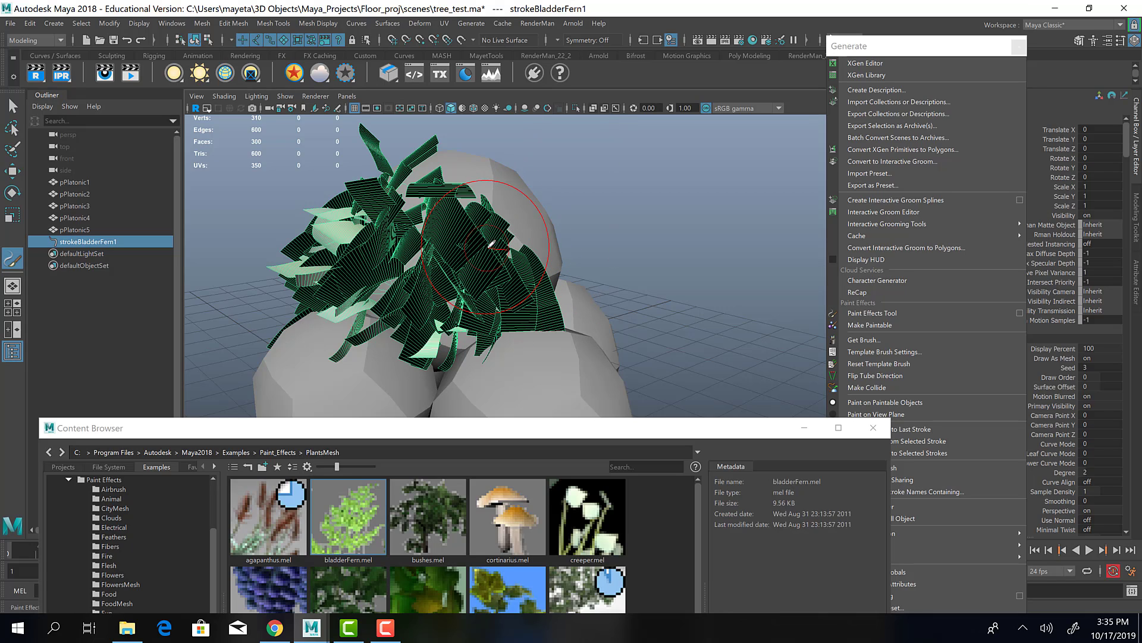
# - Delete the bladderFern stroke from the scene
pyautogui.click(9, 106)
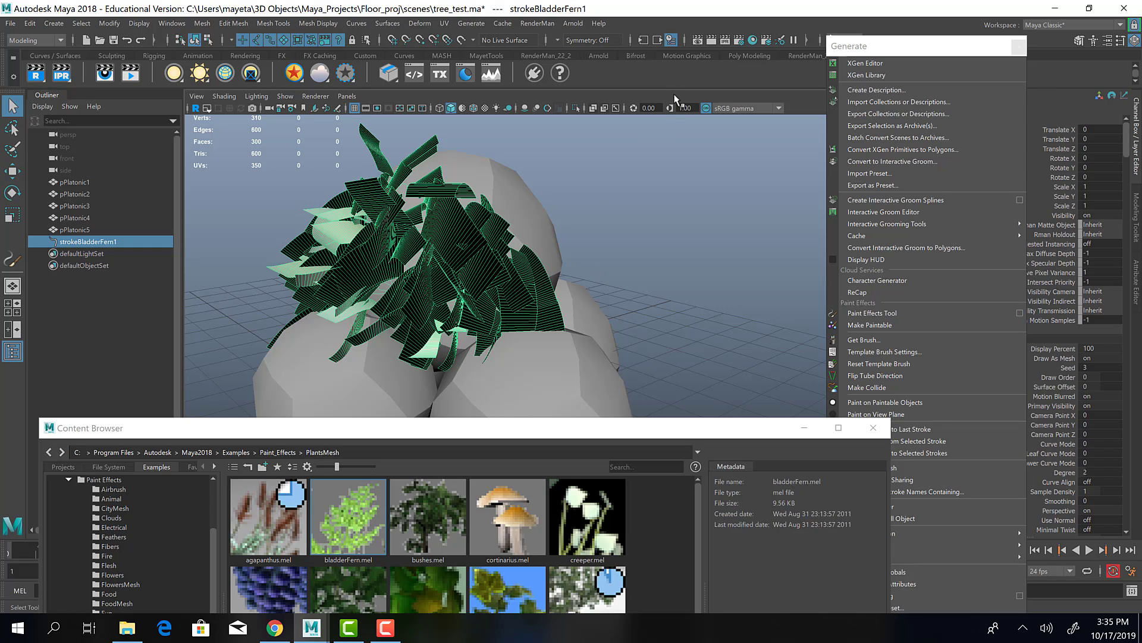
pyautogui.moveTo(750, 431); pyautogui.dragTo(1035, 383)
pyautogui.click(637, 97)
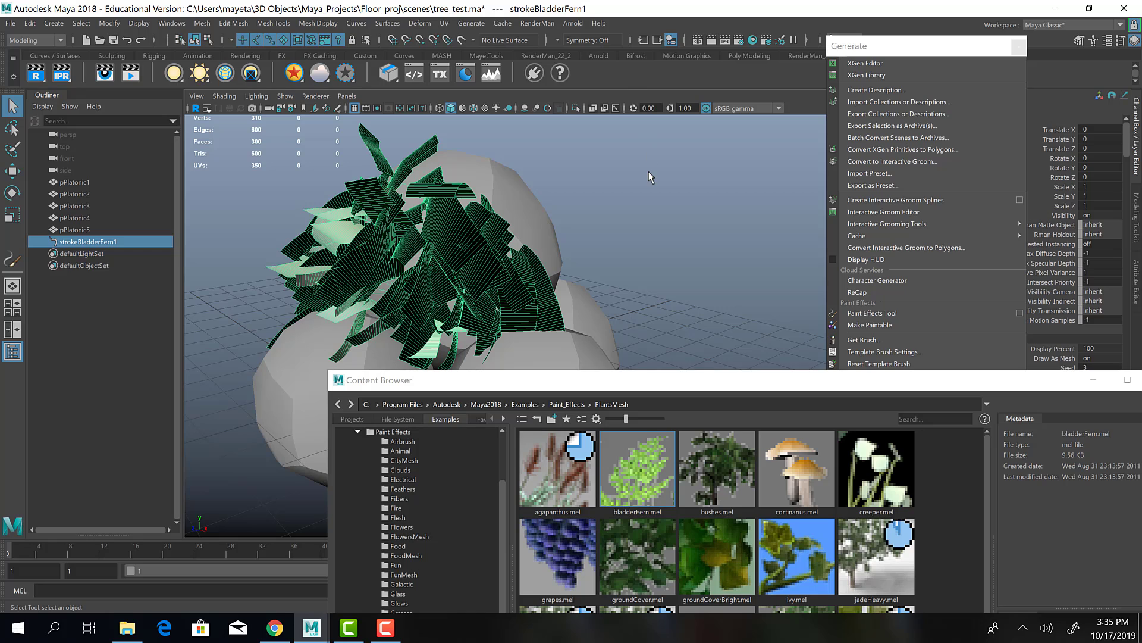
pyautogui.click(79, 253)
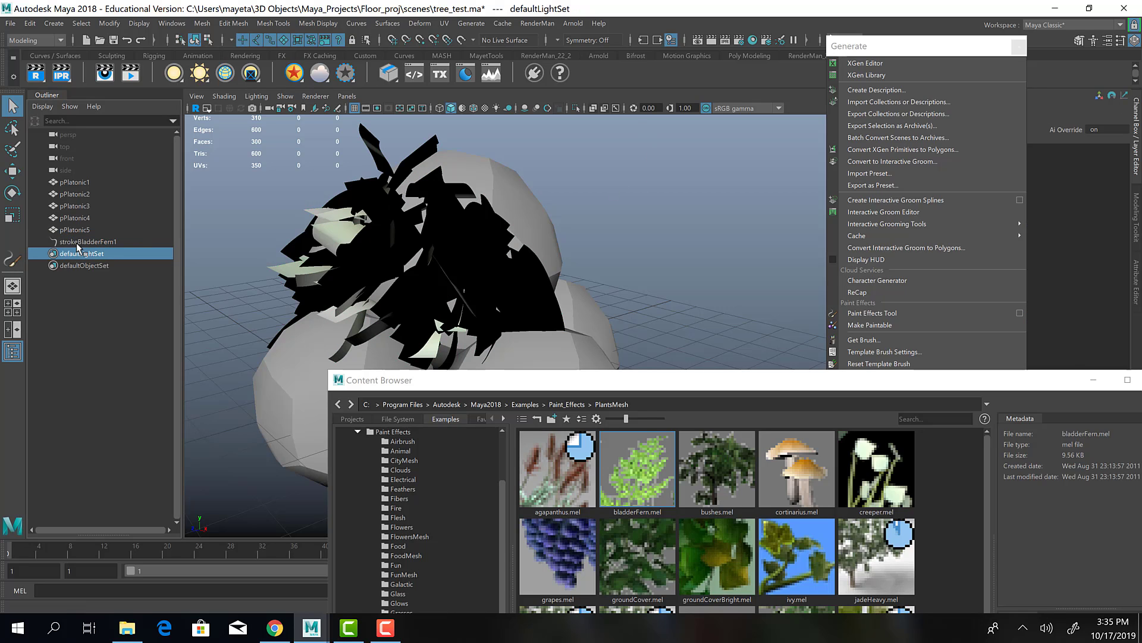
pyautogui.click(79, 244)
pyautogui.press('Delete')
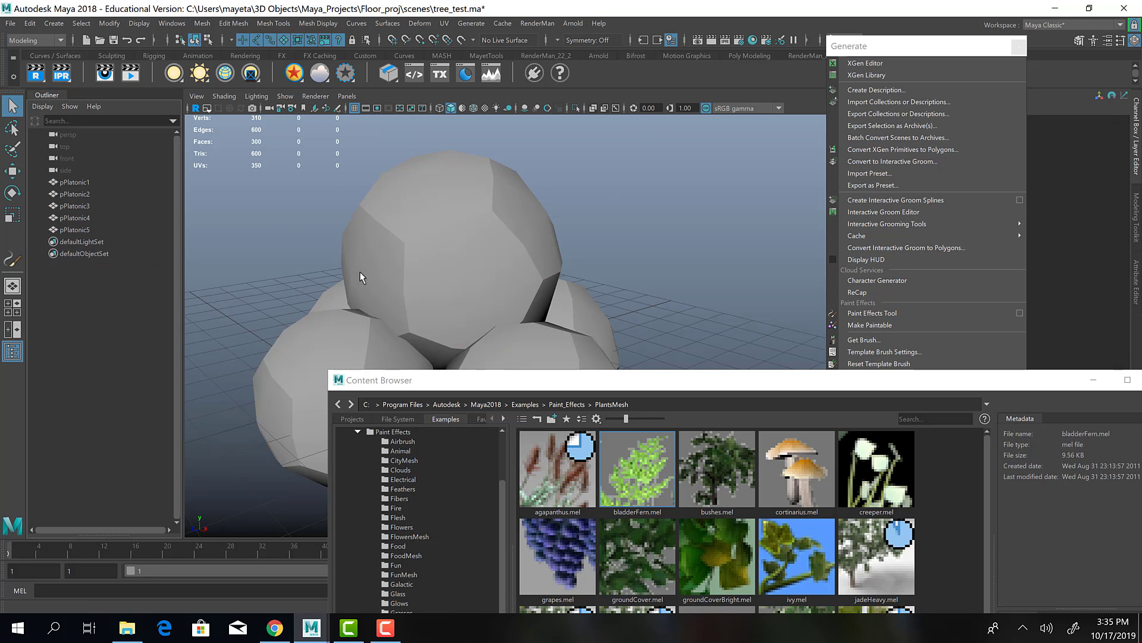
# - Select the upper sphere and choose the groundCover brush from the PlantsMesh examples
pyautogui.click(405, 267)
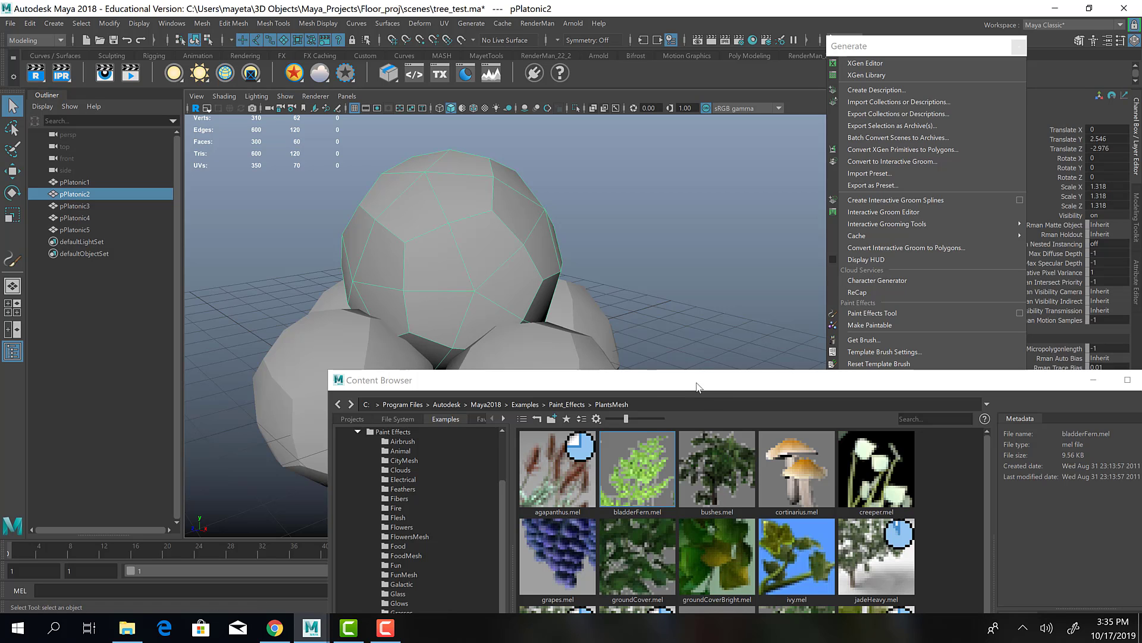
pyautogui.moveTo(698, 386)
pyautogui.mouseDown()
pyautogui.moveTo(684, 394)
pyautogui.moveTo(539, 177)
pyautogui.moveTo(480, 233)
pyautogui.moveTo(455, 353)
pyautogui.mouseUp()
pyautogui.click(484, 339)
# - Try groundCover strokes on the upper sphere, adjusting the brush size, inspect the coverage, and undo them
pyautogui.moveTo(417, 253)
pyautogui.mouseDown()
pyautogui.moveTo(395, 226)
pyautogui.moveTo(500, 250)
pyautogui.moveTo(523, 279)
pyautogui.moveTo(405, 214)
pyautogui.mouseUp()
pyautogui.moveTo(387, 277)
pyautogui.mouseDown()
pyautogui.moveTo(366, 220)
pyautogui.moveTo(339, 238)
pyautogui.moveTo(424, 203)
pyautogui.moveTo(524, 238)
pyautogui.moveTo(529, 301)
pyautogui.moveTo(452, 307)
pyautogui.moveTo(396, 190)
pyautogui.moveTo(417, 154)
pyautogui.moveTo(511, 196)
pyautogui.moveTo(532, 235)
pyautogui.moveTo(503, 178)
pyautogui.moveTo(420, 223)
pyautogui.moveTo(615, 222)
pyautogui.moveTo(573, 235)
pyautogui.moveTo(560, 220)
pyautogui.moveTo(571, 211)
pyautogui.moveTo(552, 212)
pyautogui.moveTo(498, 230)
pyautogui.moveTo(510, 220)
pyautogui.moveTo(471, 203)
pyautogui.mouseUp()
pyautogui.hotkey('ctrl', 'z')
pyautogui.press('b')
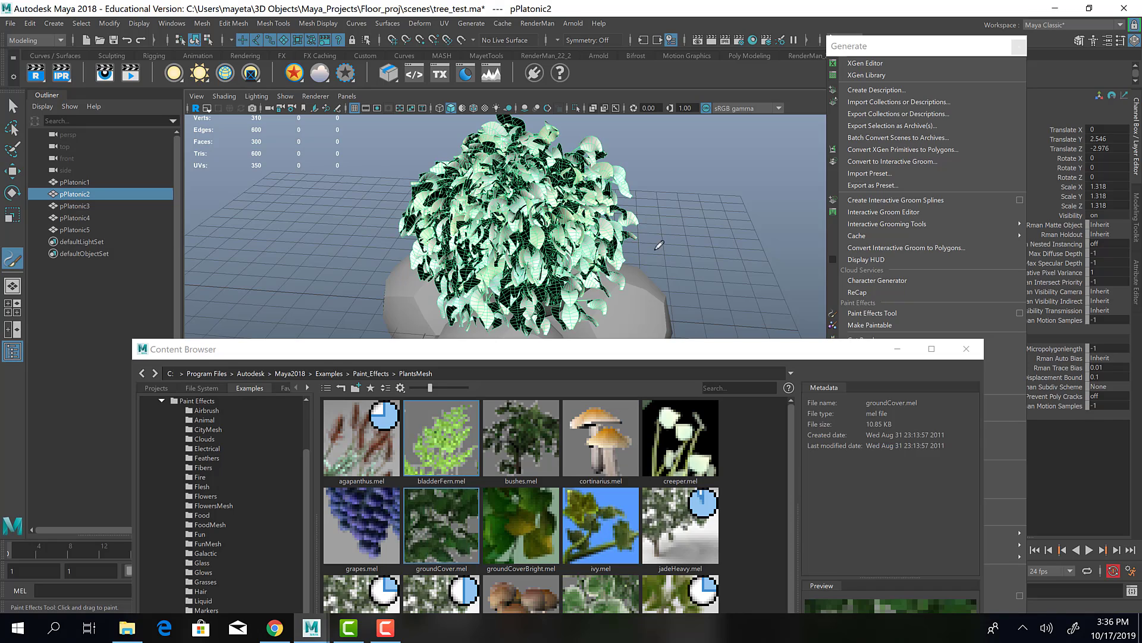
pyautogui.moveTo(470, 199)
pyautogui.keyDown('alt'); pyautogui.mouseDown()
pyautogui.moveTo(571, 253)
pyautogui.moveTo(632, 259)
pyautogui.mouseUp(); pyautogui.keyUp('alt')
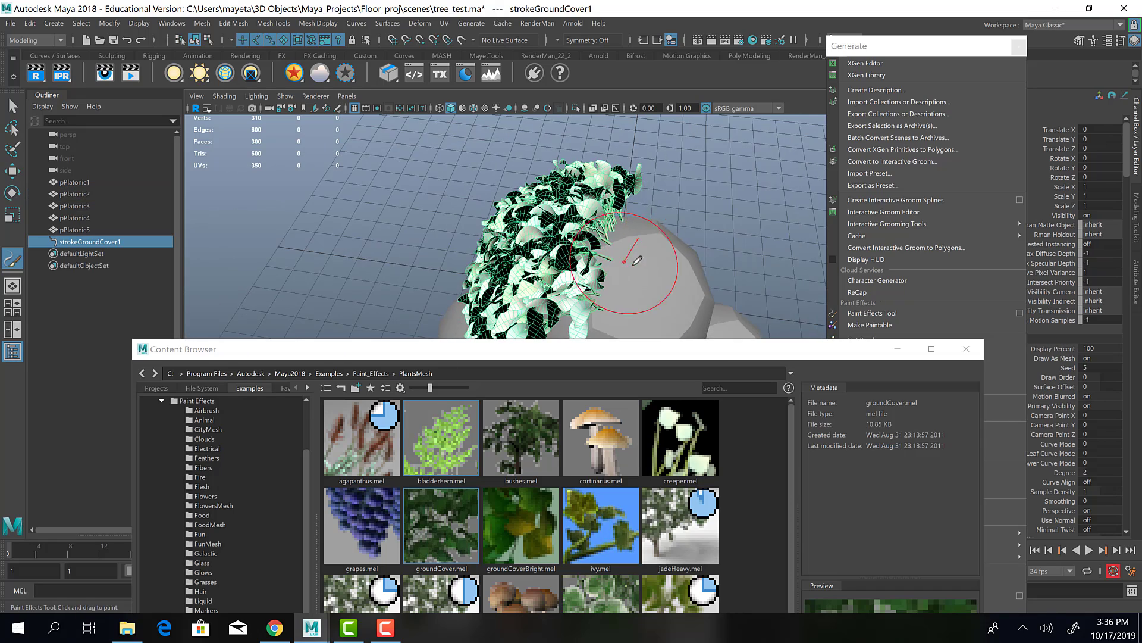
pyautogui.scroll(-3, 604, 289)
pyautogui.keyDown('alt'); pyautogui.moveTo(603, 290); pyautogui.dragTo(537, 221, button='middle'); pyautogui.keyUp('alt')
pyautogui.hotkey('ctrl', 'z')
pyautogui.hotkey('ctrl', 'z')
pyautogui.hotkey('ctrl', 'z')
pyautogui.hotkey('ctrl', 'z')
pyautogui.hotkey('ctrl', 'z')
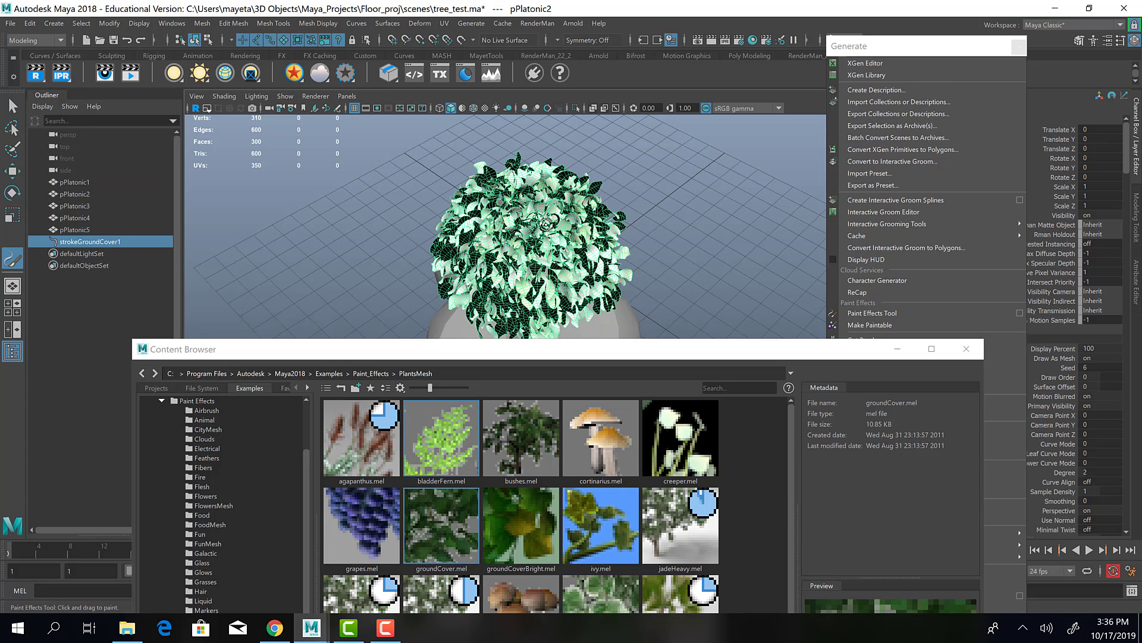
# - Paint four groundCover strokes around the upper sphere to cover it from all sides
pyautogui.moveTo(332, 251)
pyautogui.keyDown('alt'); pyautogui.mouseDown()
pyautogui.moveTo(609, 212)
pyautogui.moveTo(499, 251)
pyautogui.mouseUp(); pyautogui.keyUp('alt')
pyautogui.keyDown('alt'); pyautogui.moveTo(588, 245); pyautogui.dragTo(595, 220); pyautogui.keyUp('alt')
pyautogui.keyDown('alt'); pyautogui.moveTo(648, 225); pyautogui.dragTo(597, 185, button='right'); pyautogui.keyUp('alt')
pyautogui.moveTo(598, 184)
pyautogui.keyDown('alt'); pyautogui.mouseDown()
pyautogui.moveTo(513, 172)
pyautogui.moveTo(556, 146)
pyautogui.mouseUp(); pyautogui.keyUp('alt')
pyautogui.moveTo(634, 162)
pyautogui.keyDown('alt'); pyautogui.mouseDown()
pyautogui.moveTo(530, 185)
pyautogui.moveTo(503, 170)
pyautogui.moveTo(476, 190)
pyautogui.moveTo(574, 190)
pyautogui.moveTo(551, 195)
pyautogui.mouseUp(); pyautogui.keyUp('alt')
pyautogui.moveTo(523, 143)
pyautogui.keyDown('alt'); pyautogui.mouseDown()
pyautogui.moveTo(630, 247)
pyautogui.moveTo(637, 181)
pyautogui.moveTo(647, 186)
pyautogui.moveTo(634, 189)
pyautogui.mouseUp(); pyautogui.keyUp('alt')
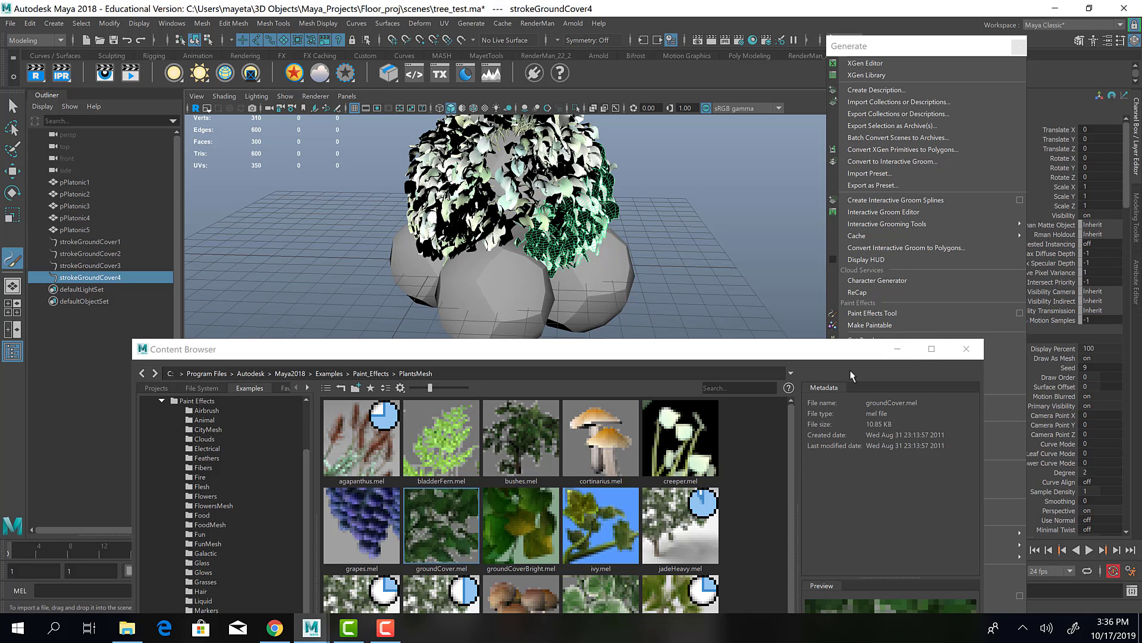
pyautogui.click(897, 349)
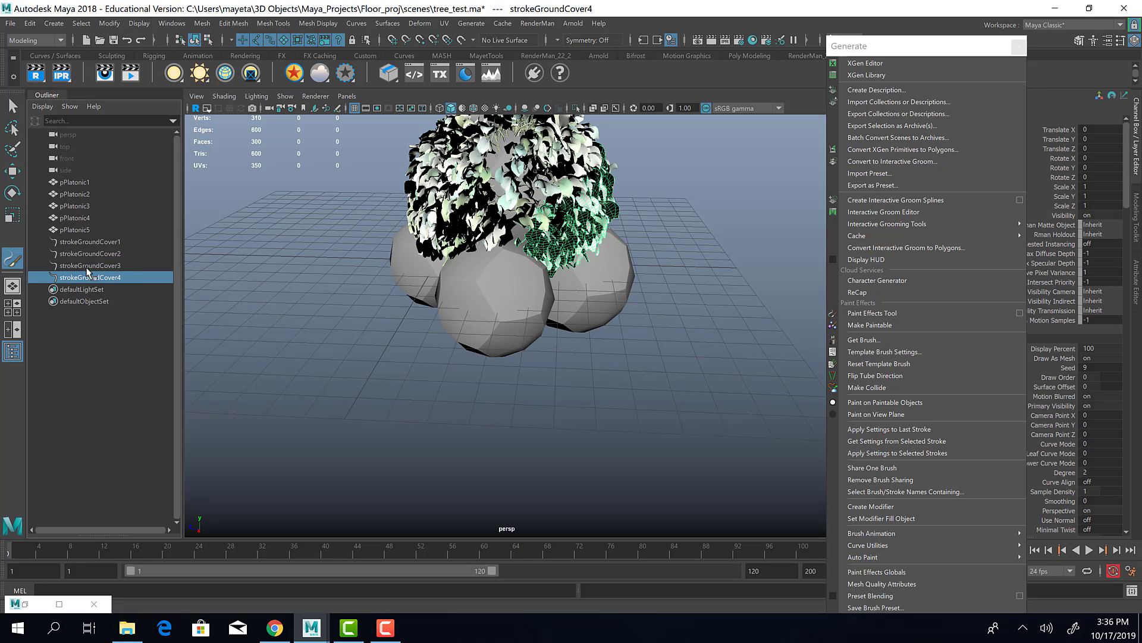
# - Make the four groundCover strokes on the upper sphere share one brush
pyautogui.moveTo(92, 278); pyautogui.dragTo(103, 249)
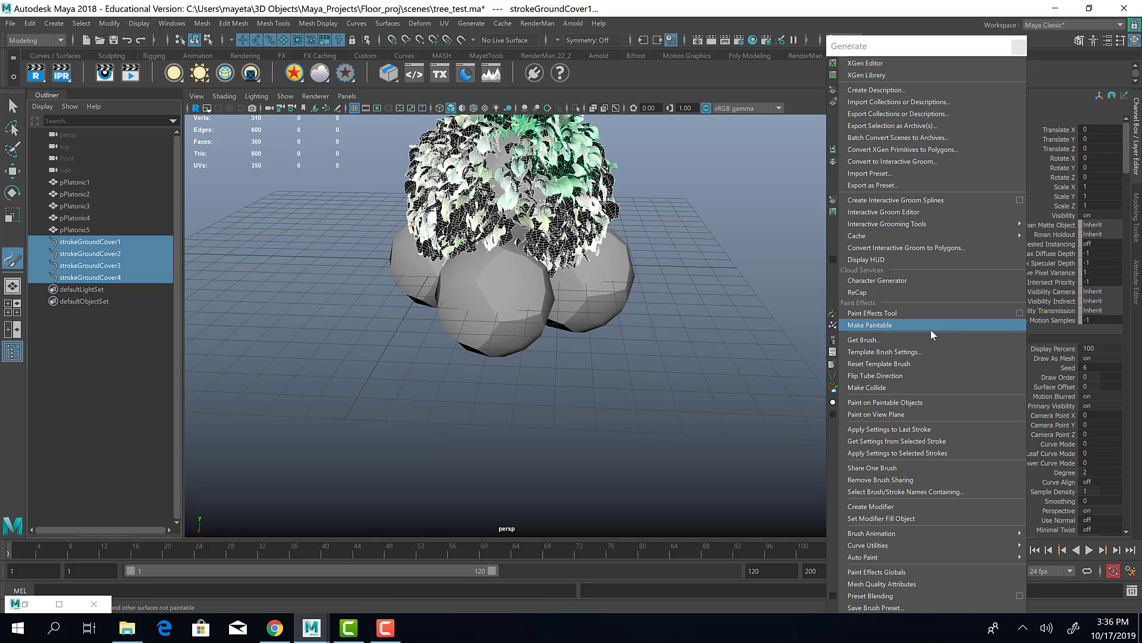
pyautogui.click(896, 467)
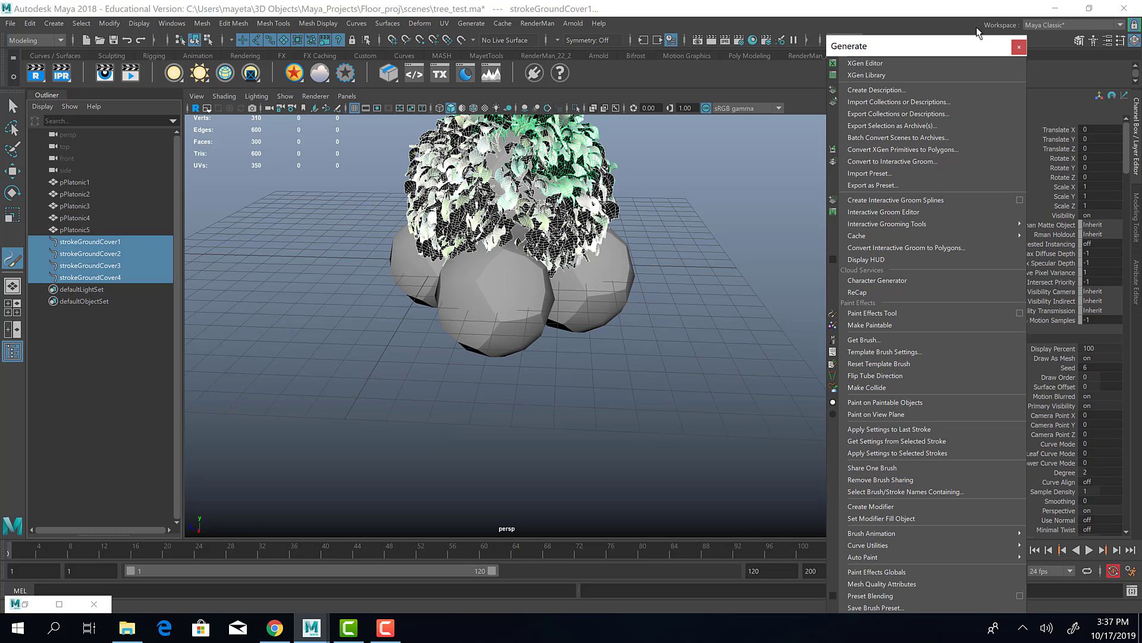
pyautogui.click(1019, 47)
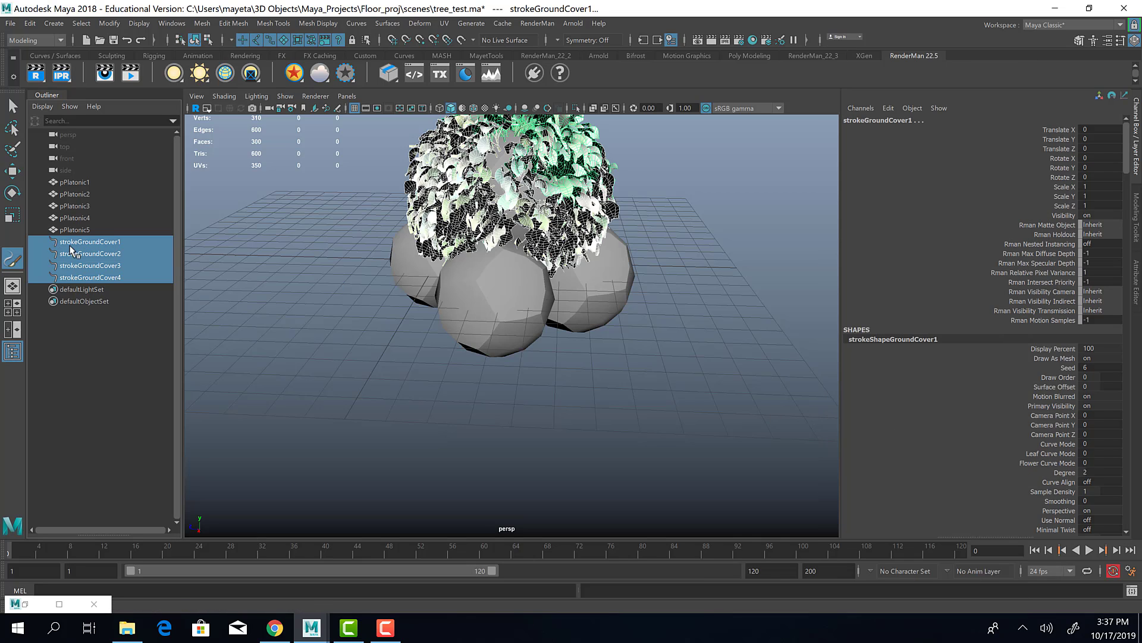
# - Try a global scale of 10 on the shared groundCover brush, and set it to 5
pyautogui.click(89, 243)
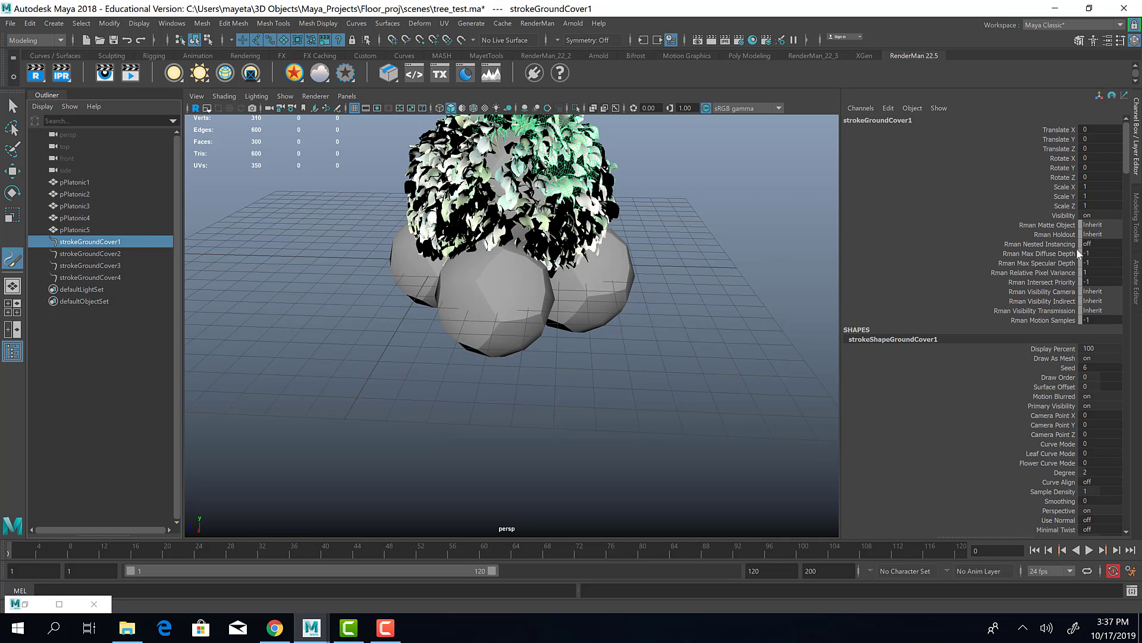
pyautogui.click(1136, 290)
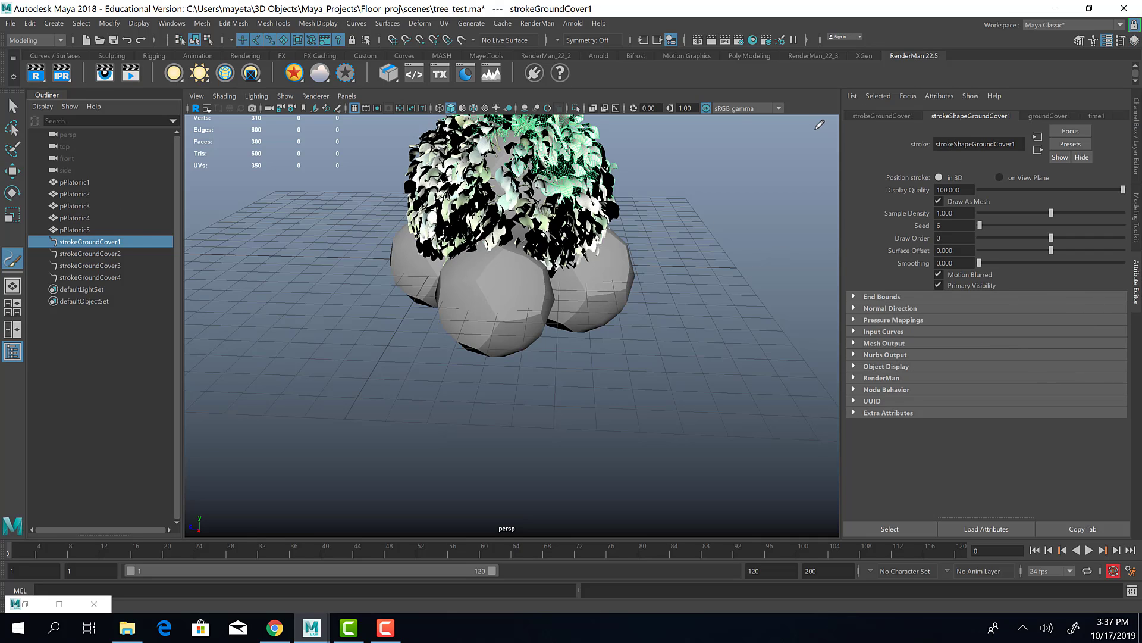
pyautogui.click(1039, 116)
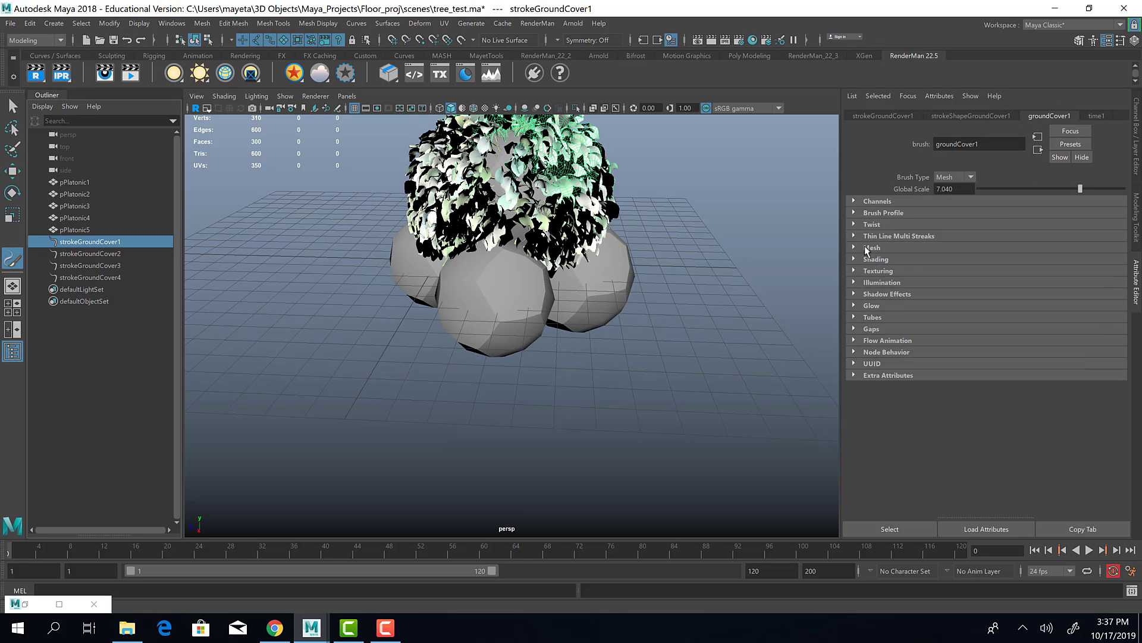
pyautogui.keyDown('alt'); pyautogui.moveTo(653, 218); pyautogui.dragTo(618, 243); pyautogui.keyUp('alt')
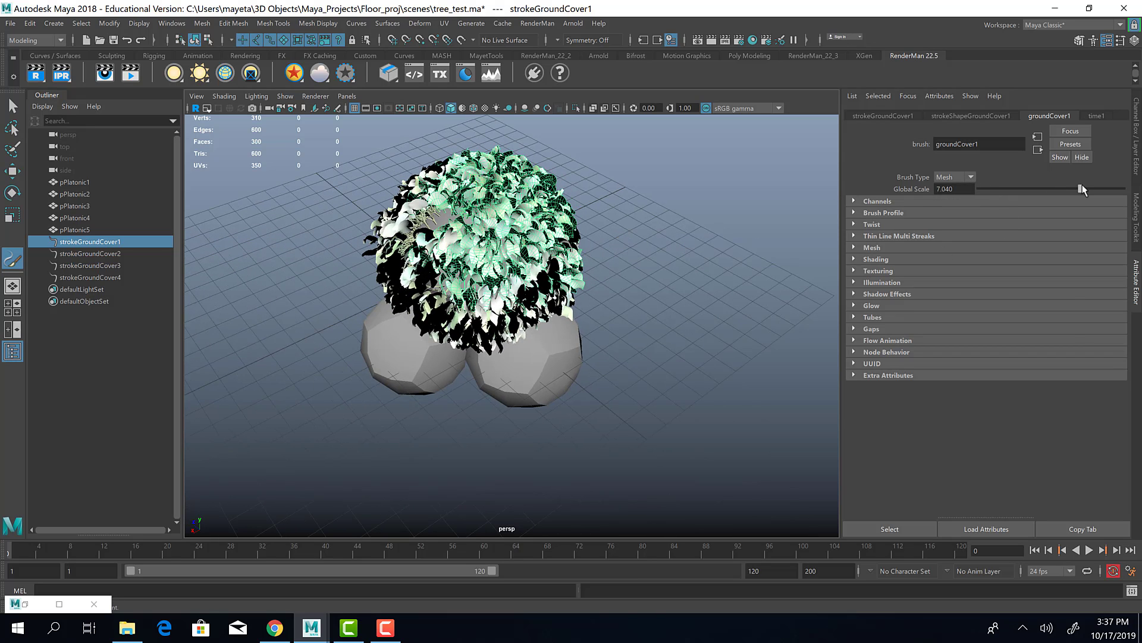
pyautogui.moveTo(973, 189); pyautogui.dragTo(897, 191)
pyautogui.press('Return')
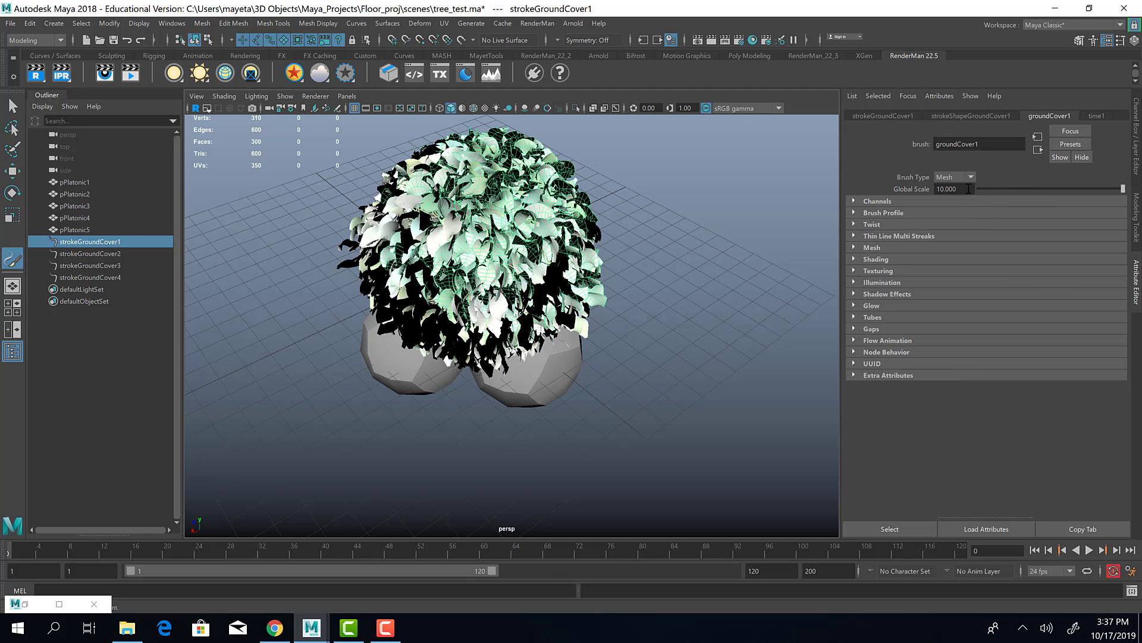
pyautogui.moveTo(968, 189); pyautogui.dragTo(923, 189)
pyautogui.press('Return')
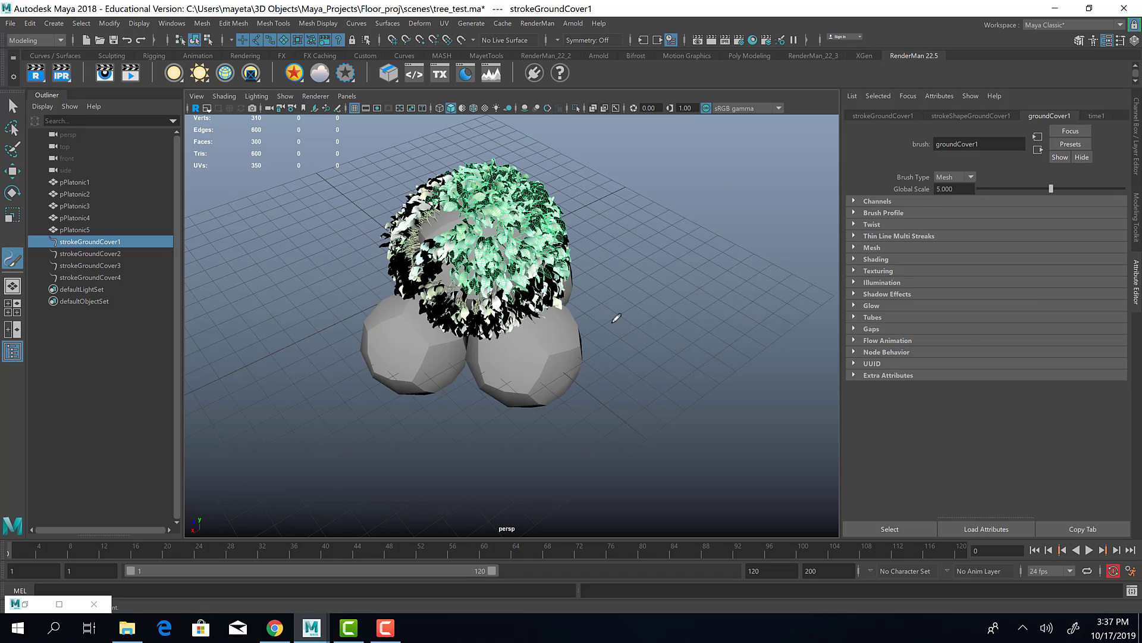
pyautogui.keyDown('alt'); pyautogui.moveTo(616, 318); pyautogui.dragTo(580, 337); pyautogui.keyUp('alt')
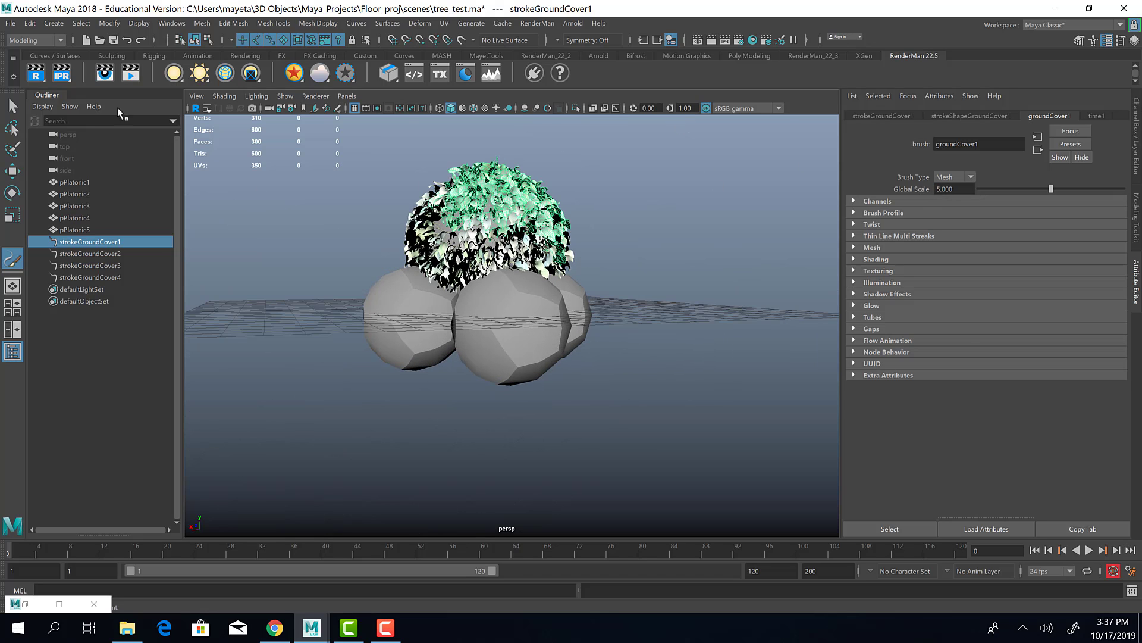
# - Make the front lower sphere (pPlatonic5) paintable and load the groundCover brush again
pyautogui.click(12, 104)
pyautogui.click(512, 340)
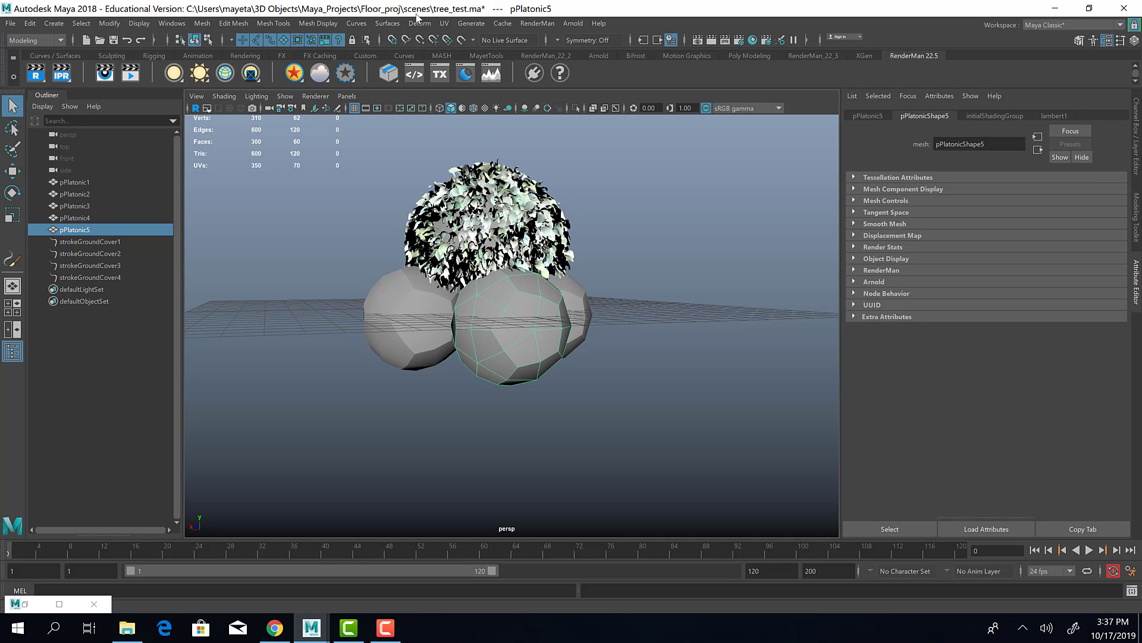
pyautogui.click(471, 23)
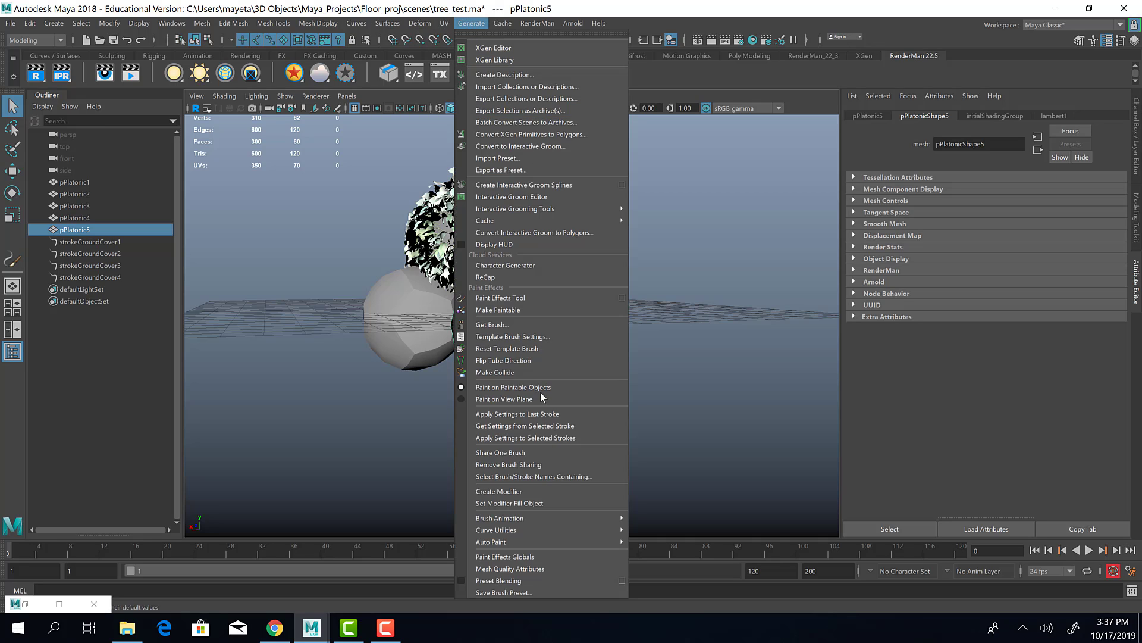
pyautogui.click(558, 310)
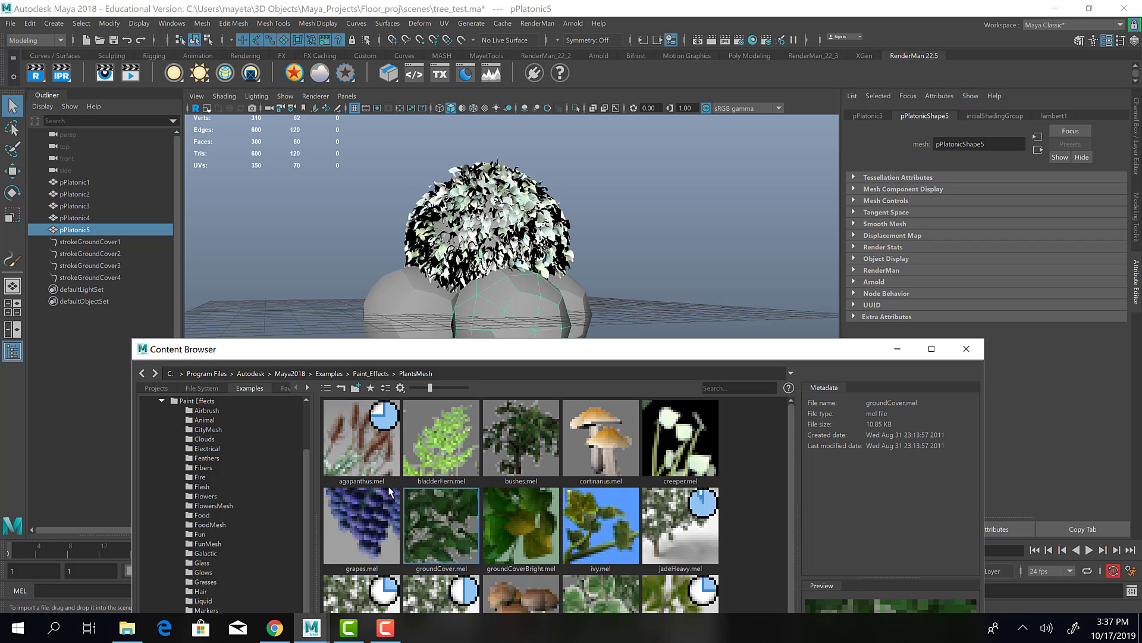
pyautogui.click(897, 348)
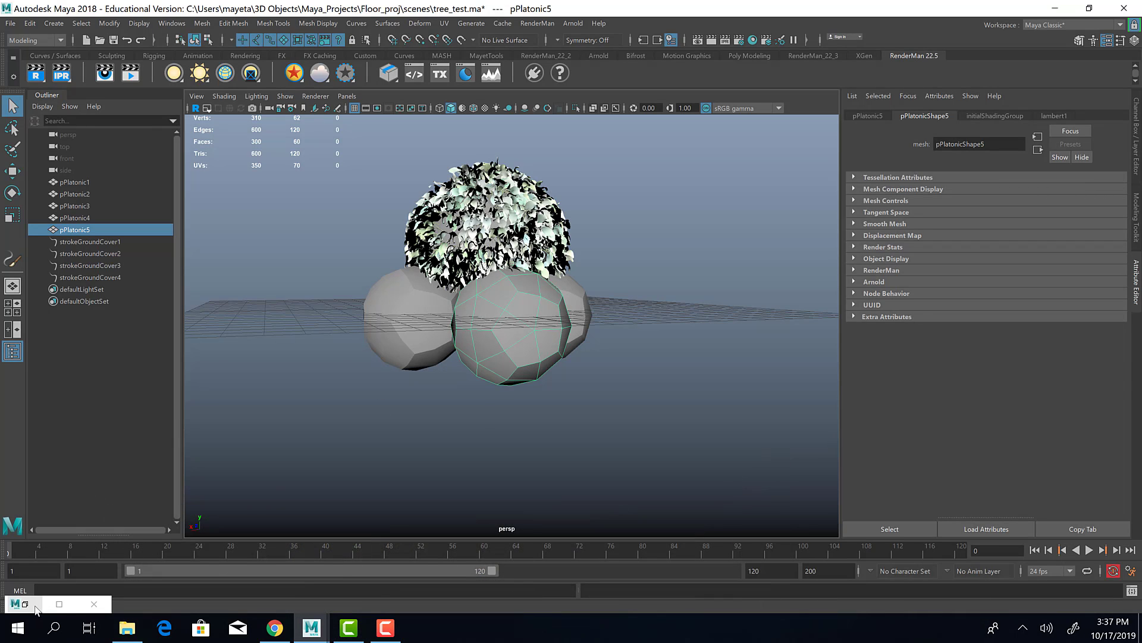
pyautogui.click(59, 604)
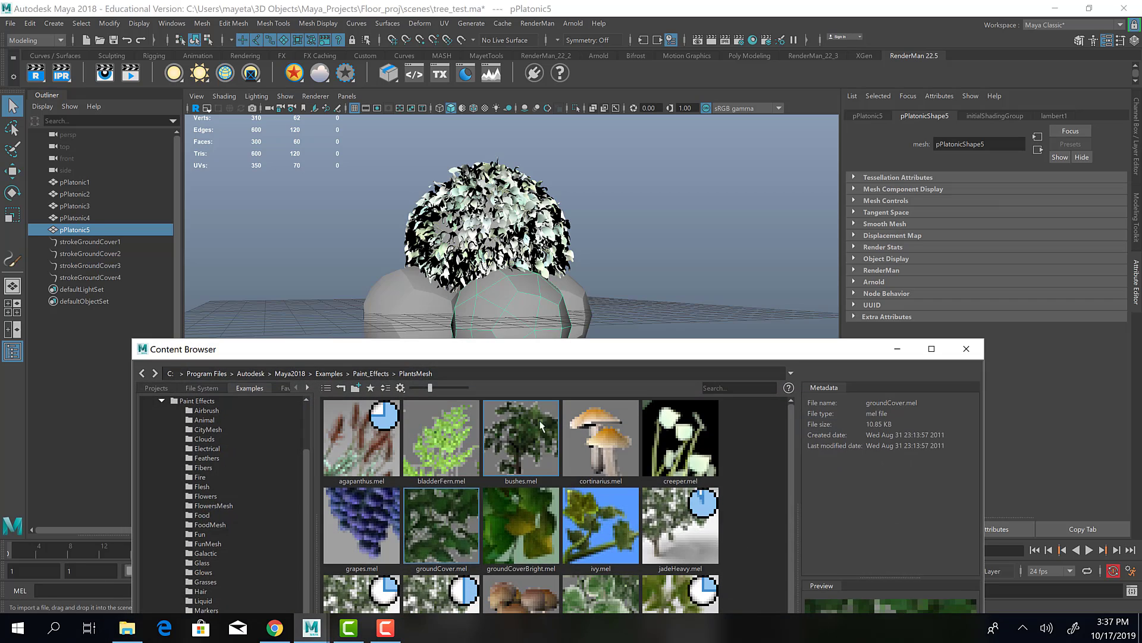
pyautogui.click(437, 532)
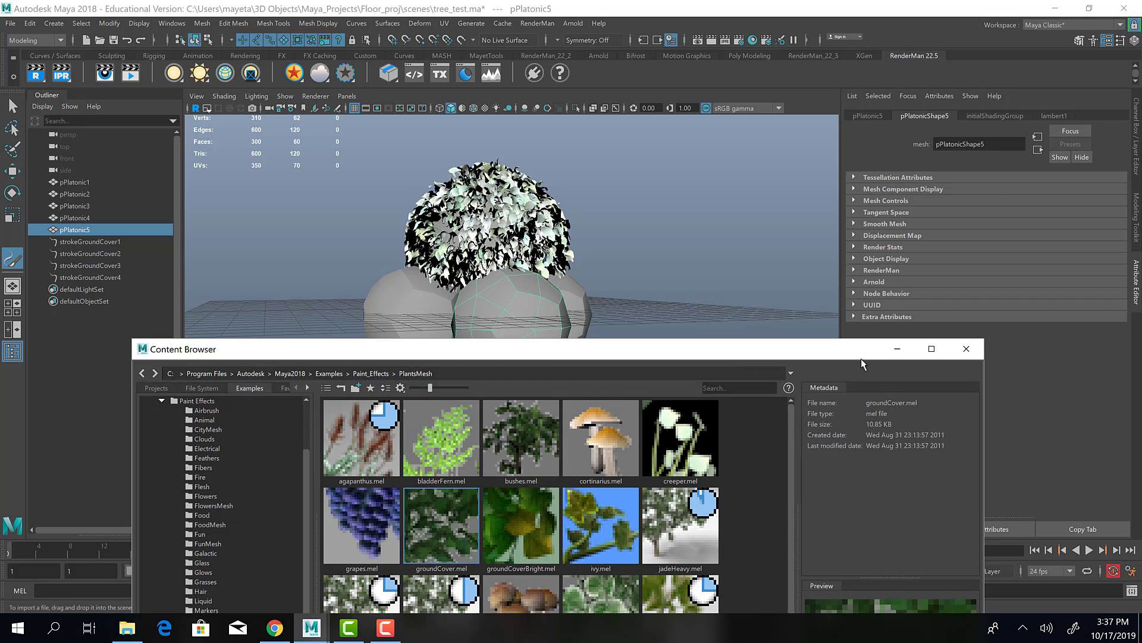
pyautogui.click(897, 349)
# - Paint three groundCover strokes around the lower sphere pPlatonic5
pyautogui.moveTo(519, 291)
pyautogui.mouseDown()
pyautogui.moveTo(496, 282)
pyautogui.moveTo(479, 369)
pyautogui.moveTo(516, 346)
pyautogui.moveTo(526, 378)
pyautogui.moveTo(547, 363)
pyautogui.moveTo(512, 324)
pyautogui.moveTo(553, 290)
pyautogui.moveTo(497, 279)
pyautogui.moveTo(488, 333)
pyautogui.moveTo(505, 364)
pyautogui.moveTo(449, 325)
pyautogui.moveTo(464, 312)
pyautogui.moveTo(553, 310)
pyautogui.moveTo(572, 334)
pyautogui.moveTo(556, 333)
pyautogui.moveTo(544, 364)
pyautogui.moveTo(553, 289)
pyautogui.moveTo(521, 274)
pyautogui.moveTo(500, 331)
pyautogui.moveTo(523, 339)
pyautogui.moveTo(527, 318)
pyautogui.moveTo(554, 336)
pyautogui.mouseUp()
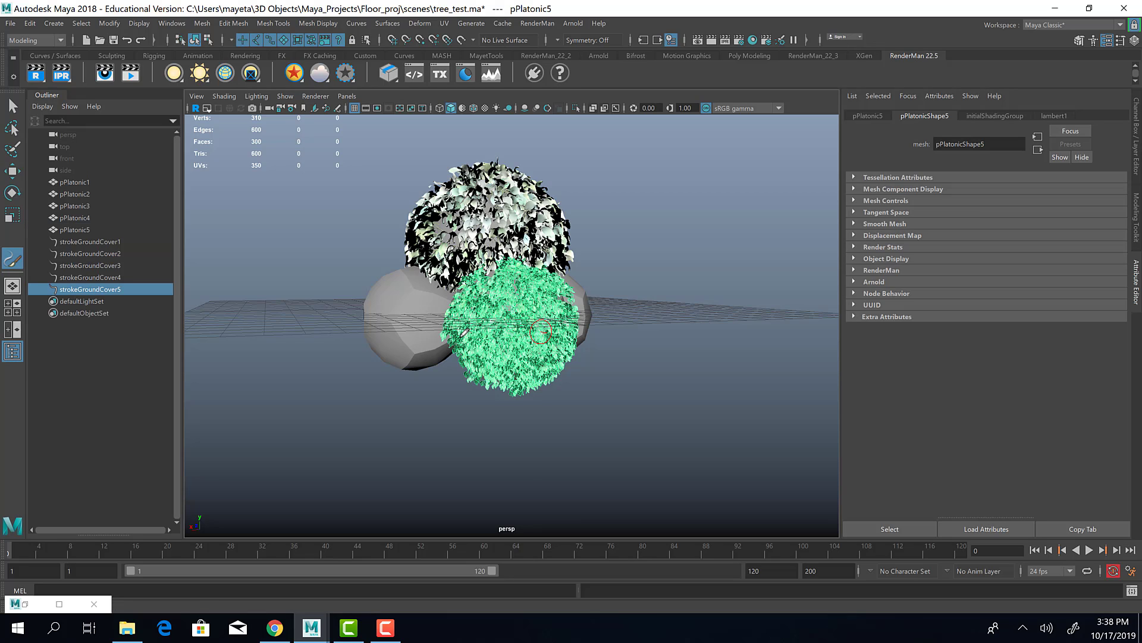
pyautogui.moveTo(464, 332)
pyautogui.keyDown('alt'); pyautogui.mouseDown()
pyautogui.moveTo(488, 338)
pyautogui.moveTo(470, 369)
pyautogui.moveTo(461, 309)
pyautogui.moveTo(503, 298)
pyautogui.moveTo(457, 342)
pyautogui.moveTo(473, 344)
pyautogui.moveTo(446, 309)
pyautogui.mouseUp(); pyautogui.keyUp('alt')
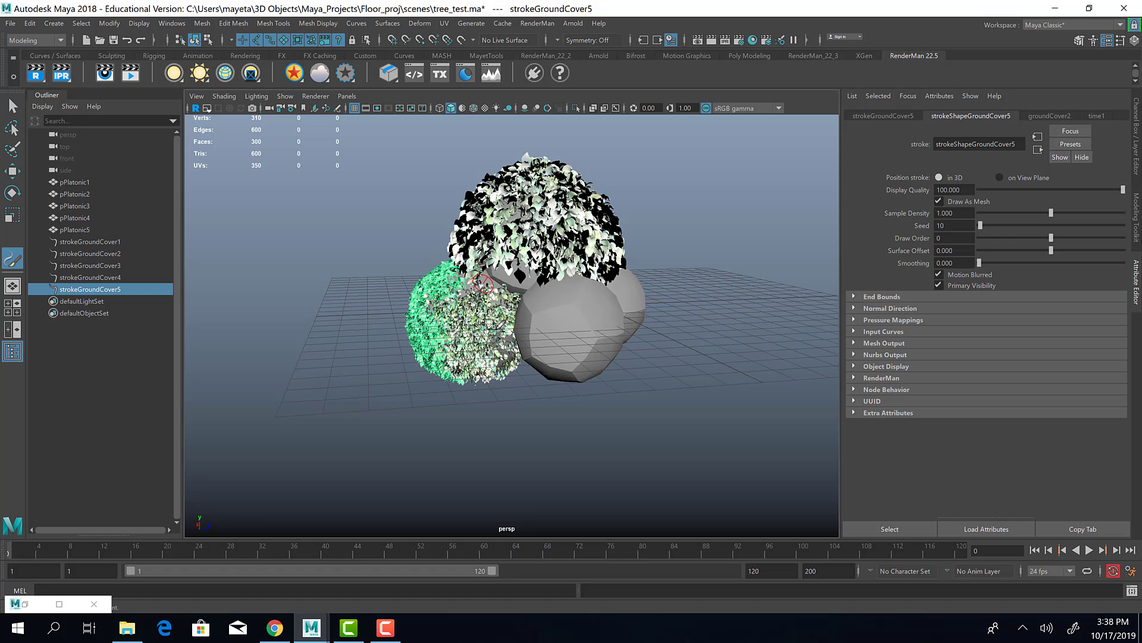
pyautogui.moveTo(482, 283)
pyautogui.mouseDown()
pyautogui.moveTo(454, 299)
pyautogui.moveTo(447, 334)
pyautogui.moveTo(562, 304)
pyautogui.mouseUp()
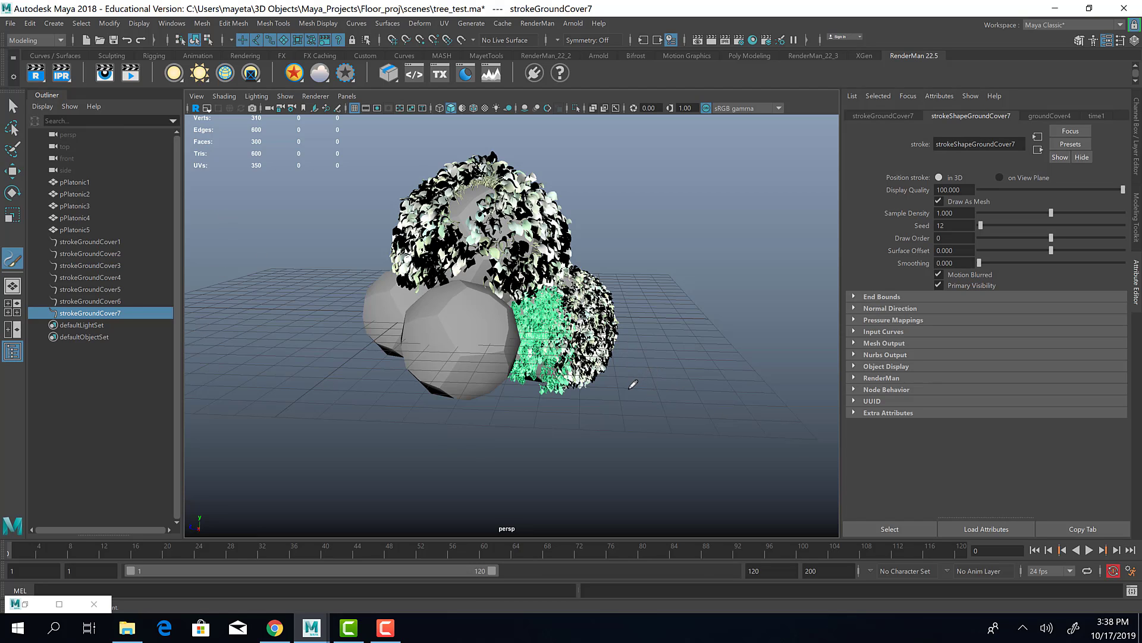
# - Make the uncovered sphere pPlatonic3 paintable and load the groundCover brush again
pyautogui.press('q')
pyautogui.click(500, 348)
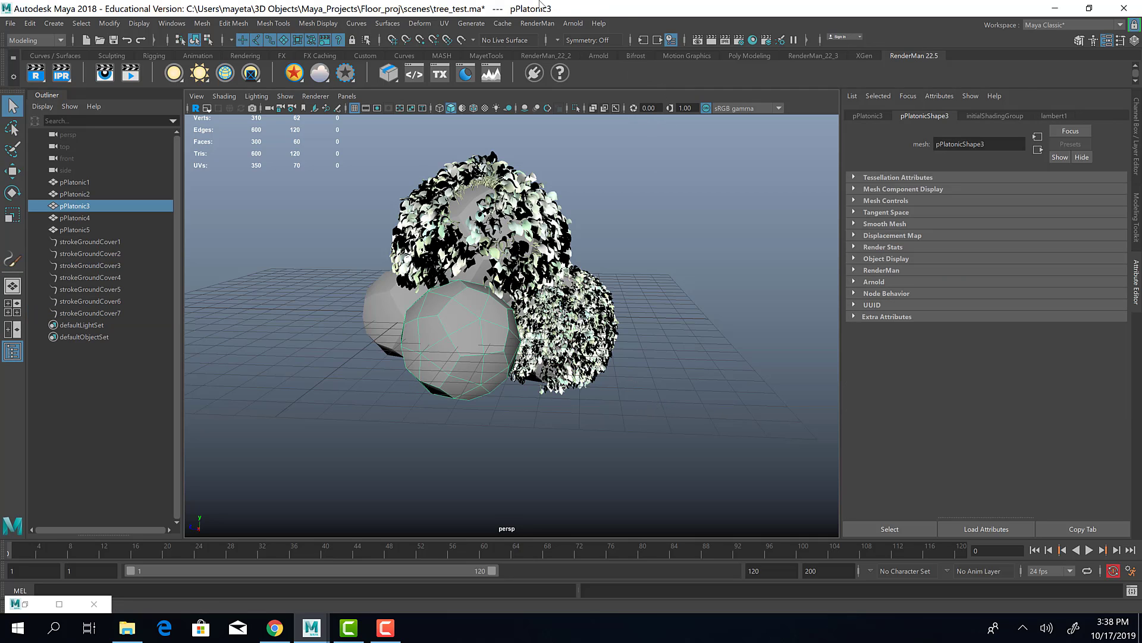
pyautogui.click(479, 25)
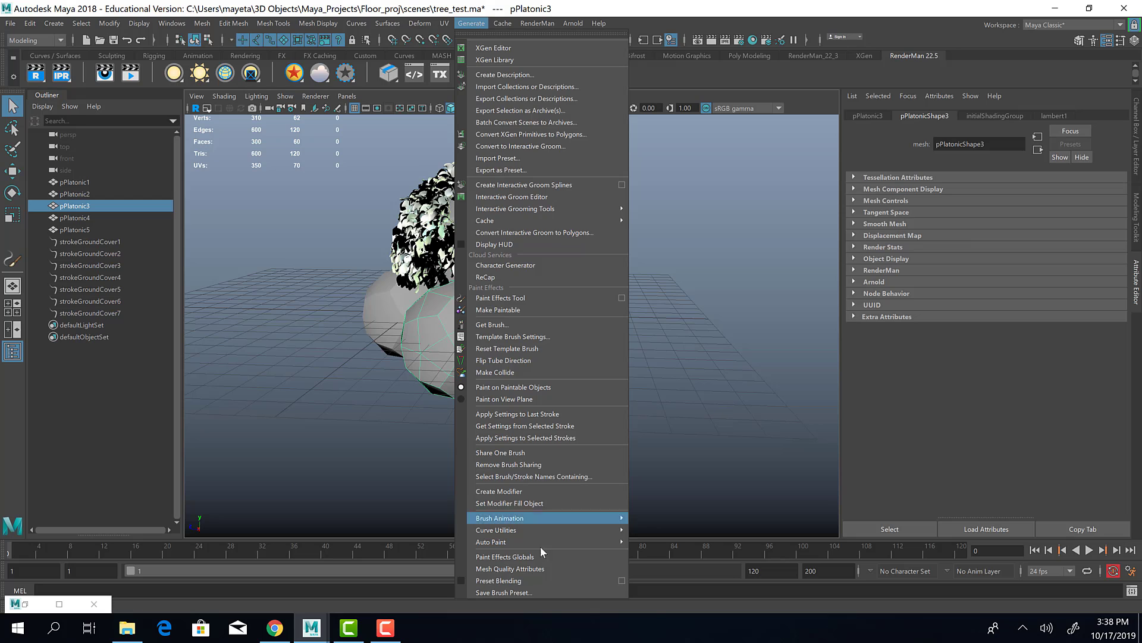
pyautogui.click(532, 311)
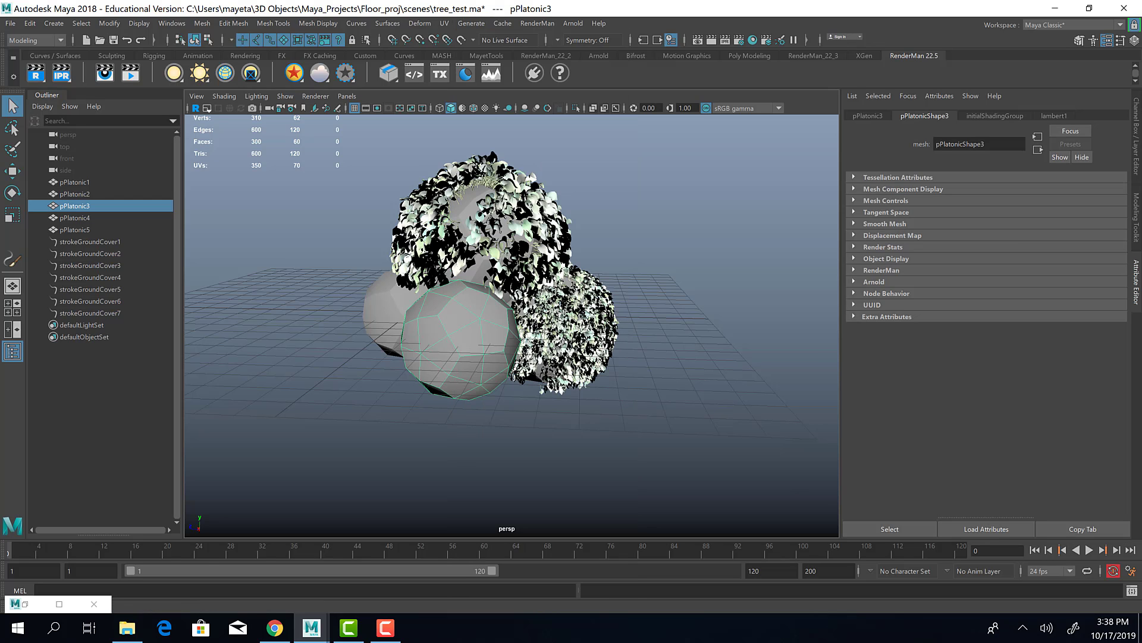
pyautogui.click(24, 604)
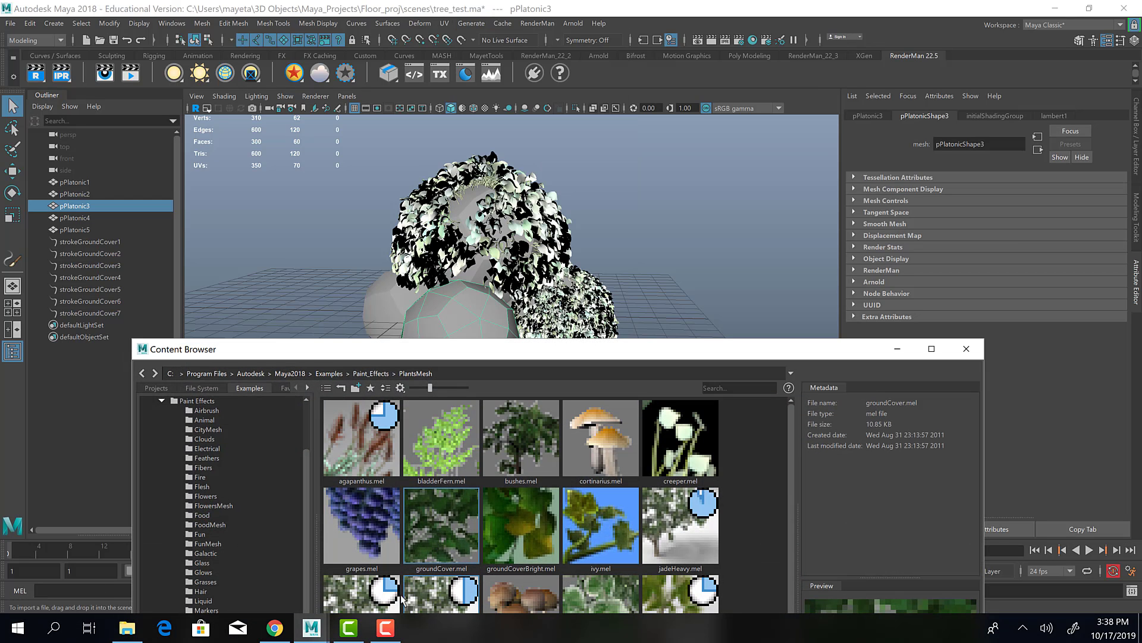
pyautogui.click(439, 542)
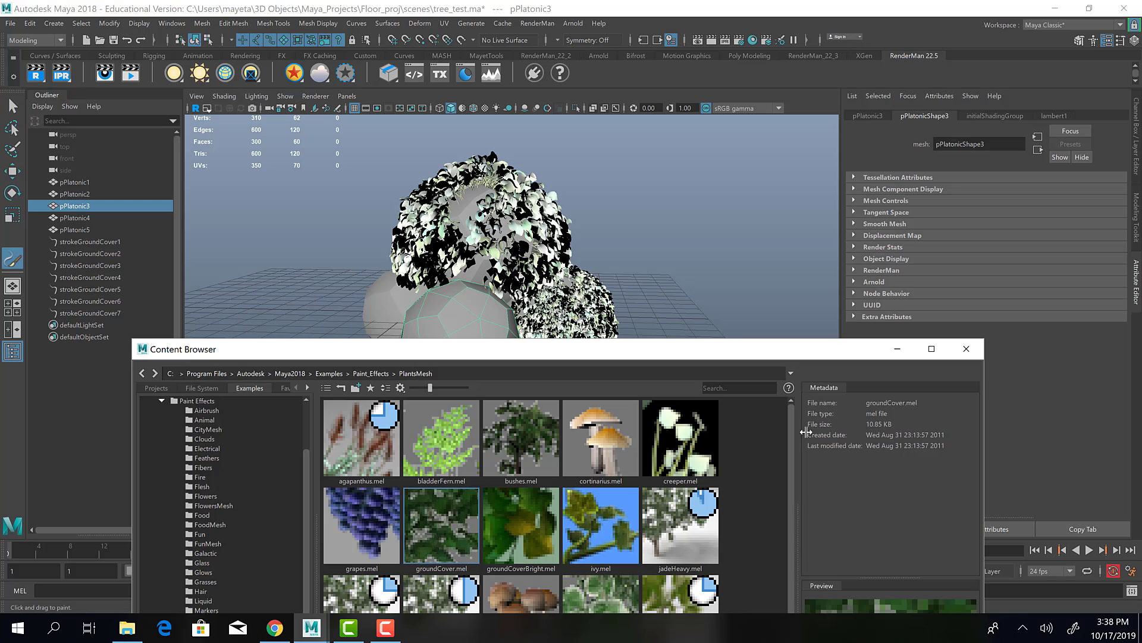
pyautogui.click(897, 349)
# - Paint two groundCover strokes over both sides of the sphere pPlatonic3
pyautogui.moveTo(457, 318)
pyautogui.mouseDown()
pyautogui.moveTo(460, 306)
pyautogui.moveTo(419, 320)
pyautogui.moveTo(440, 351)
pyautogui.moveTo(426, 364)
pyautogui.moveTo(479, 389)
pyautogui.moveTo(505, 381)
pyautogui.moveTo(478, 339)
pyautogui.moveTo(497, 285)
pyautogui.moveTo(473, 279)
pyautogui.moveTo(453, 325)
pyautogui.moveTo(458, 306)
pyautogui.moveTo(503, 313)
pyautogui.moveTo(479, 330)
pyautogui.moveTo(473, 360)
pyautogui.moveTo(423, 357)
pyautogui.moveTo(589, 286)
pyautogui.mouseUp()
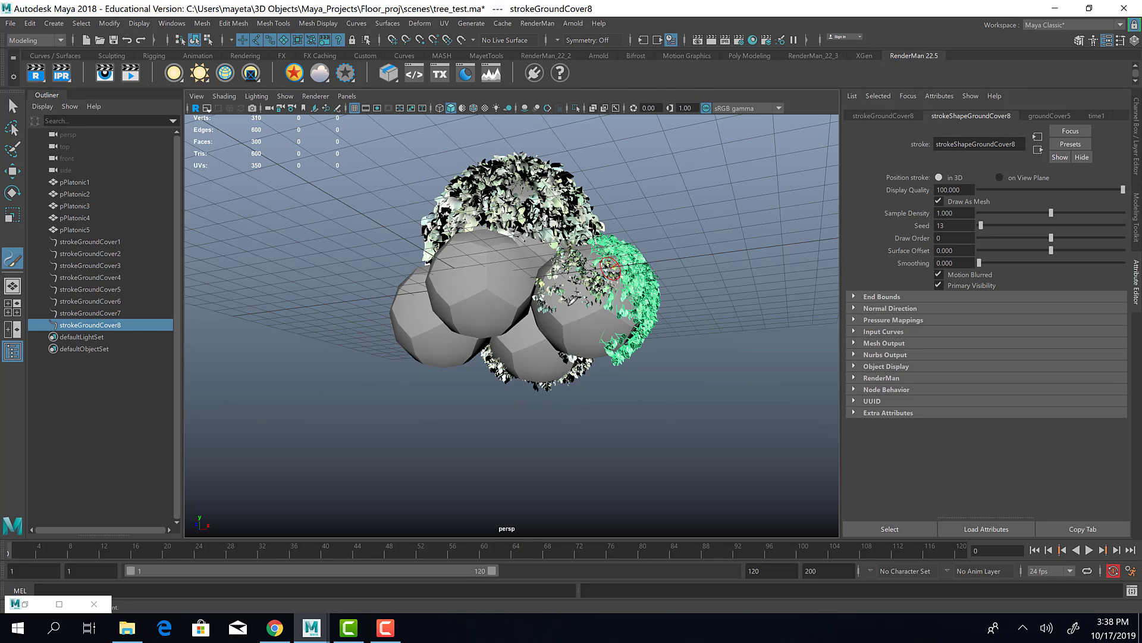
pyautogui.moveTo(595, 327)
pyautogui.mouseDown()
pyautogui.moveTo(619, 295)
pyautogui.moveTo(574, 265)
pyautogui.moveTo(542, 298)
pyautogui.moveTo(545, 247)
pyautogui.mouseUp()
pyautogui.moveTo(610, 268)
pyautogui.mouseDown()
pyautogui.moveTo(581, 303)
pyautogui.moveTo(615, 268)
pyautogui.moveTo(628, 333)
pyautogui.moveTo(611, 268)
pyautogui.moveTo(588, 271)
pyautogui.moveTo(601, 265)
pyautogui.moveTo(615, 273)
pyautogui.moveTo(540, 316)
pyautogui.moveTo(366, 295)
pyautogui.mouseUp()
pyautogui.moveTo(441, 385)
pyautogui.keyDown('alt'); pyautogui.mouseDown()
pyautogui.moveTo(322, 292)
pyautogui.moveTo(774, 298)
pyautogui.moveTo(272, 320)
pyautogui.mouseUp(); pyautogui.keyUp('alt')
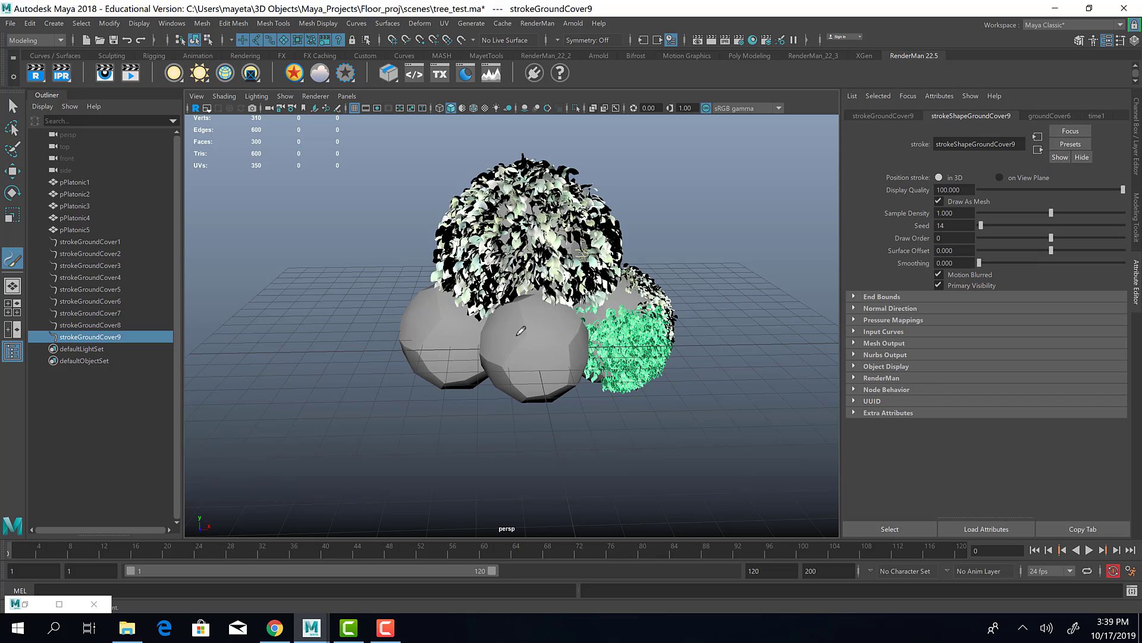
# - Make the sphere pPlatonic1 paintable and reload the groundCover brush for it
pyautogui.press('q')
pyautogui.click(664, 373)
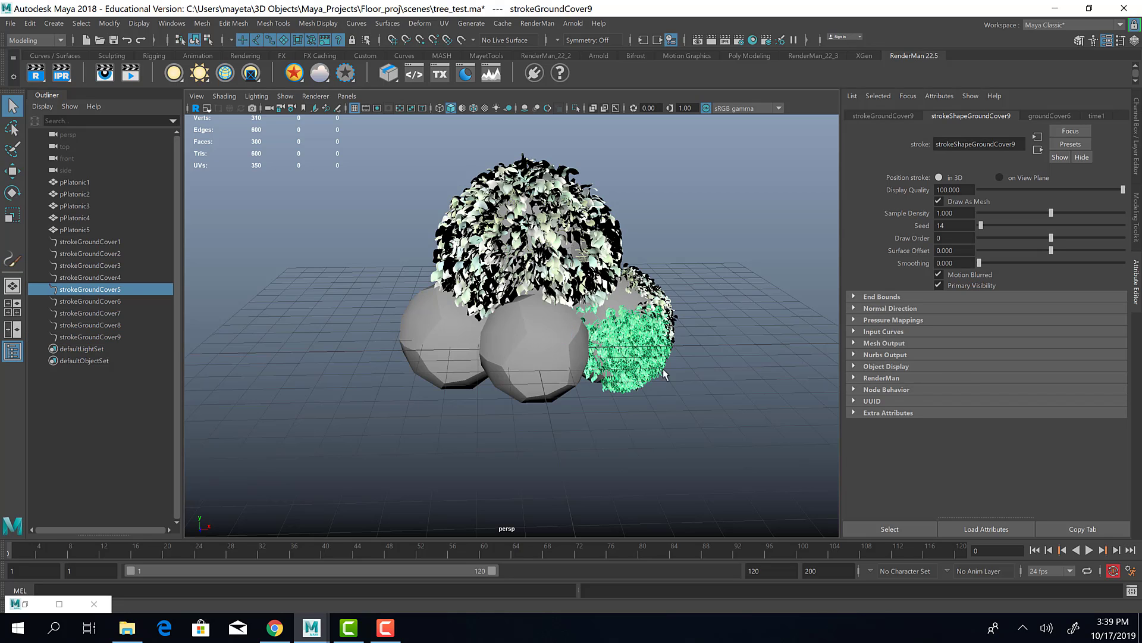
pyautogui.click(543, 369)
pyautogui.click(472, 23)
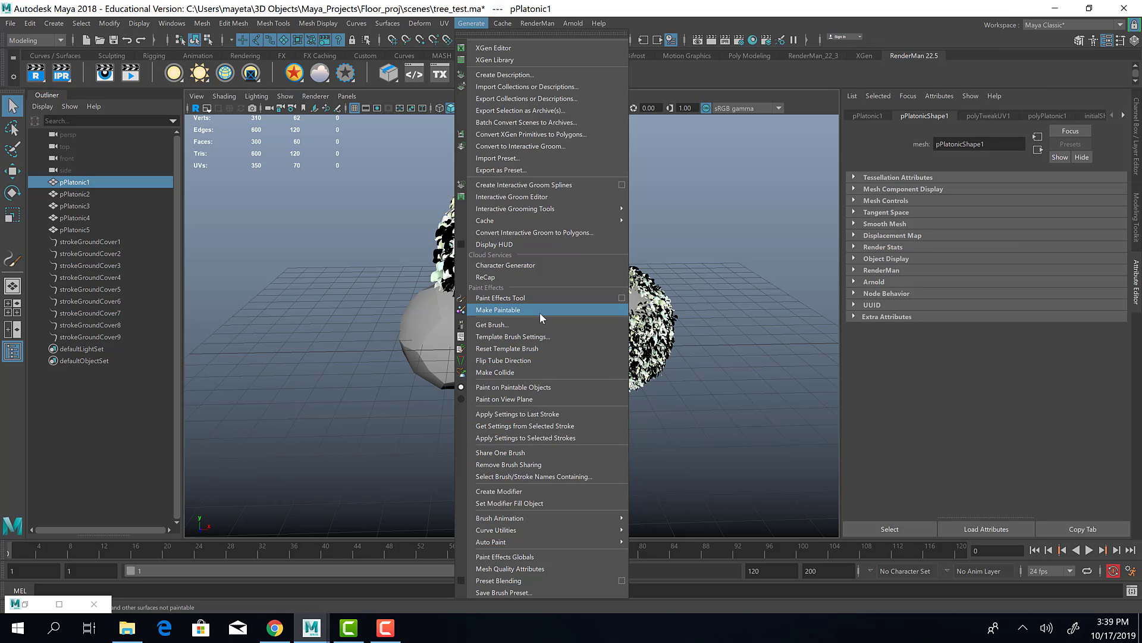
pyautogui.click(540, 310)
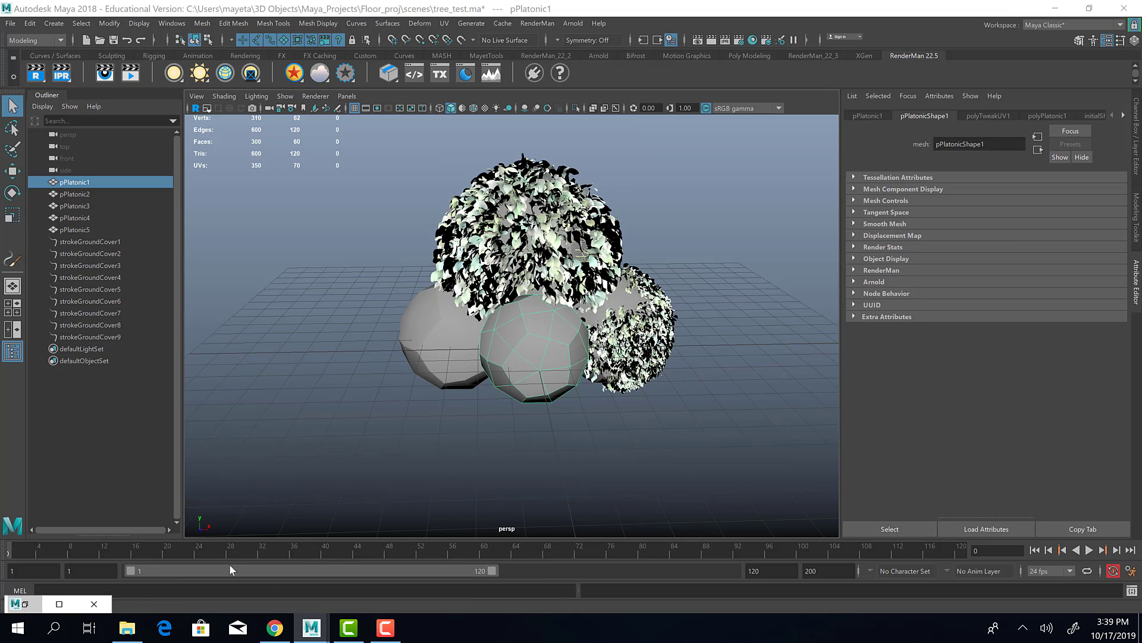
pyautogui.click(456, 531)
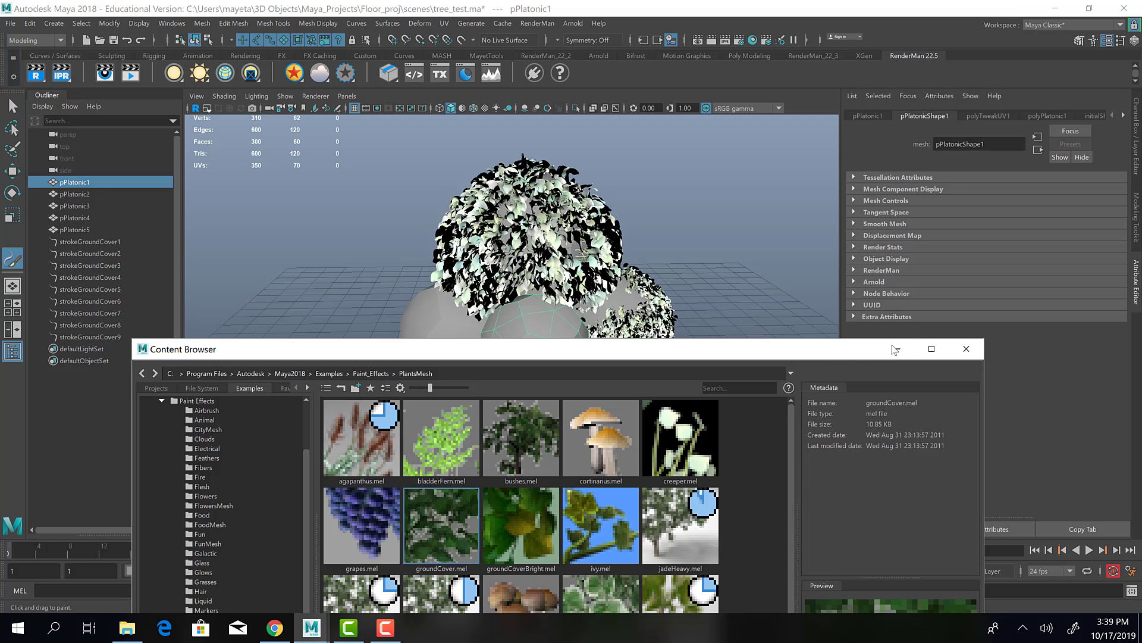
pyautogui.click(897, 348)
# - Cover the sphere pPlatonic1 with two groundCover strokes, one on each side
pyautogui.moveTo(557, 308)
pyautogui.mouseDown()
pyautogui.moveTo(542, 324)
pyautogui.moveTo(509, 313)
pyautogui.moveTo(503, 372)
pyautogui.moveTo(589, 357)
pyautogui.moveTo(584, 386)
pyautogui.moveTo(497, 328)
pyautogui.moveTo(485, 363)
pyautogui.moveTo(559, 357)
pyautogui.moveTo(544, 309)
pyautogui.moveTo(576, 351)
pyautogui.moveTo(550, 379)
pyautogui.mouseUp()
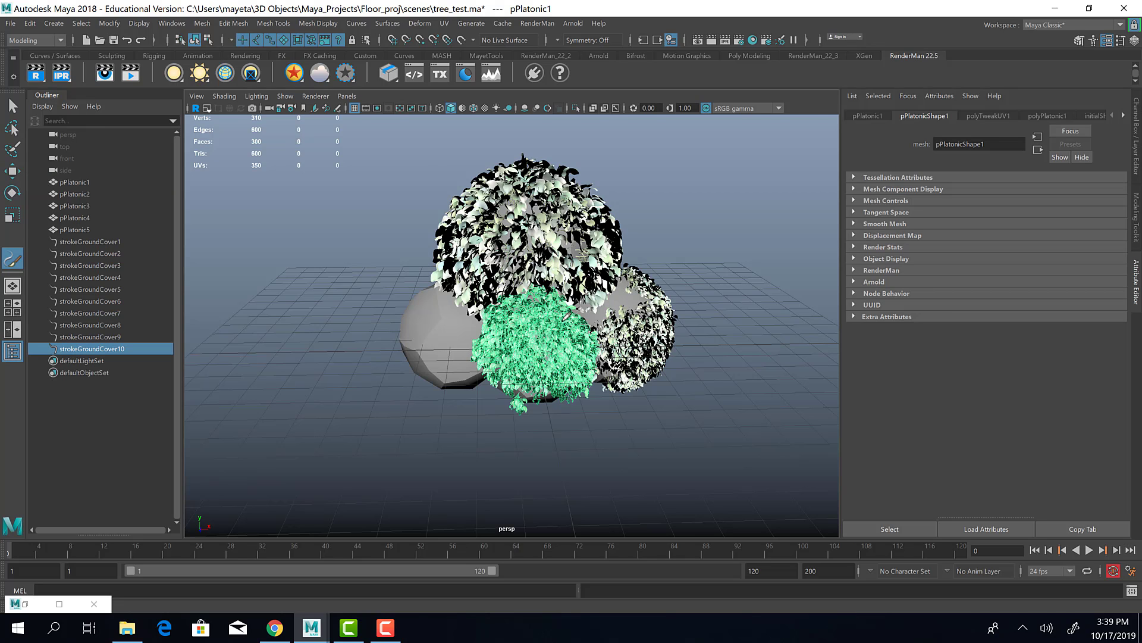
pyautogui.moveTo(564, 321)
pyautogui.keyDown('alt'); pyautogui.mouseDown()
pyautogui.moveTo(560, 254)
pyautogui.moveTo(579, 325)
pyautogui.moveTo(562, 351)
pyautogui.moveTo(574, 366)
pyautogui.moveTo(619, 357)
pyautogui.moveTo(623, 317)
pyautogui.mouseUp(); pyautogui.keyUp('alt')
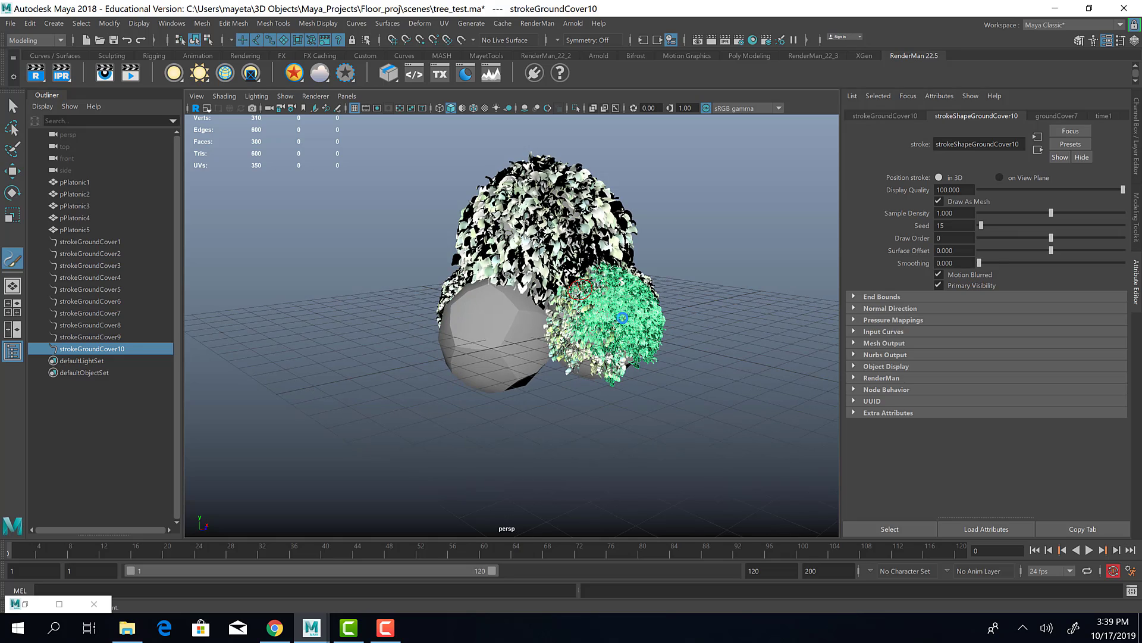
pyautogui.moveTo(689, 345)
pyautogui.keyDown('alt'); pyautogui.mouseDown()
pyautogui.moveTo(552, 353)
pyautogui.moveTo(646, 356)
pyautogui.mouseUp(); pyautogui.keyUp('alt')
# - Make the last bare sphere, pPlatonic4, paintable and load the groundCover brush once more
pyautogui.press('q')
pyautogui.click(519, 356)
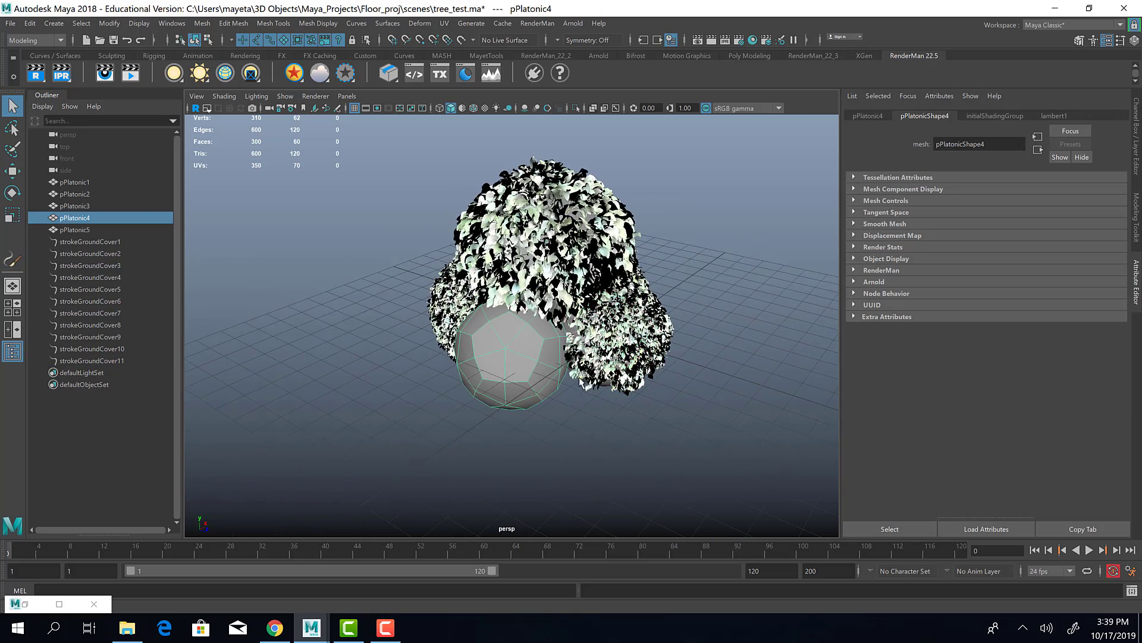
pyautogui.click(477, 25)
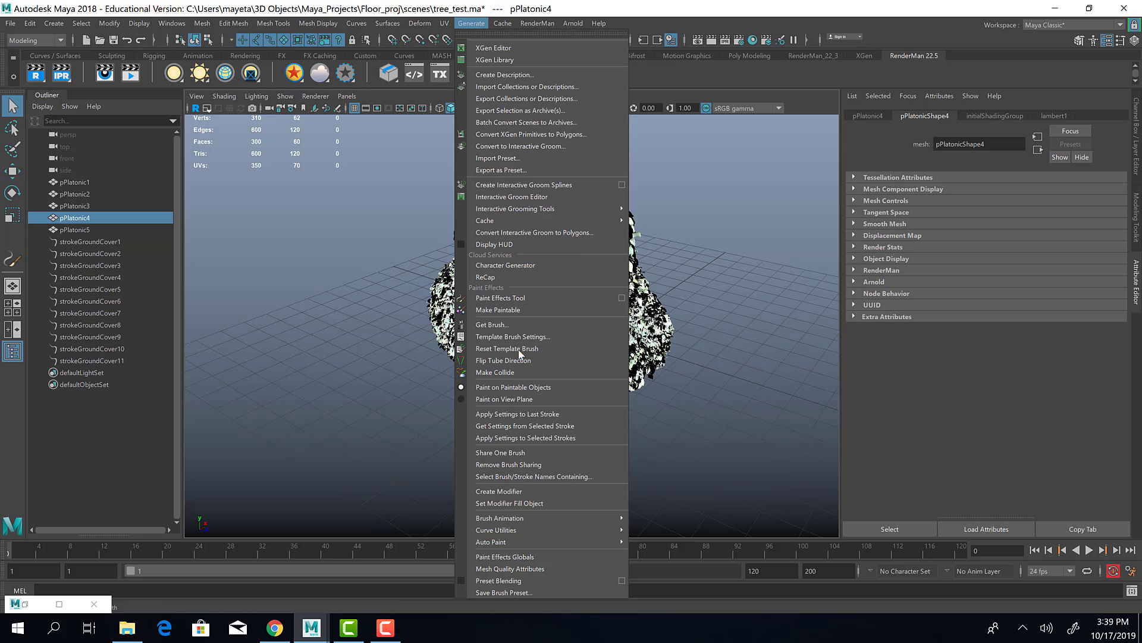
pyautogui.click(522, 310)
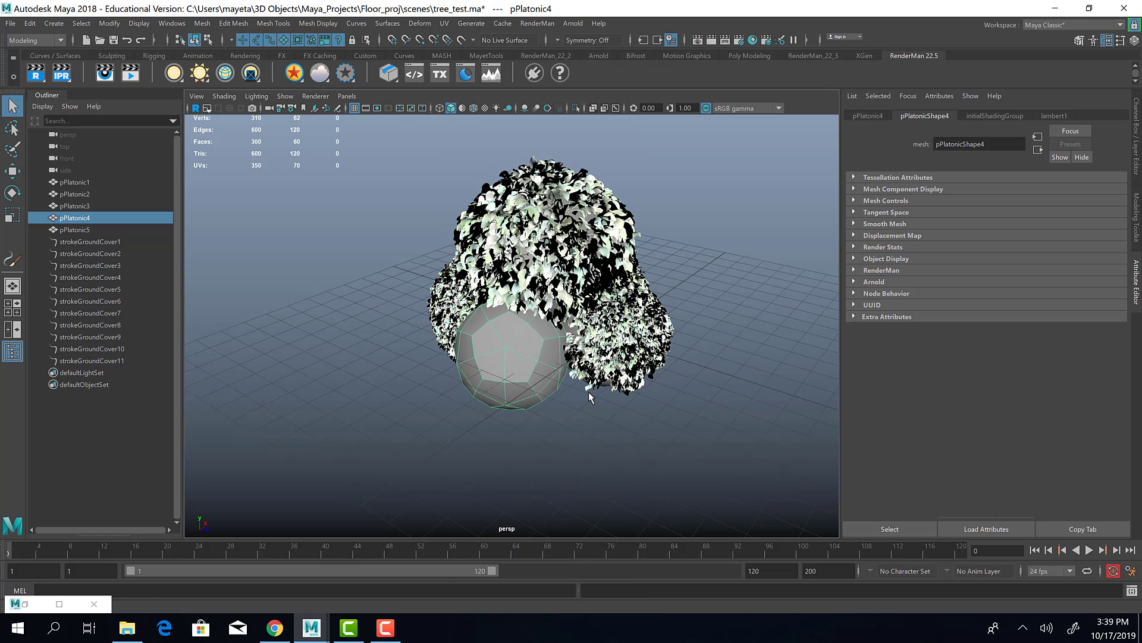
pyautogui.keyDown('alt'); pyautogui.moveTo(588, 391); pyautogui.dragTo(523, 315); pyautogui.keyUp('alt')
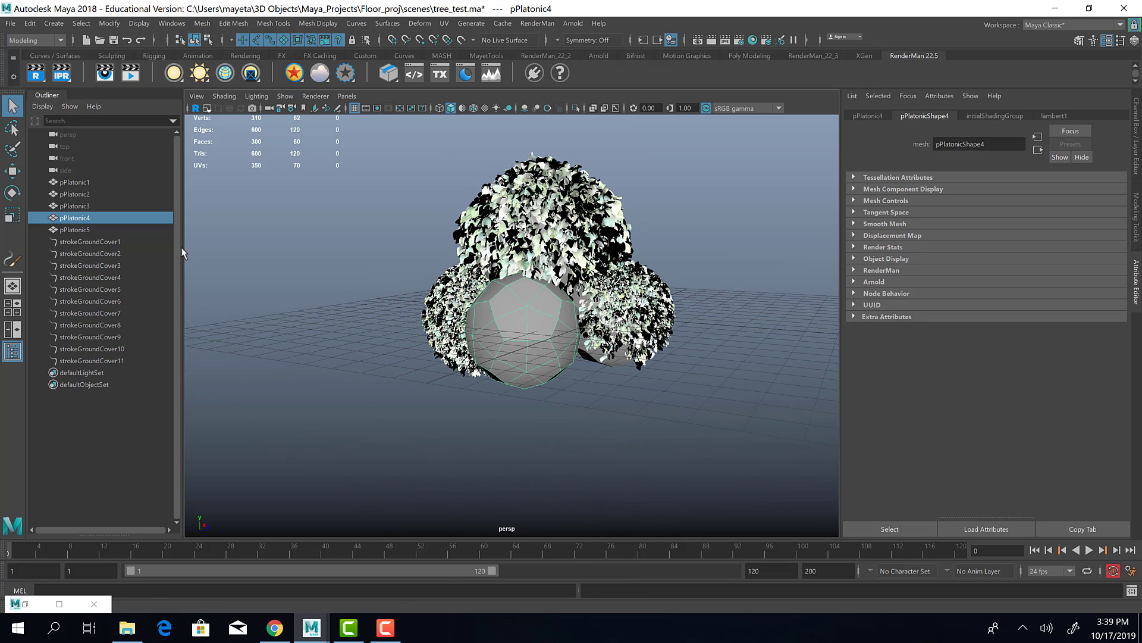
pyautogui.click(59, 604)
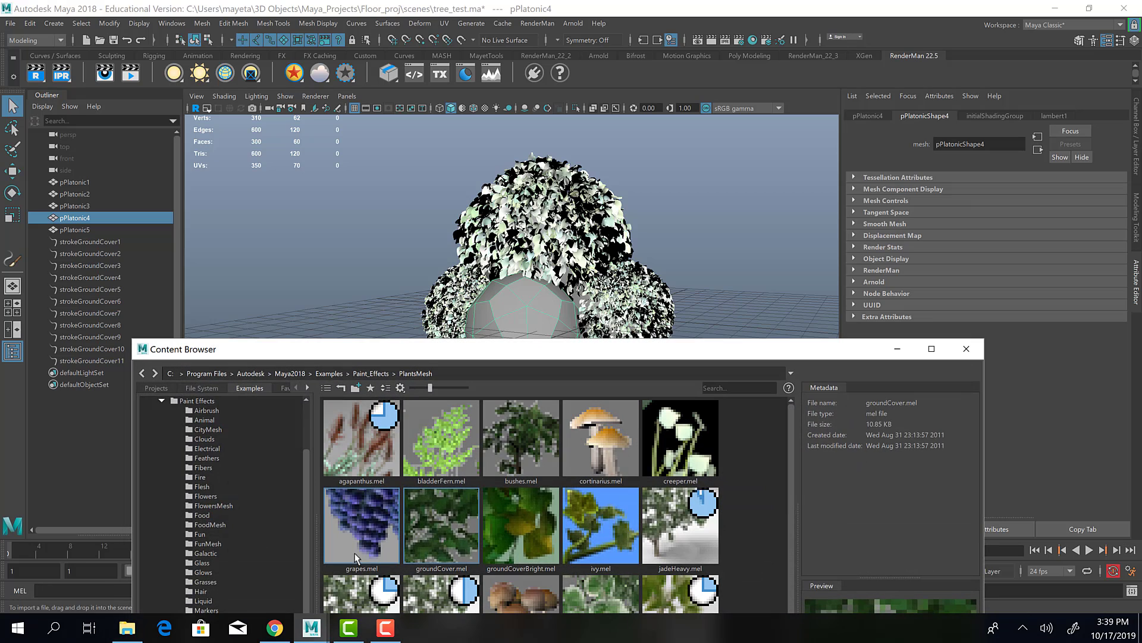
pyautogui.click(434, 546)
pyautogui.click(897, 349)
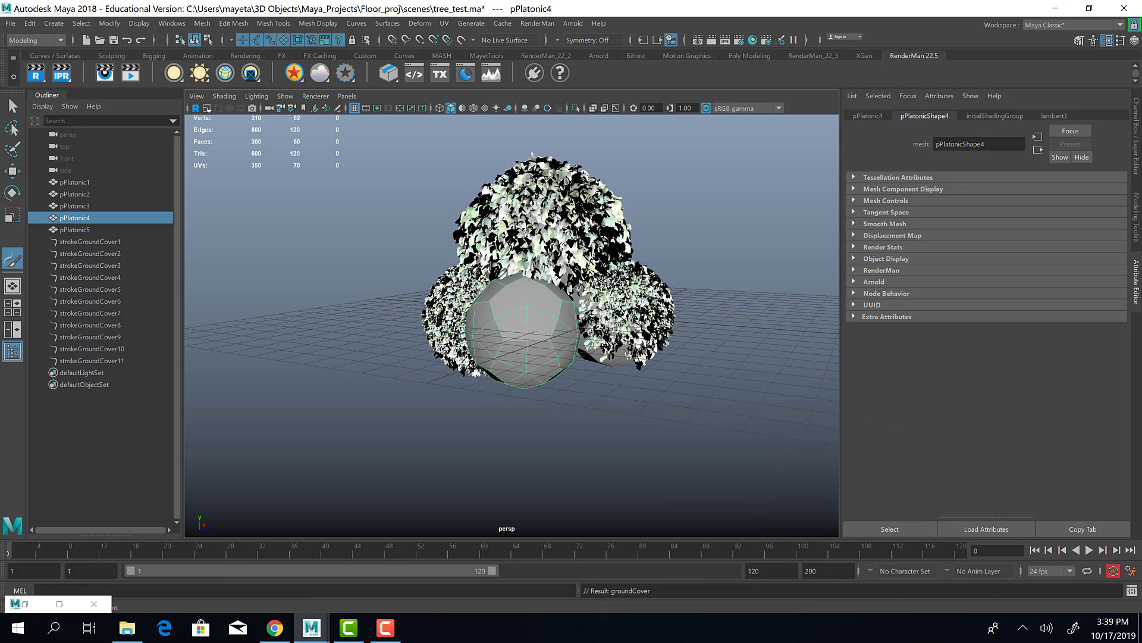
# - Paint one dense groundCover stroke over the outward-facing side of the sphere pPlatonic4
pyautogui.moveTo(529, 291)
pyautogui.mouseDown()
pyautogui.moveTo(505, 301)
pyautogui.moveTo(515, 297)
pyautogui.mouseUp()
pyautogui.moveTo(516, 367)
pyautogui.mouseDown()
pyautogui.moveTo(476, 336)
pyautogui.moveTo(500, 366)
pyautogui.moveTo(535, 372)
pyautogui.mouseUp()
pyautogui.moveTo(515, 299)
pyautogui.mouseDown()
pyautogui.moveTo(563, 360)
pyautogui.moveTo(556, 301)
pyautogui.moveTo(527, 279)
pyautogui.moveTo(516, 300)
pyautogui.moveTo(573, 309)
pyautogui.moveTo(579, 324)
pyautogui.mouseUp()
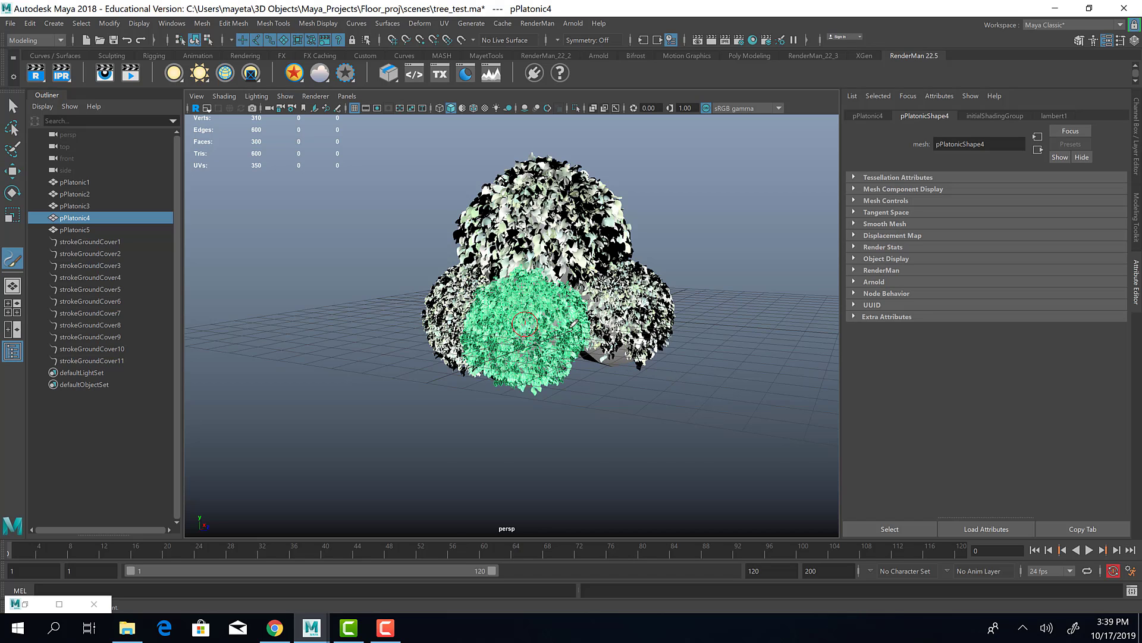
# - Undo the latest stroke attempts and paint one groundCover stroke over the remaining bare side of pPlatonic4
pyautogui.moveTo(575, 323)
pyautogui.keyDown('alt'); pyautogui.mouseDown()
pyautogui.moveTo(592, 289)
pyautogui.moveTo(560, 324)
pyautogui.mouseUp(); pyautogui.keyUp('alt')
pyautogui.hotkey('ctrl', 'z')
pyautogui.hotkey('ctrl', 'z')
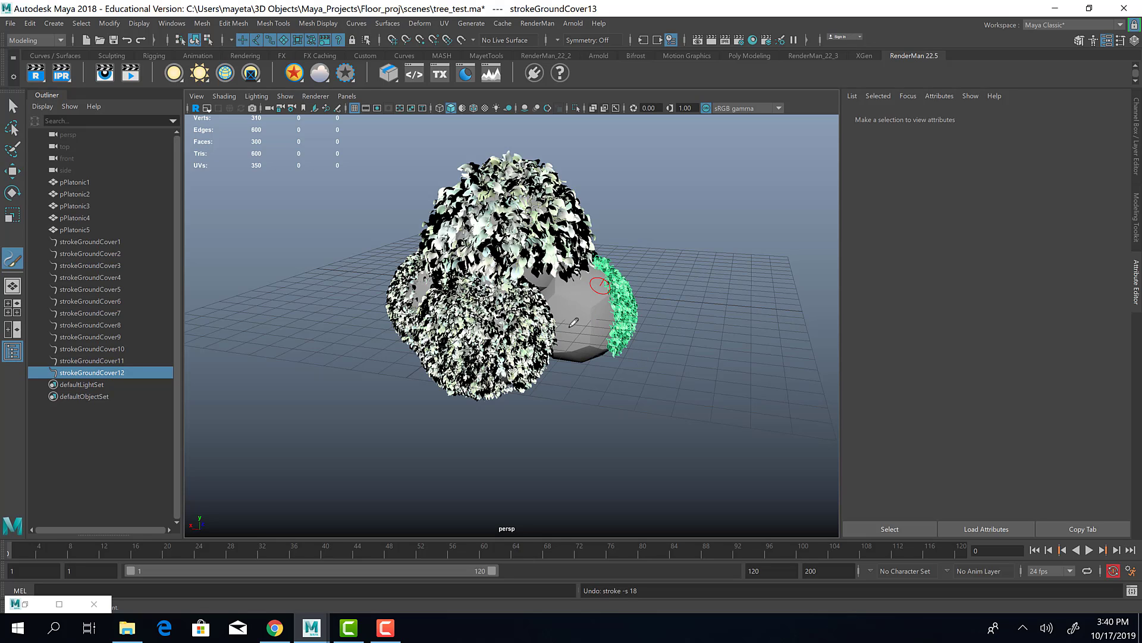
pyautogui.moveTo(570, 345)
pyautogui.mouseDown()
pyautogui.moveTo(596, 292)
pyautogui.moveTo(596, 307)
pyautogui.moveTo(580, 350)
pyautogui.moveTo(586, 279)
pyautogui.moveTo(551, 294)
pyautogui.moveTo(604, 348)
pyautogui.moveTo(594, 287)
pyautogui.moveTo(565, 318)
pyautogui.moveTo(571, 310)
pyautogui.mouseUp()
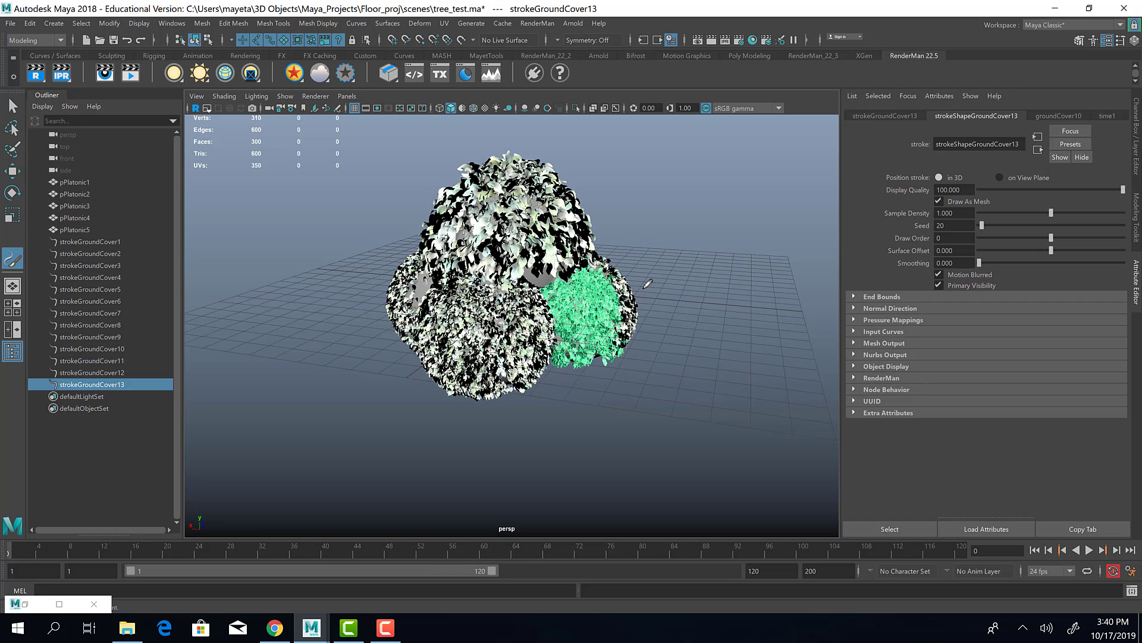
# - Make all strokes from strokeGroundCover1 to strokeGroundCover13 share one brush
pyautogui.press('q')
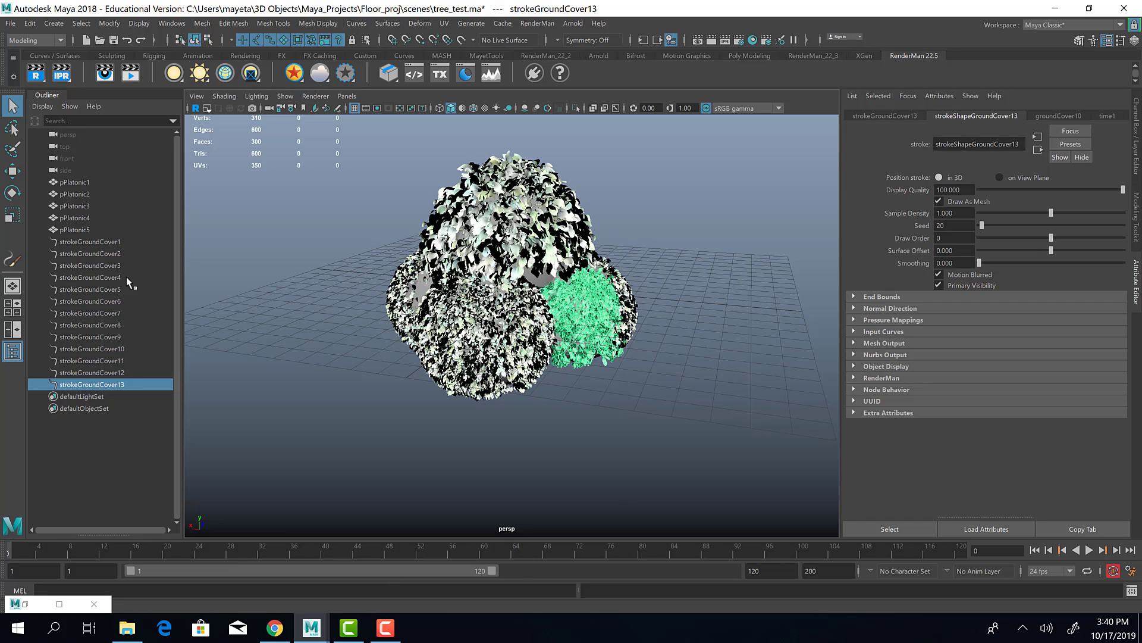
pyautogui.keyDown('shift'); pyautogui.click(89, 241); pyautogui.keyUp('shift')
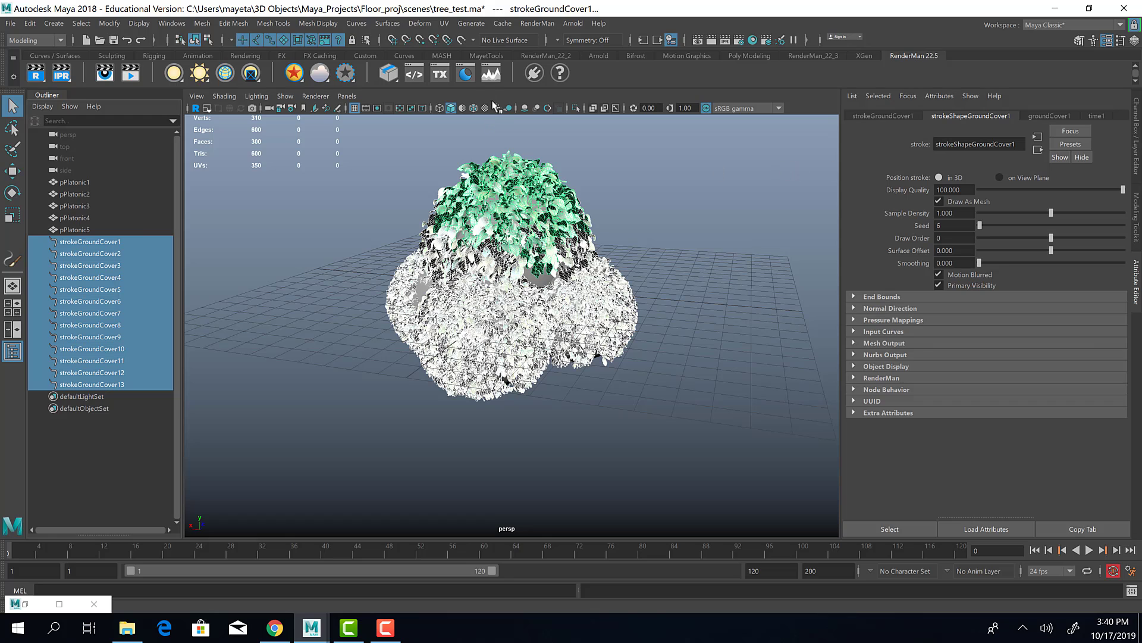
pyautogui.click(471, 23)
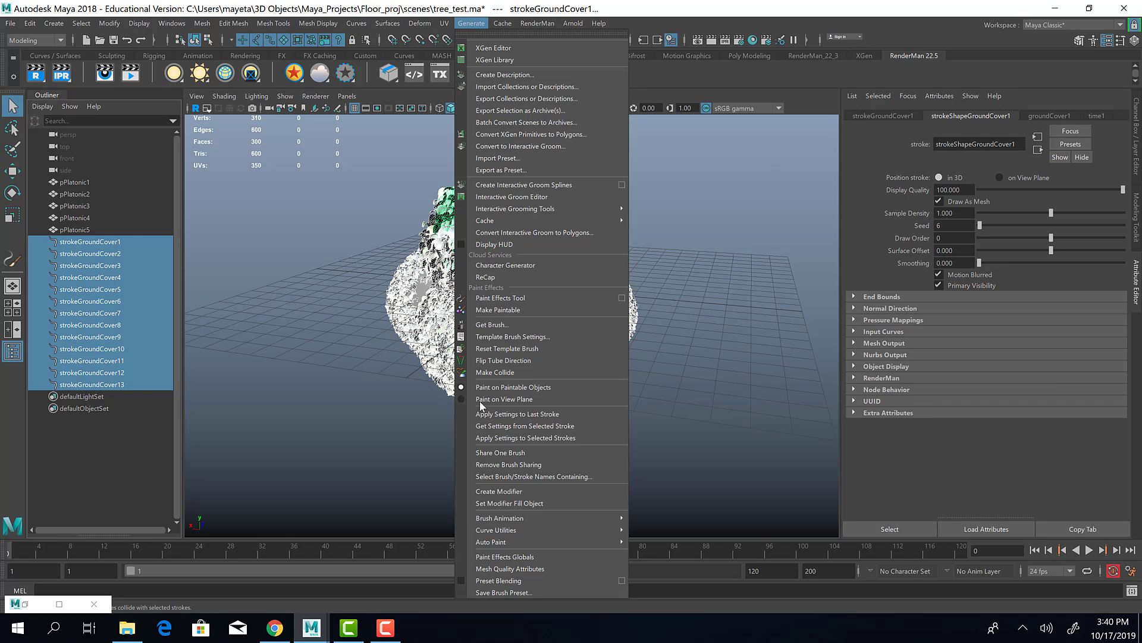
pyautogui.click(526, 452)
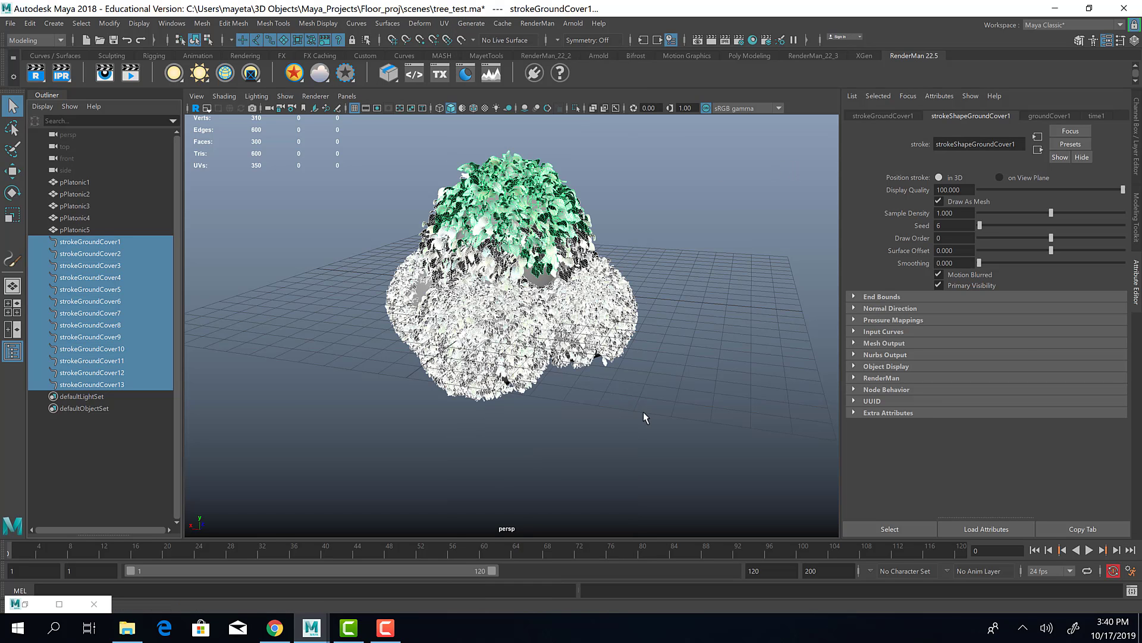
# - Set the global scale of the shared groundCover1 brush to 10
pyautogui.click(105, 243)
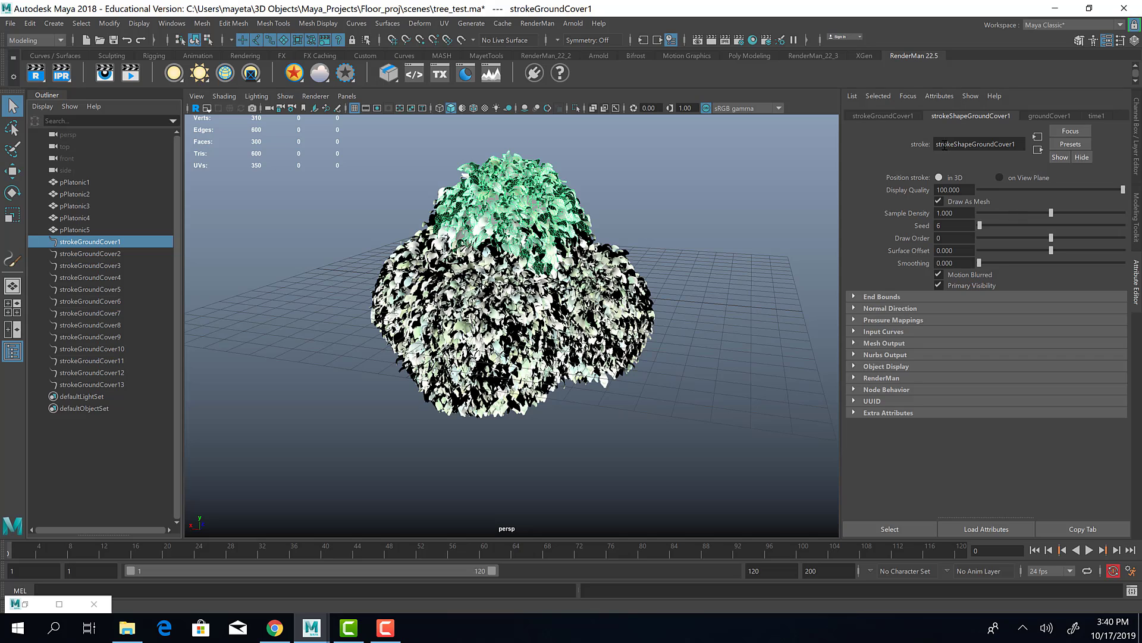
pyautogui.click(1049, 115)
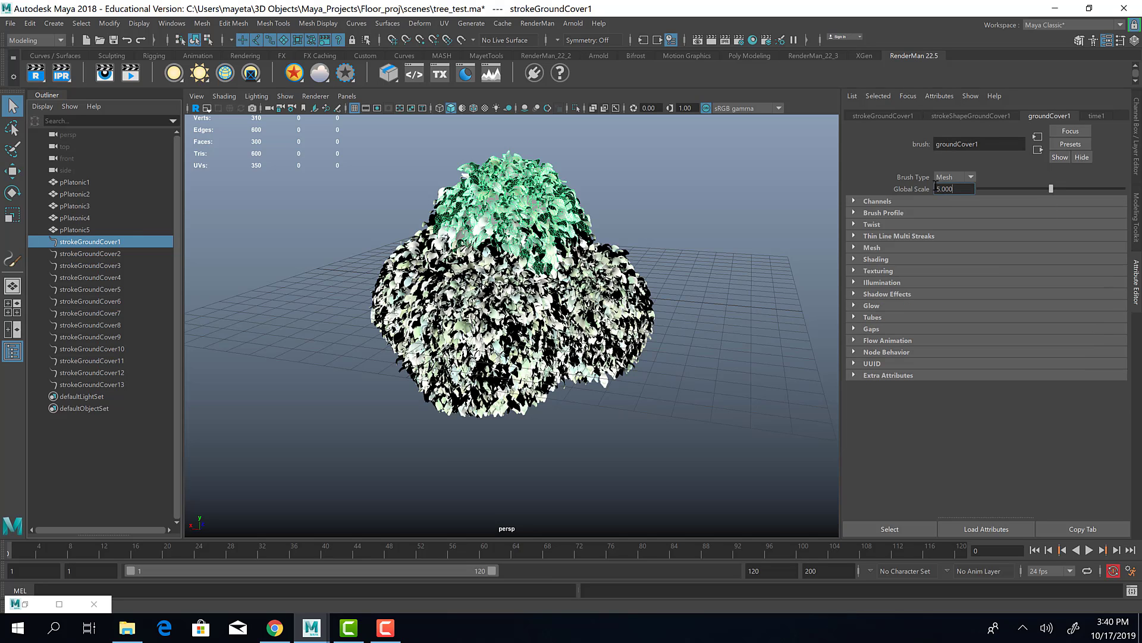
pyautogui.write('10')
pyautogui.press('Return')
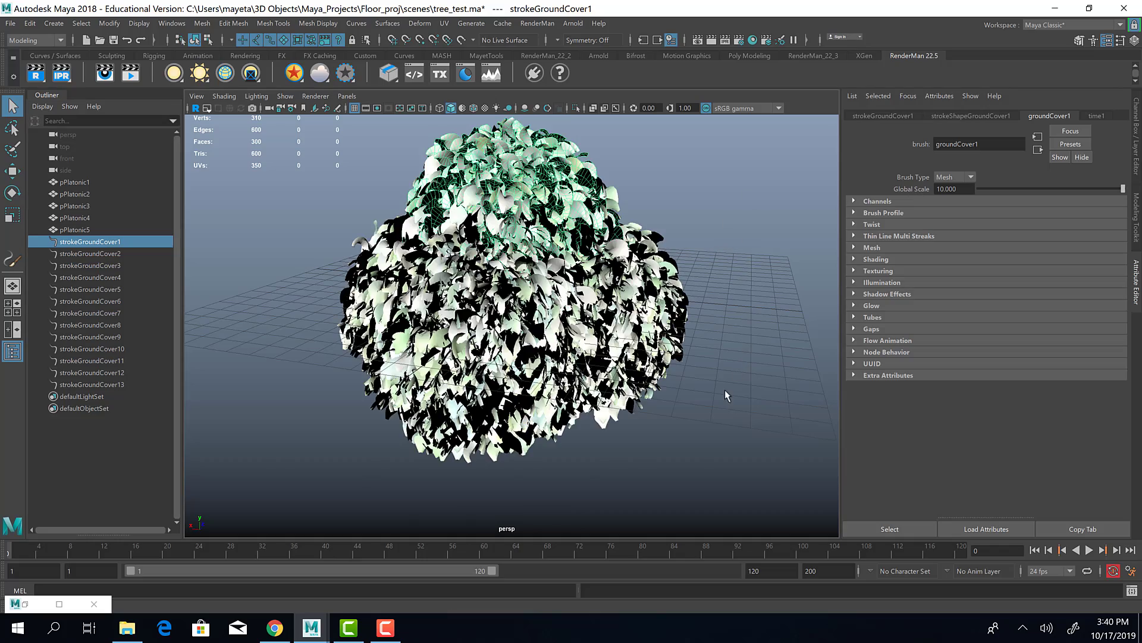
# - Deselect the stroke, render the foliage cluster in Maya Software, and inspect the cluster from another angle
pyautogui.keyDown('alt'); pyautogui.moveTo(725, 392); pyautogui.dragTo(523, 302); pyautogui.keyUp('alt')
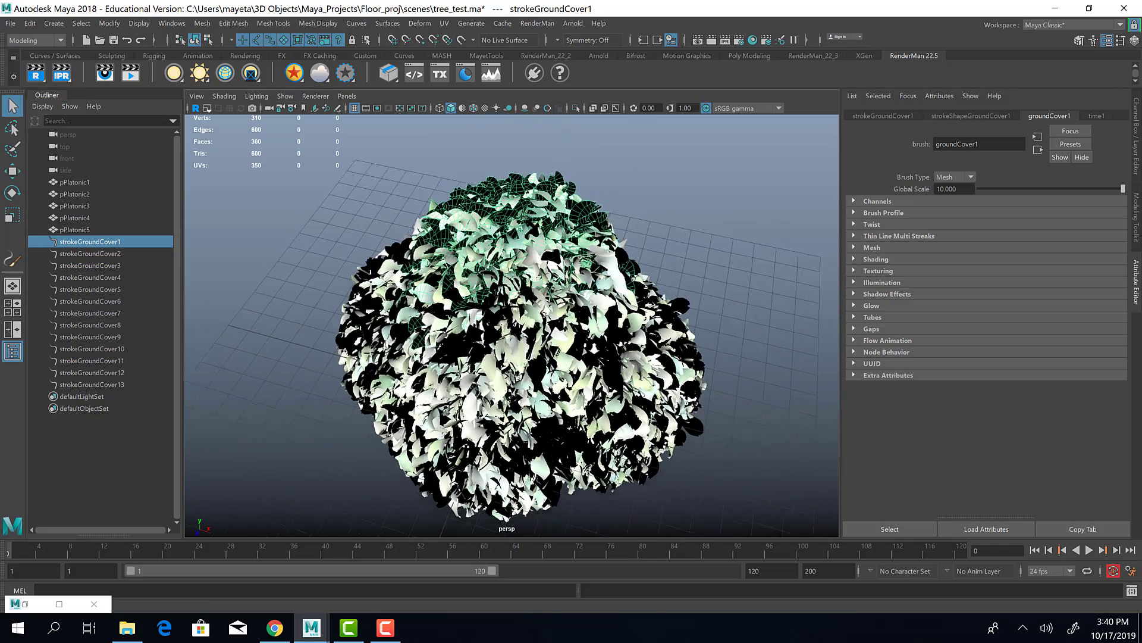
pyautogui.scroll(-5, 523, 302)
pyautogui.moveTo(604, 371)
pyautogui.keyDown('alt'); pyautogui.mouseDown()
pyautogui.moveTo(620, 346)
pyautogui.moveTo(606, 370)
pyautogui.mouseUp(); pyautogui.keyUp('alt')
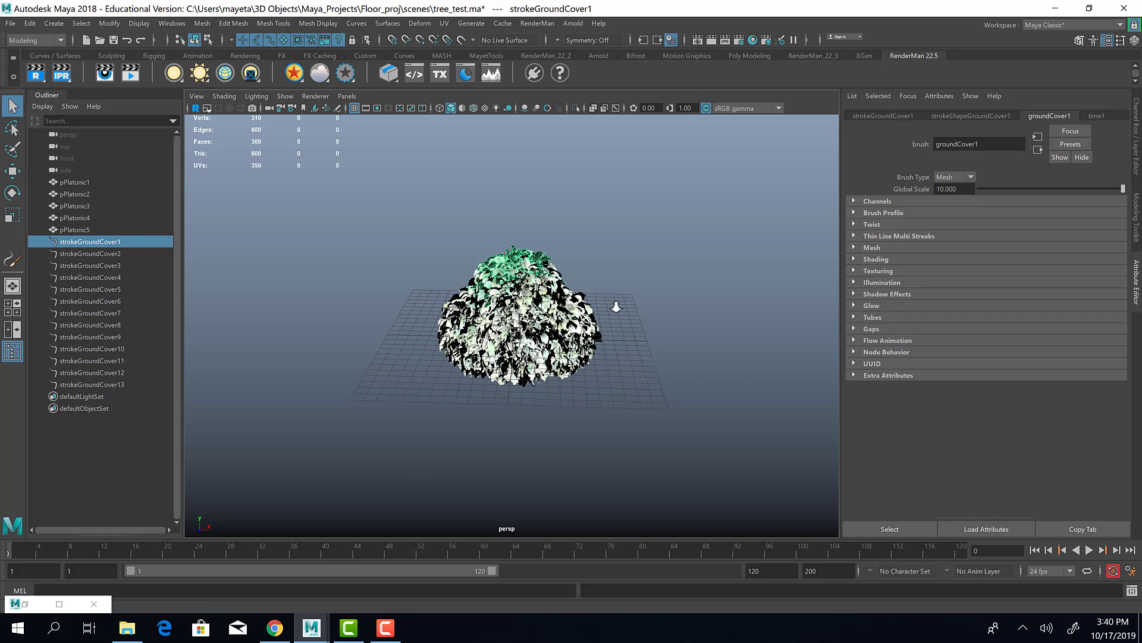
pyautogui.keyDown('alt'); pyautogui.moveTo(615, 306); pyautogui.dragTo(672, 347, button='right'); pyautogui.keyUp('alt')
pyautogui.click(724, 392)
pyautogui.keyDown('alt'); pyautogui.moveTo(706, 387); pyautogui.dragTo(717, 357); pyautogui.keyUp('alt')
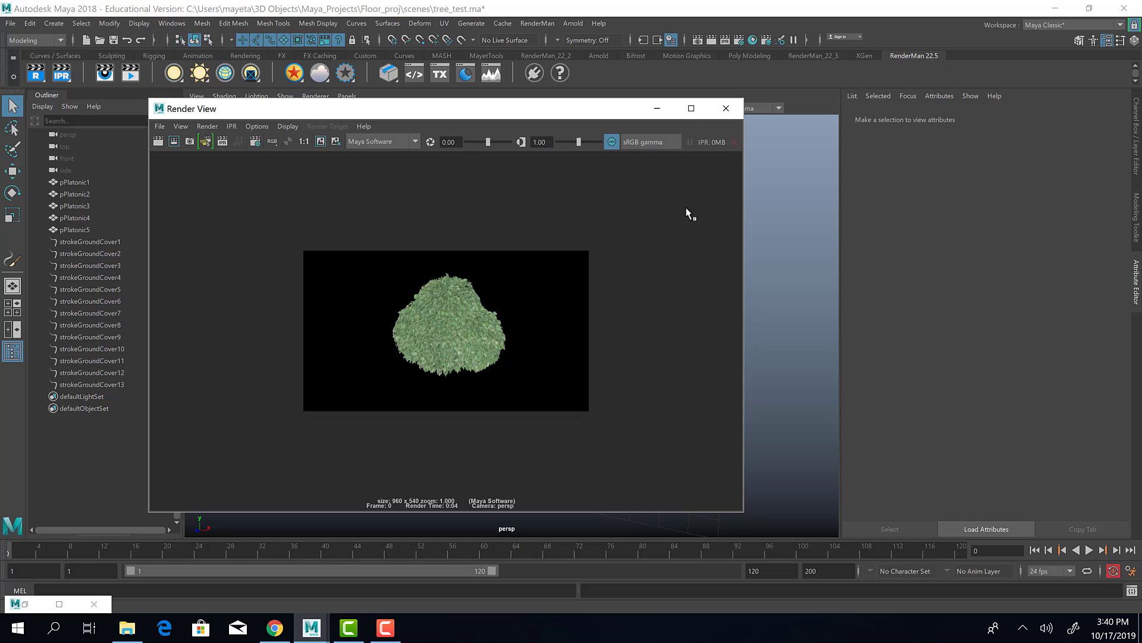
pyautogui.click(726, 107)
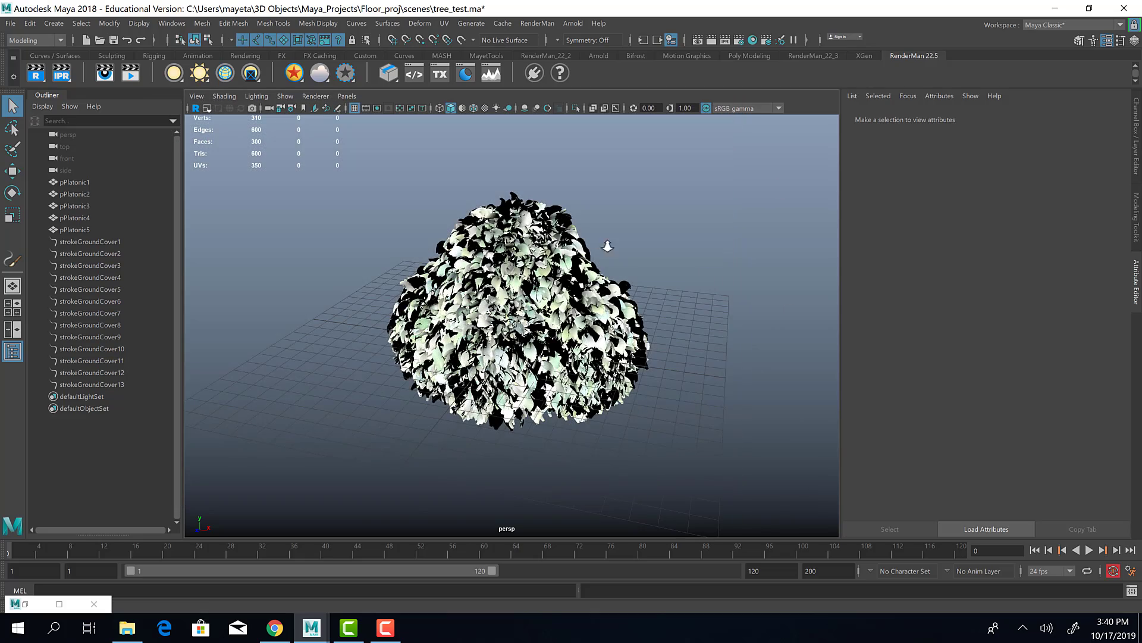
pyautogui.keyDown('alt'); pyautogui.moveTo(608, 246); pyautogui.dragTo(594, 297); pyautogui.keyUp('alt')
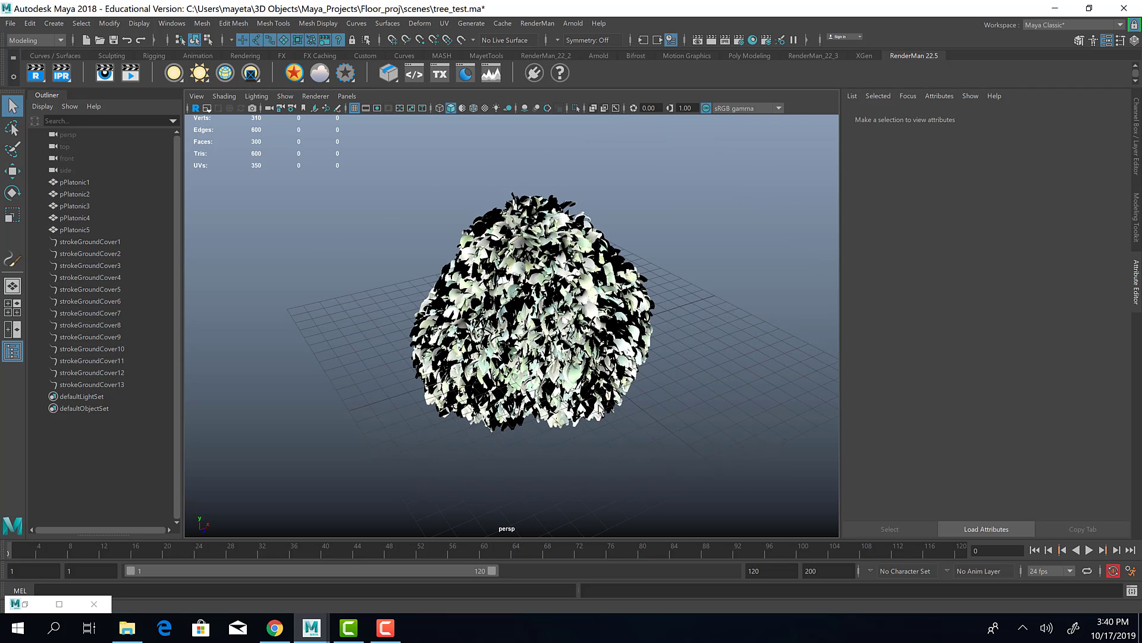
# - Select strokeGroundCover1 and open the options for converting Paint Effects to polygons
pyautogui.click(104, 385)
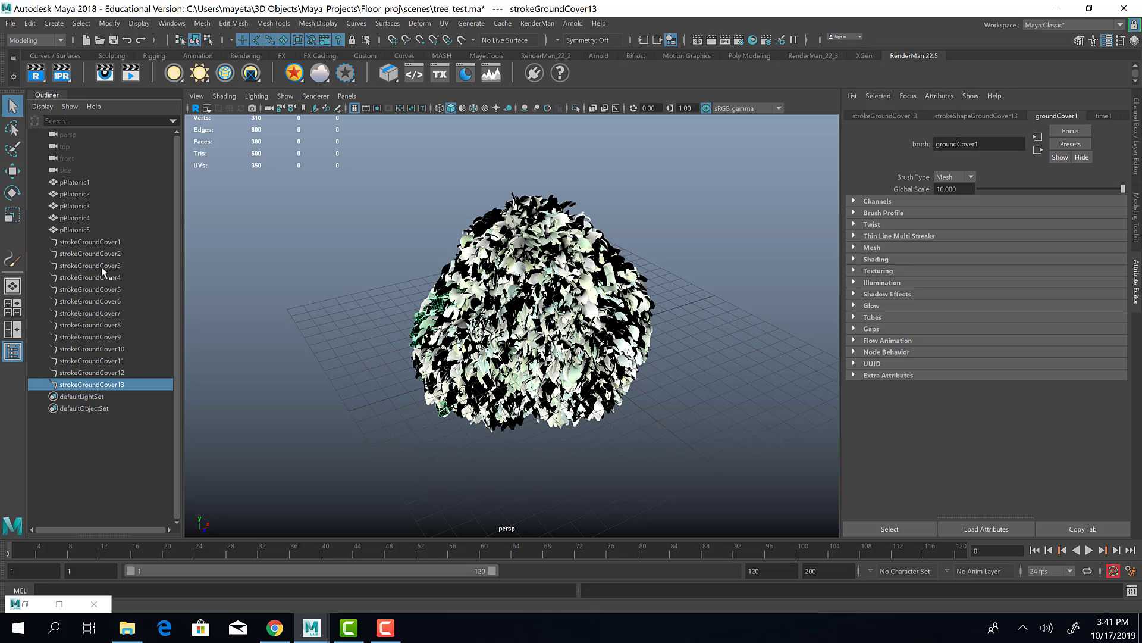
pyautogui.click(92, 242)
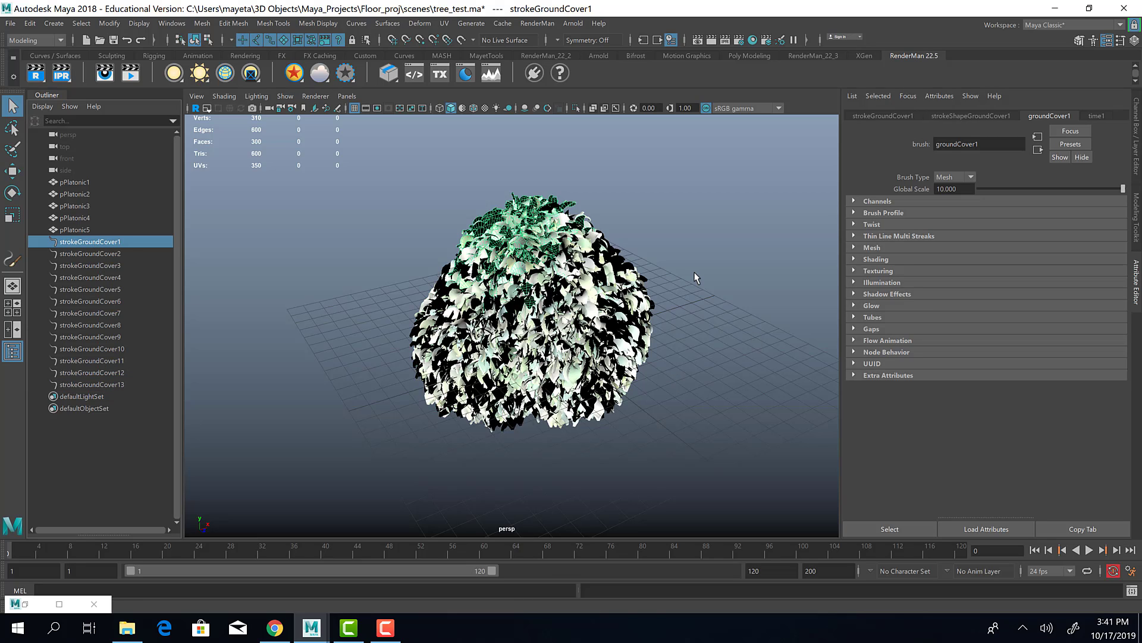
pyautogui.keyDown('alt'); pyautogui.moveTo(427, 352); pyautogui.dragTo(479, 348); pyautogui.keyUp('alt')
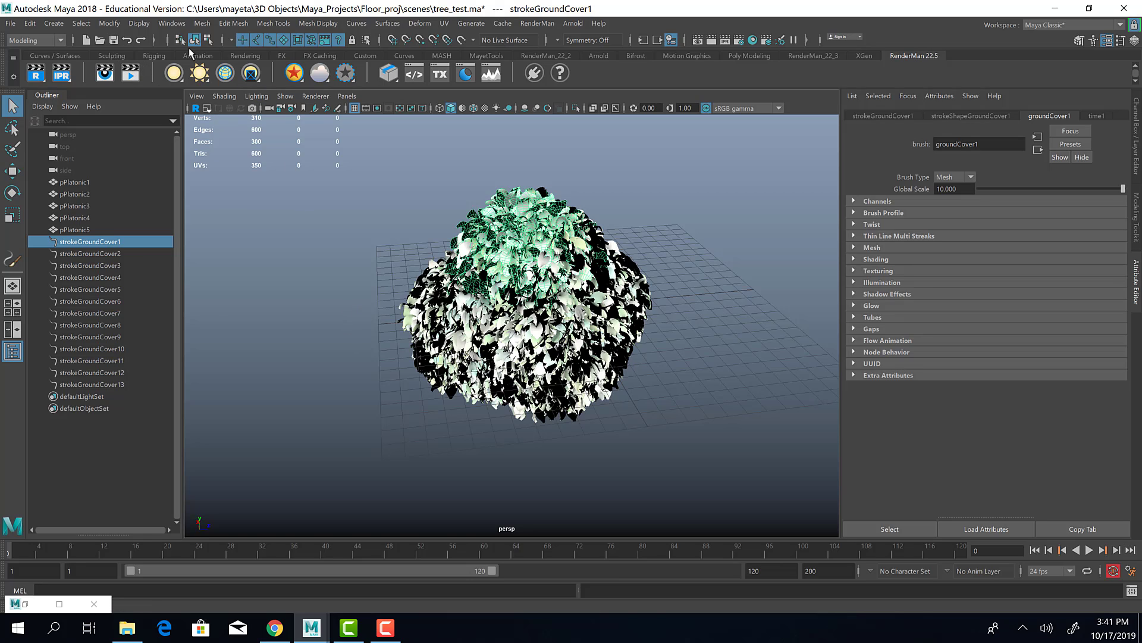
pyautogui.click(110, 25)
pyautogui.moveTo(159, 314)
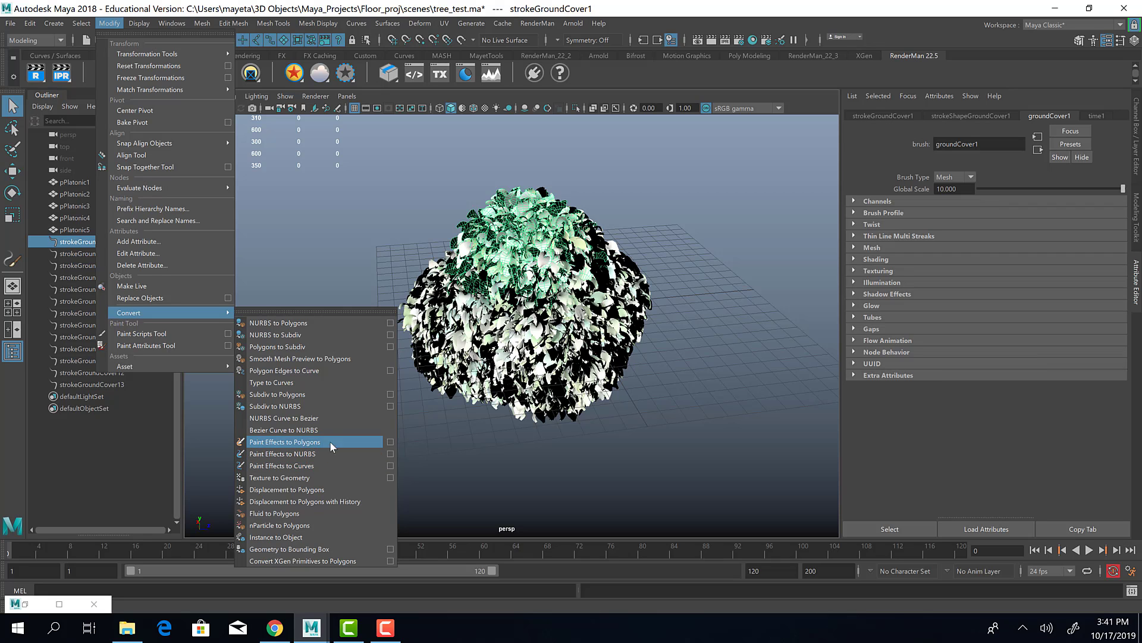
pyautogui.click(390, 443)
pyautogui.moveTo(497, 211)
pyautogui.mouseDown()
pyautogui.moveTo(579, 213)
pyautogui.moveTo(736, 148)
pyautogui.mouseUp()
pyautogui.click(638, 161)
pyautogui.click(661, 184)
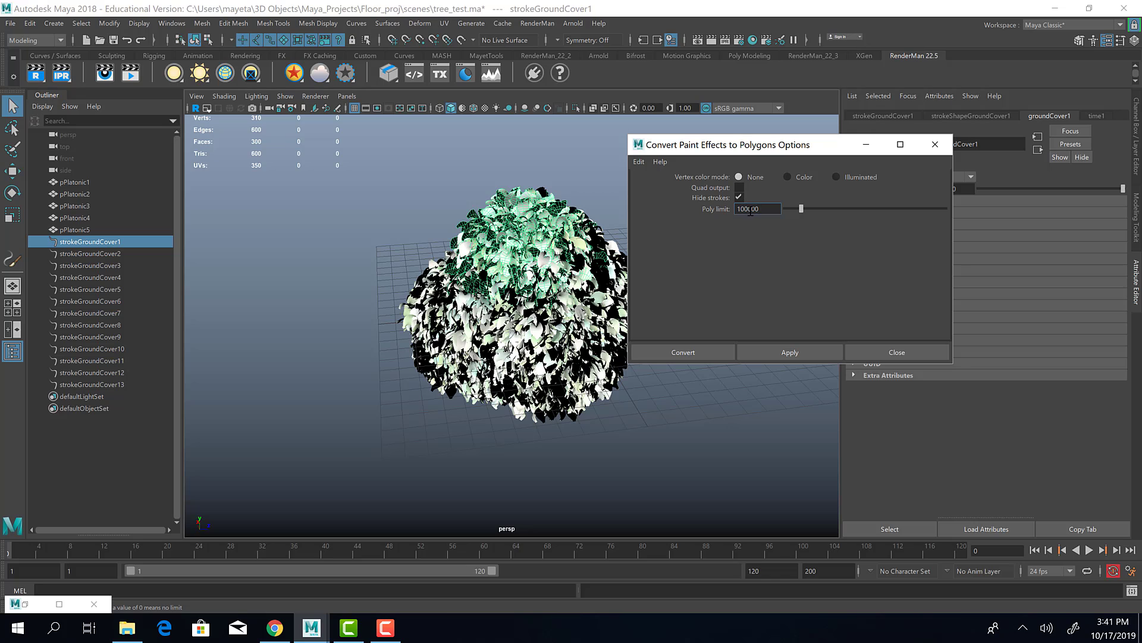
pyautogui.moveTo(751, 210); pyautogui.dragTo(753, 211)
pyautogui.moveTo(714, 144); pyautogui.dragTo(761, 136)
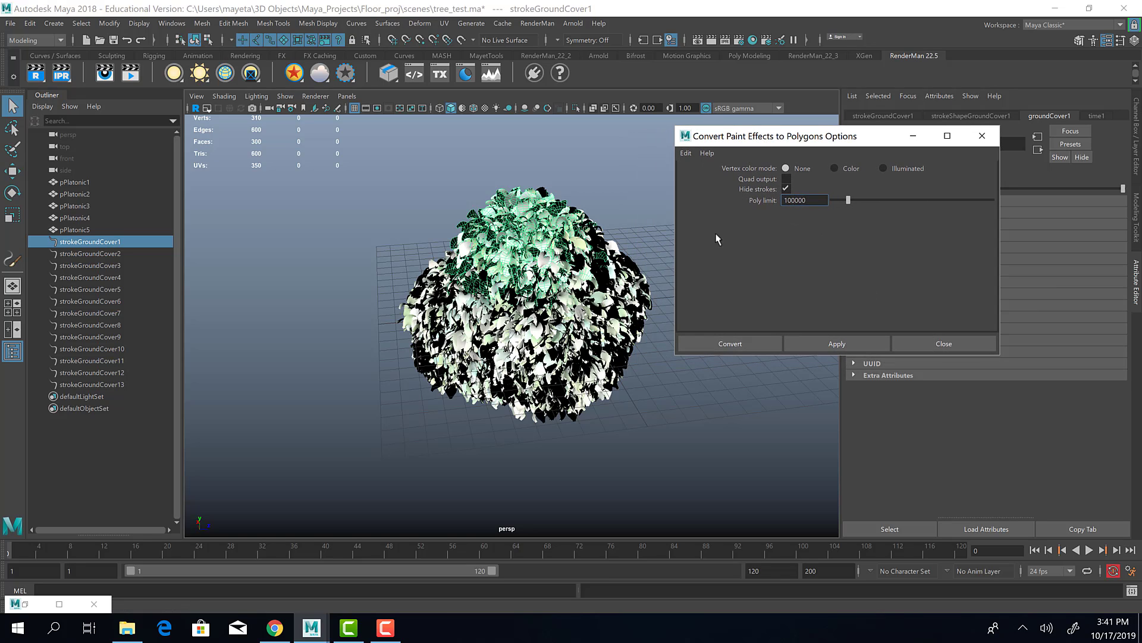
# - Try converting strokeGroundCover1 to polygons without quad output, and undo the conversion
pyautogui.keyDown('alt'); pyautogui.moveTo(458, 250); pyautogui.dragTo(542, 325); pyautogui.keyUp('alt')
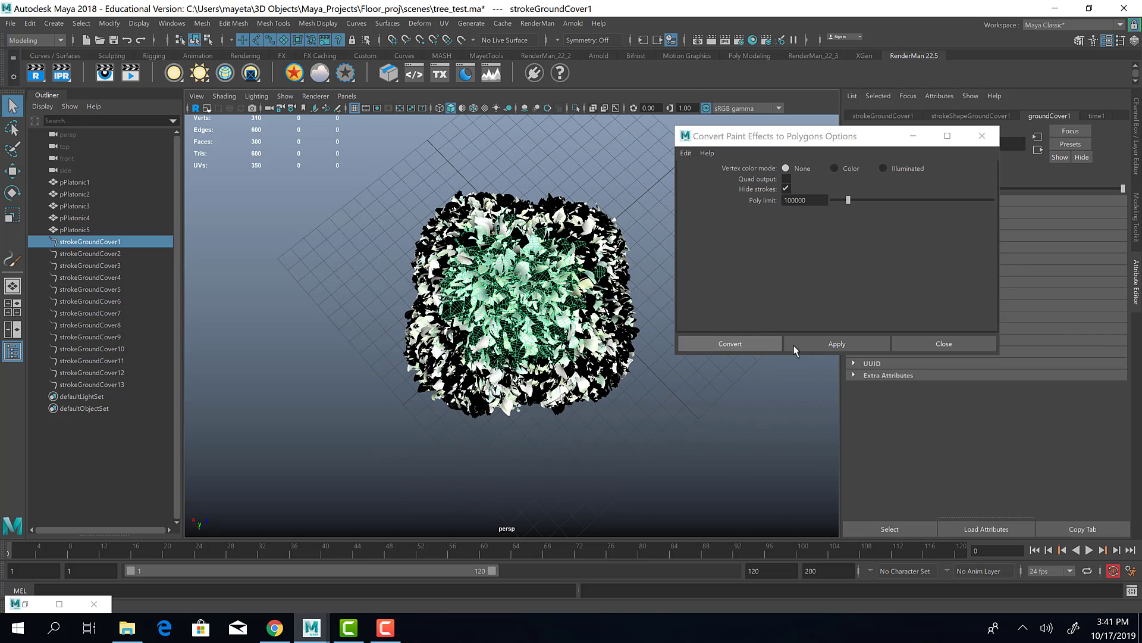
pyautogui.click(837, 343)
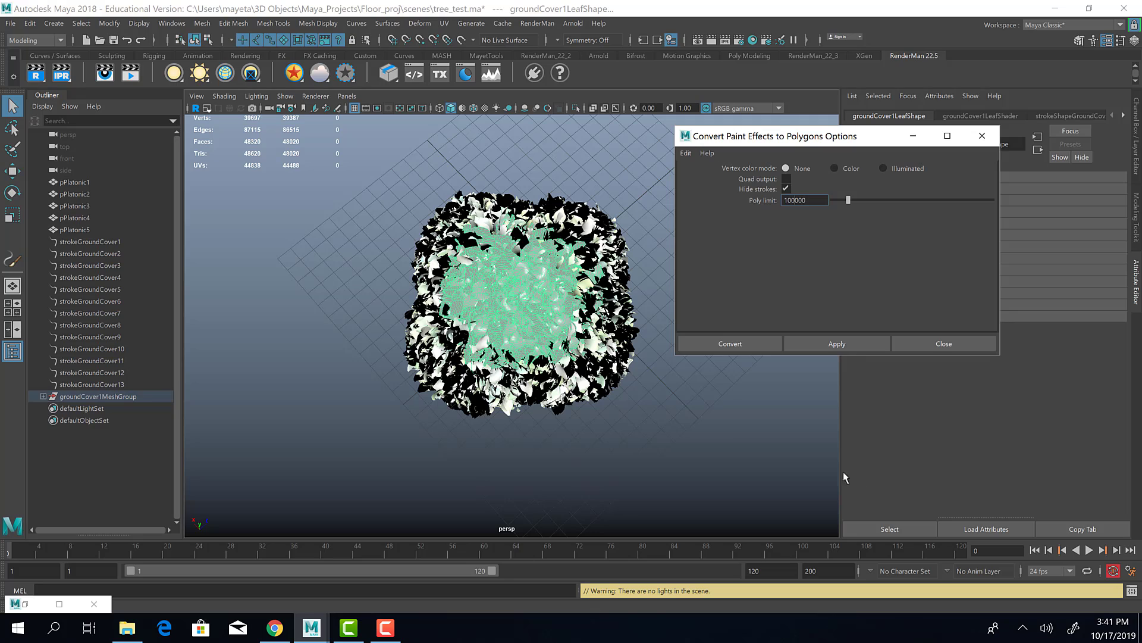
pyautogui.keyDown('alt'); pyautogui.moveTo(562, 455); pyautogui.dragTo(581, 425); pyautogui.keyUp('alt')
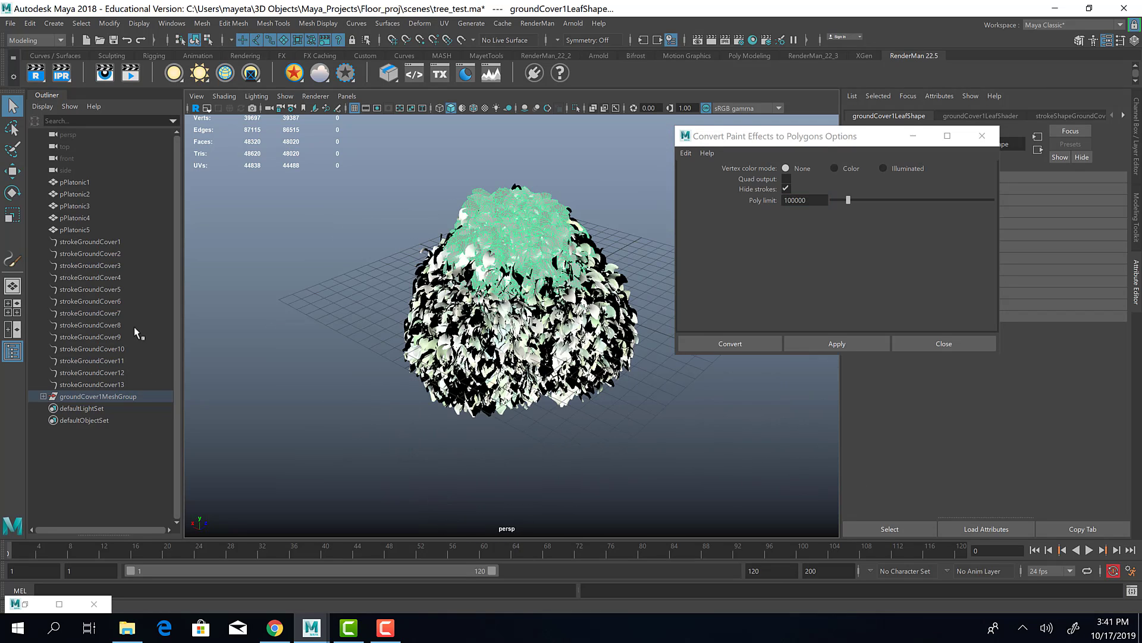
pyautogui.click(107, 252)
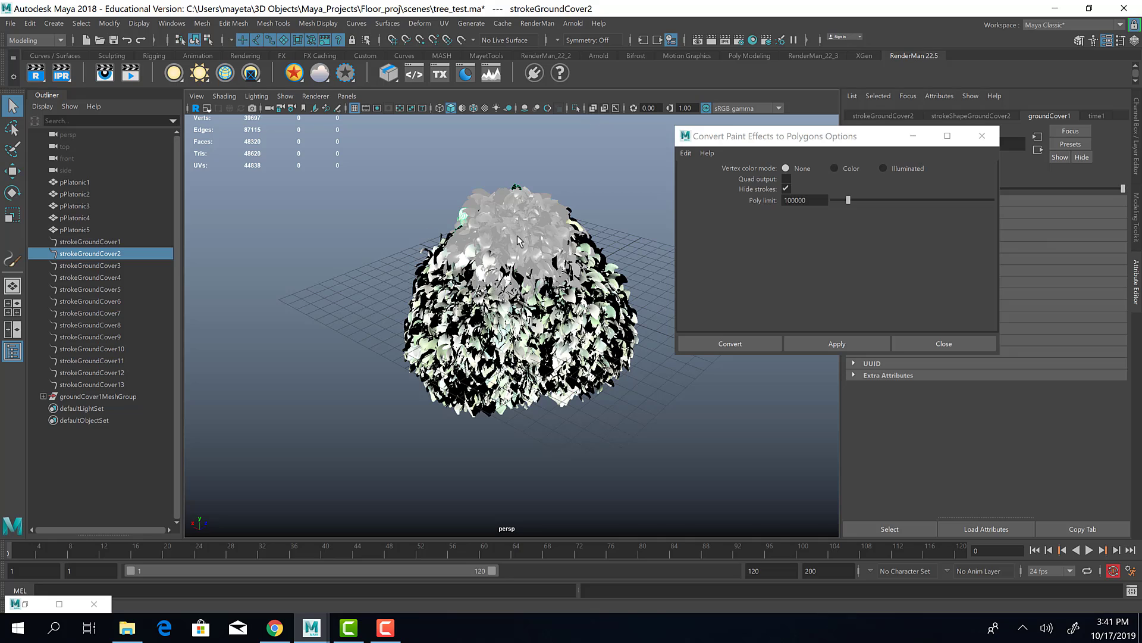
pyautogui.hotkey('ctrl', 'z')
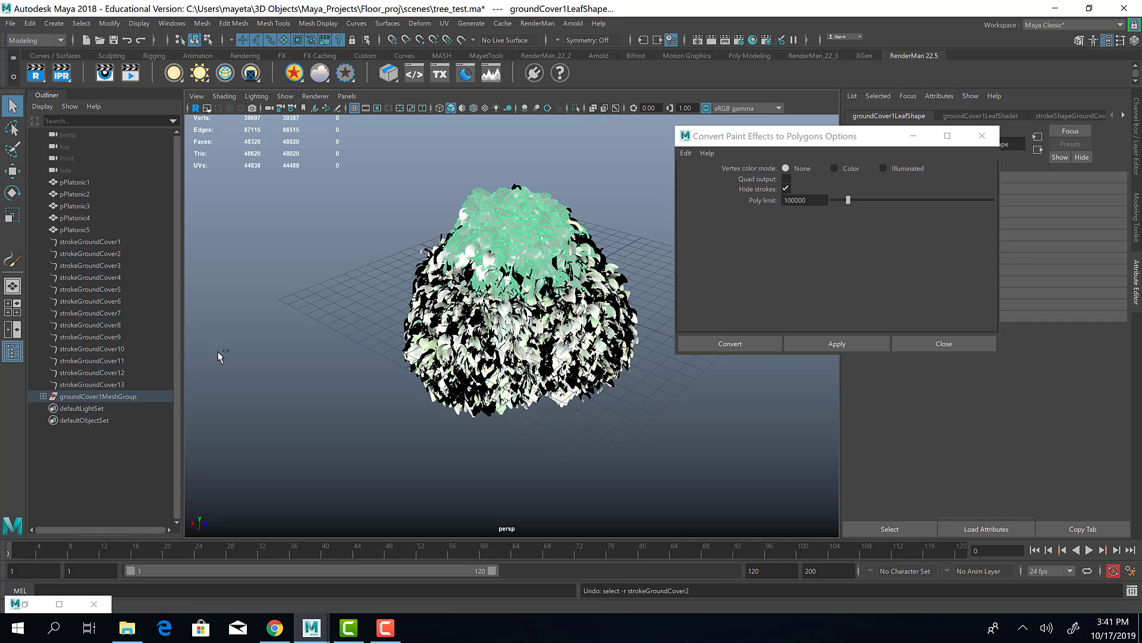
pyautogui.hotkey('ctrl', 'z')
# - Enable quad output and convert strokeGroundCover1 to polygons with its stroke hidden
pyautogui.click(773, 189)
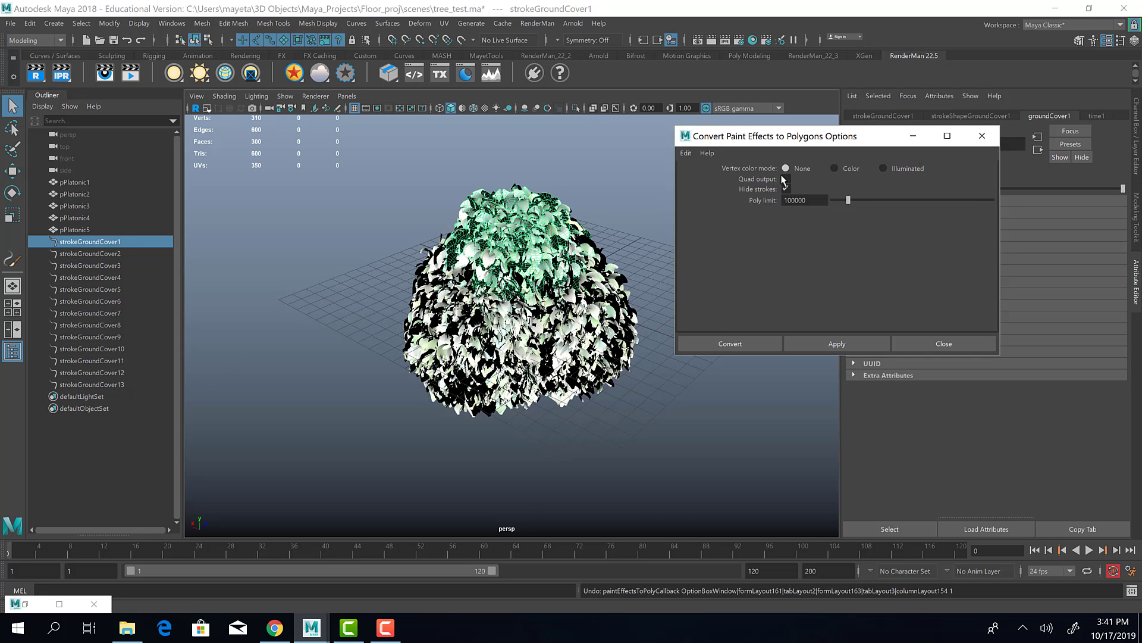
pyautogui.click(786, 179)
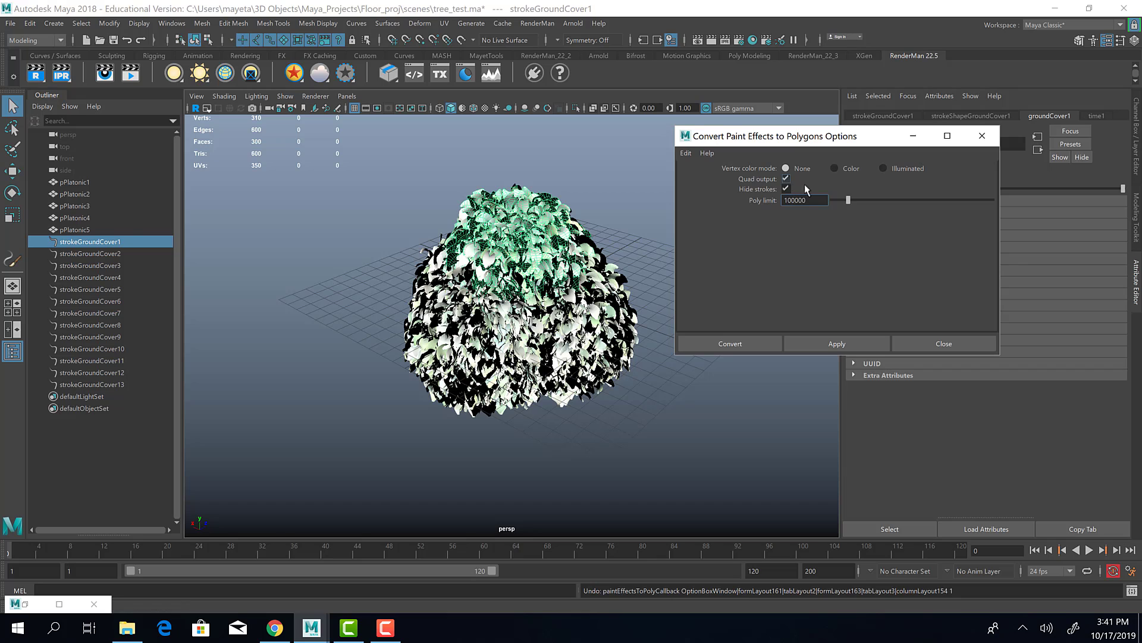
pyautogui.click(830, 345)
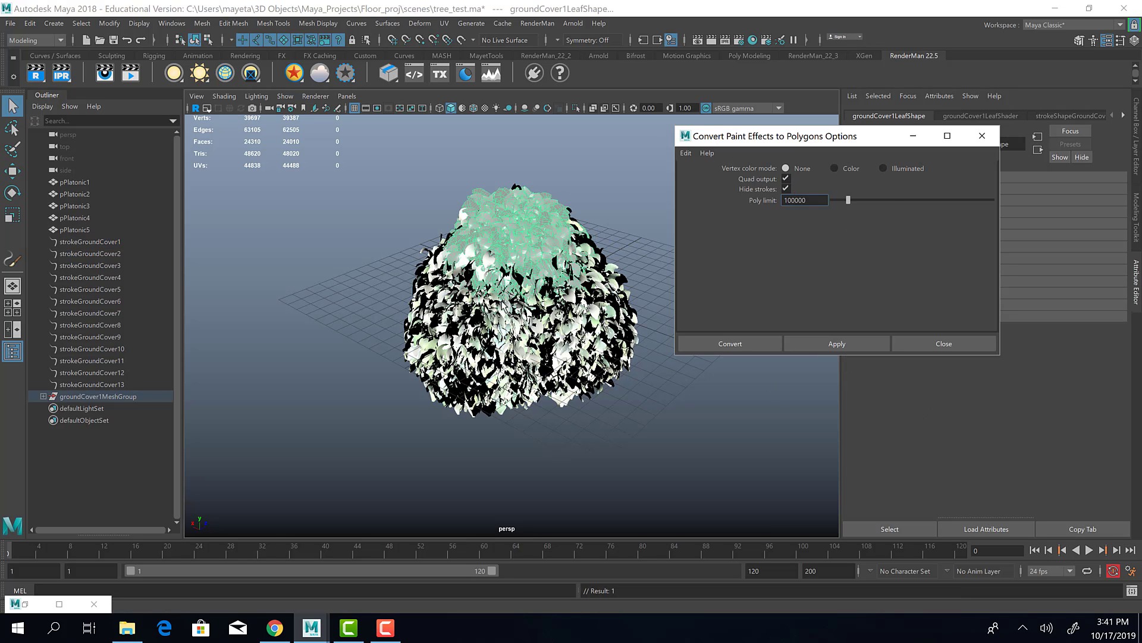
# - Convert strokeGroundCover2, strokeGroundCover3, strokeGroundCover4 and strokeGroundCover5 to polygons one at a time with the same options
pyautogui.keyDown('alt'); pyautogui.moveTo(500, 278); pyautogui.dragTo(375, 295); pyautogui.keyUp('alt')
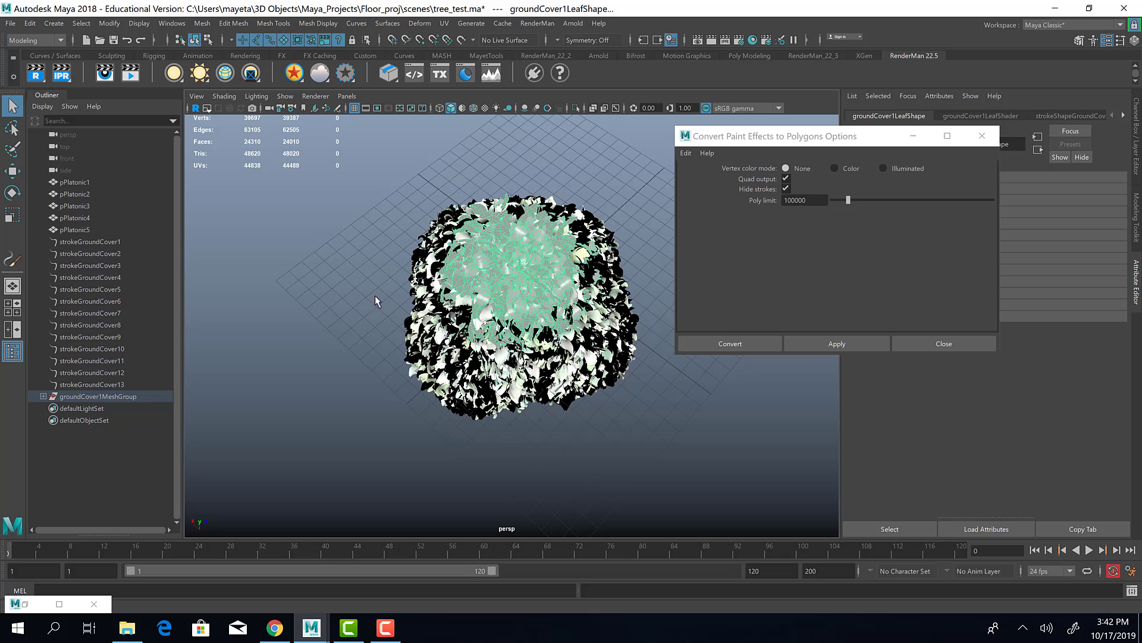
pyautogui.click(88, 252)
pyautogui.click(827, 345)
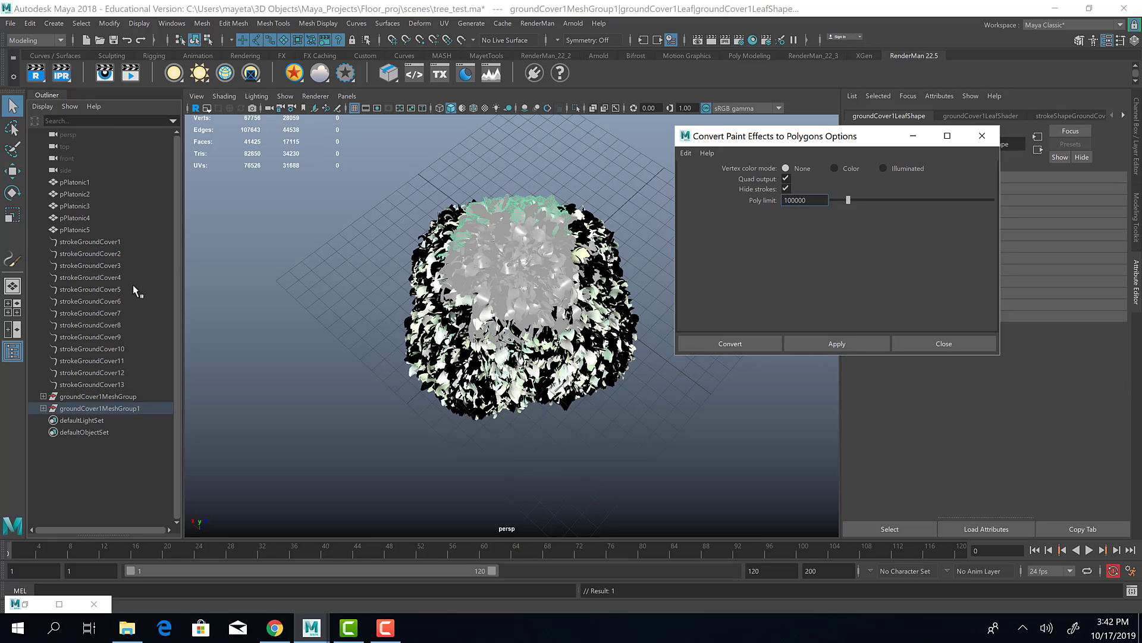
pyautogui.click(119, 265)
pyautogui.click(814, 344)
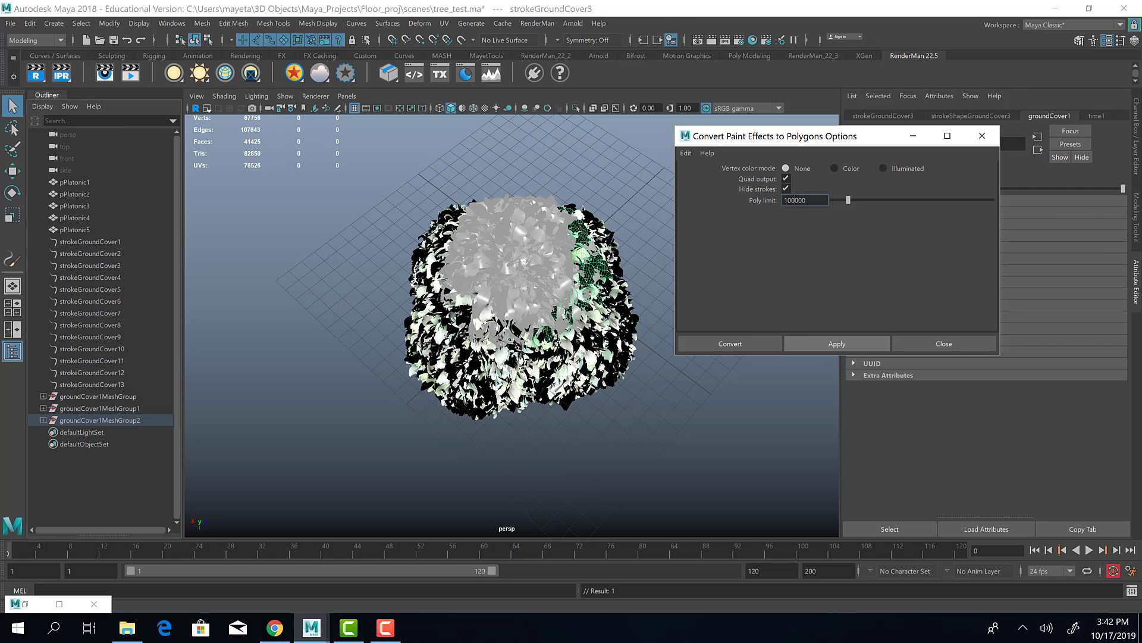
pyautogui.click(119, 278)
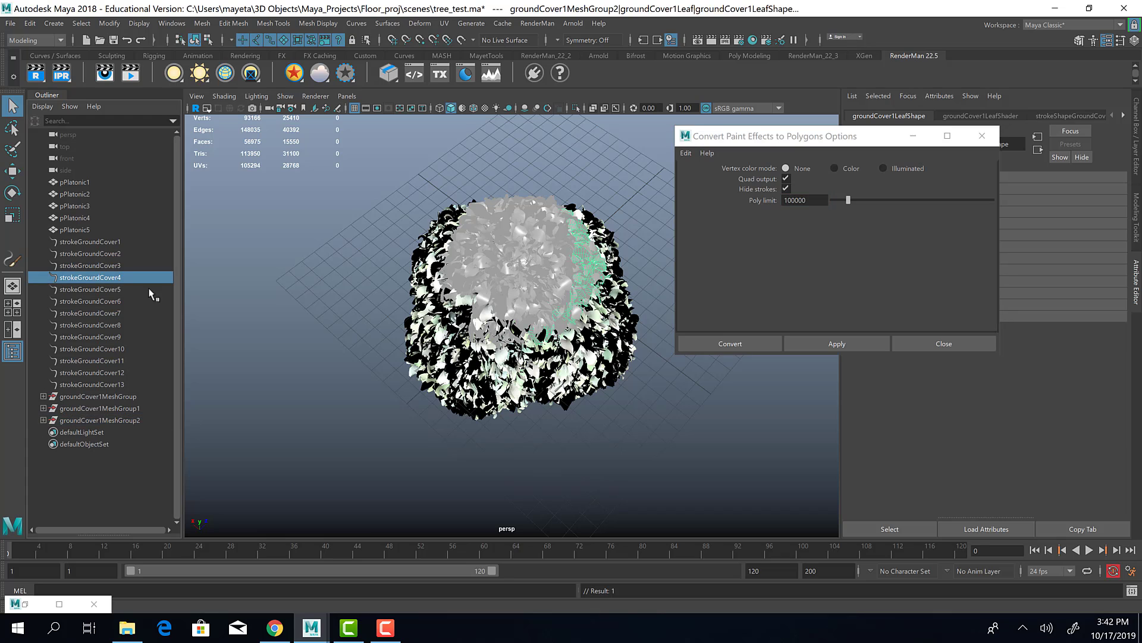
pyautogui.click(851, 351)
pyautogui.click(102, 288)
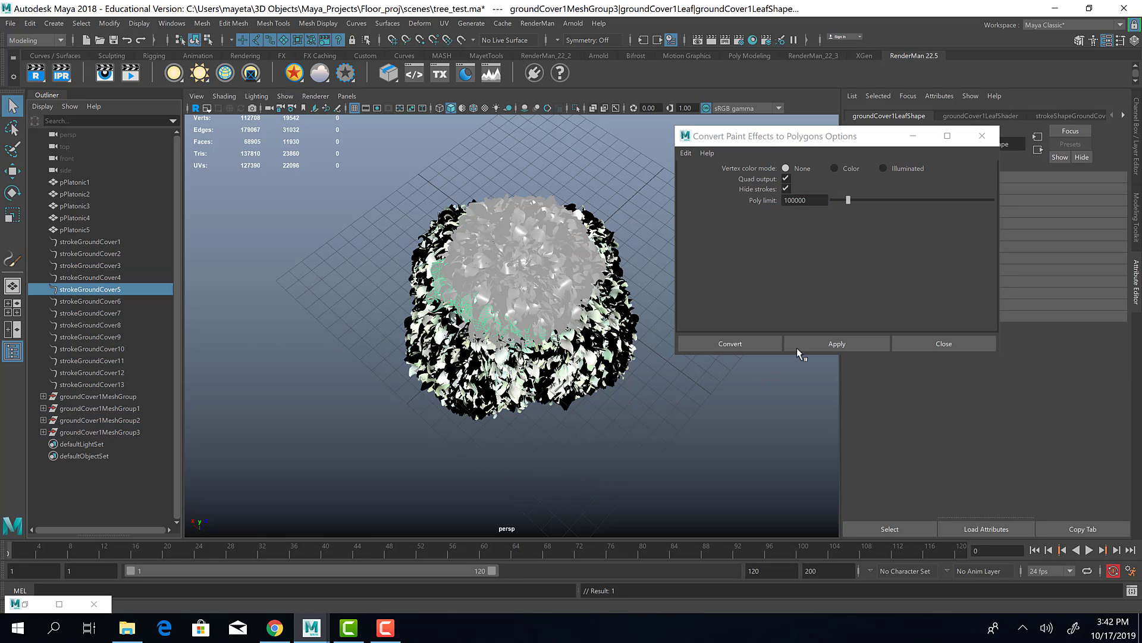
pyautogui.click(833, 345)
# - Convert strokeGroundCover6 through strokeGroundCover9 to polygons individually, including the skipped strokeGroundCover7
pyautogui.click(110, 301)
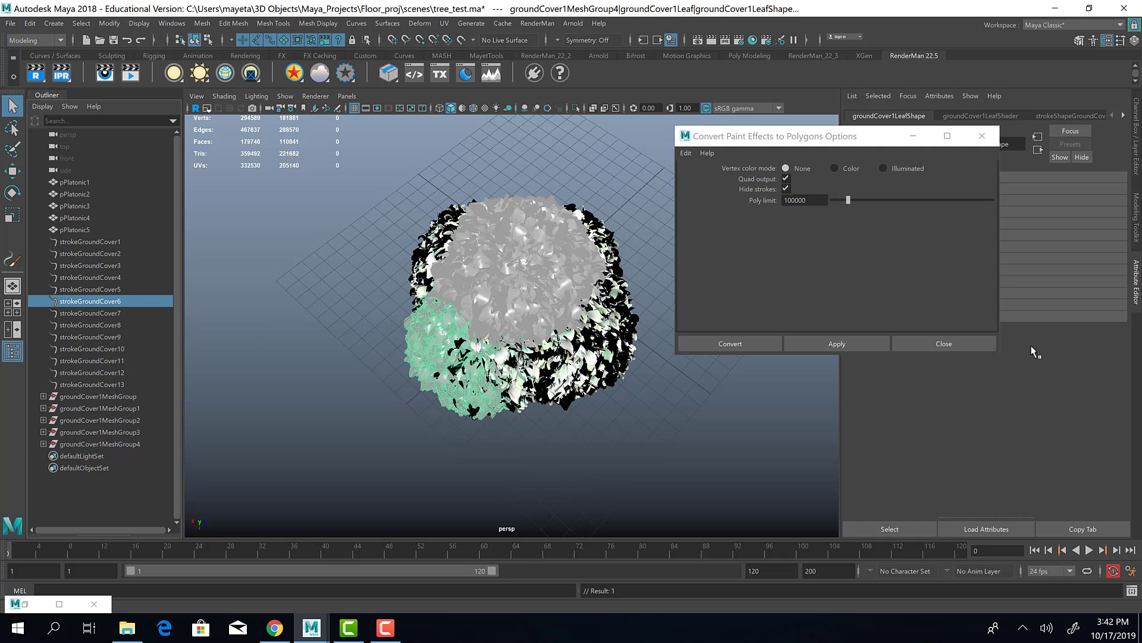
pyautogui.click(876, 351)
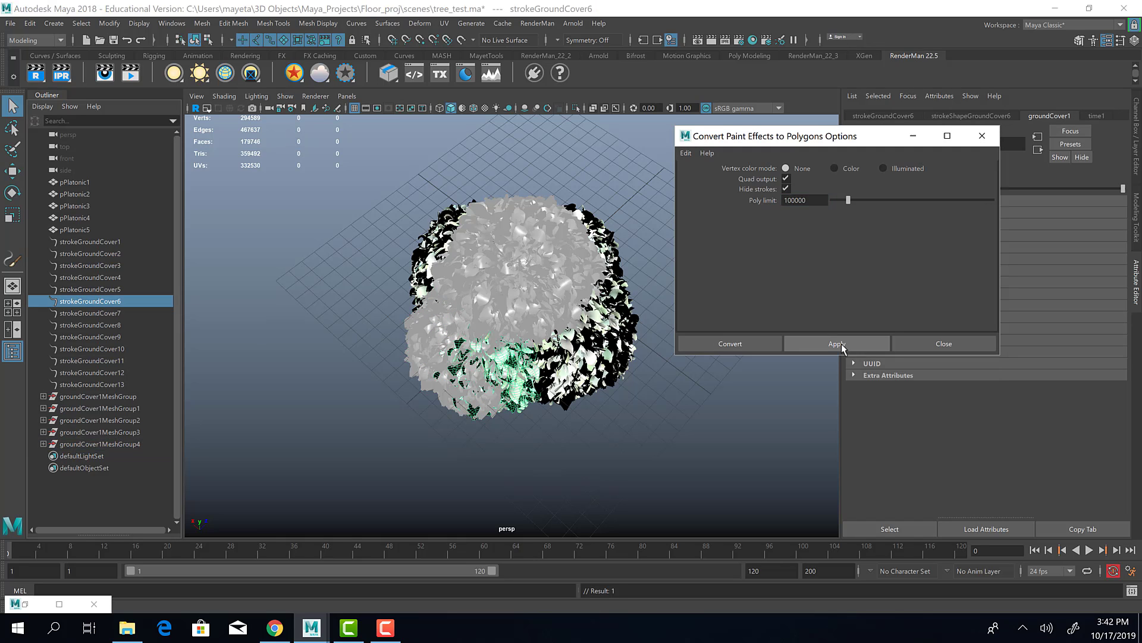
pyautogui.click(106, 312)
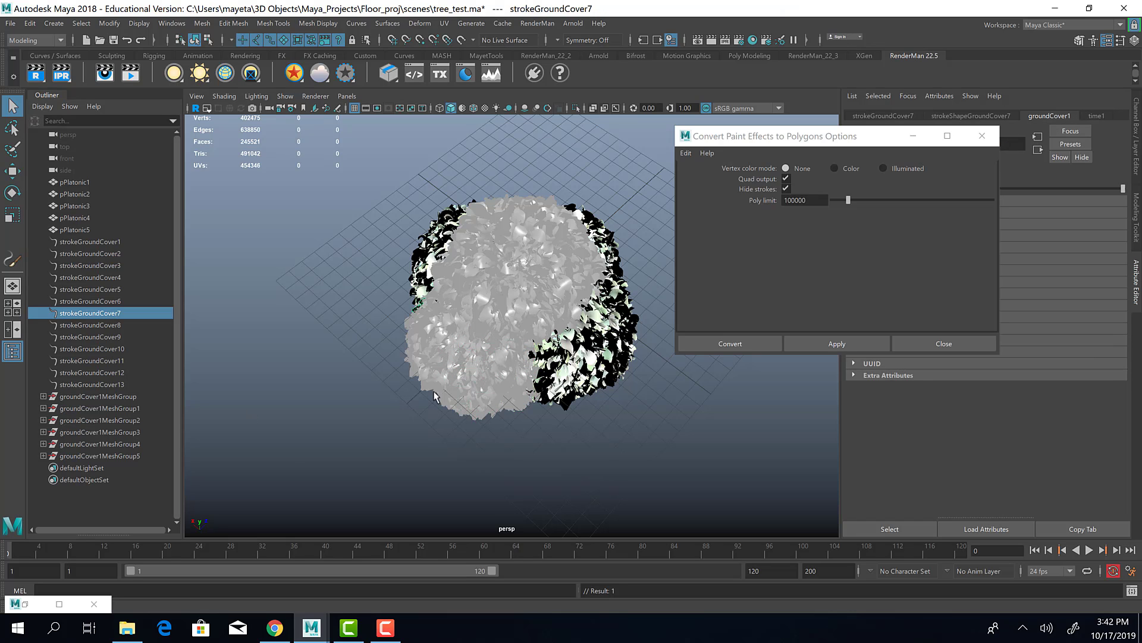
pyautogui.keyDown('alt'); pyautogui.moveTo(321, 333); pyautogui.dragTo(476, 274); pyautogui.keyUp('alt')
pyautogui.click(112, 324)
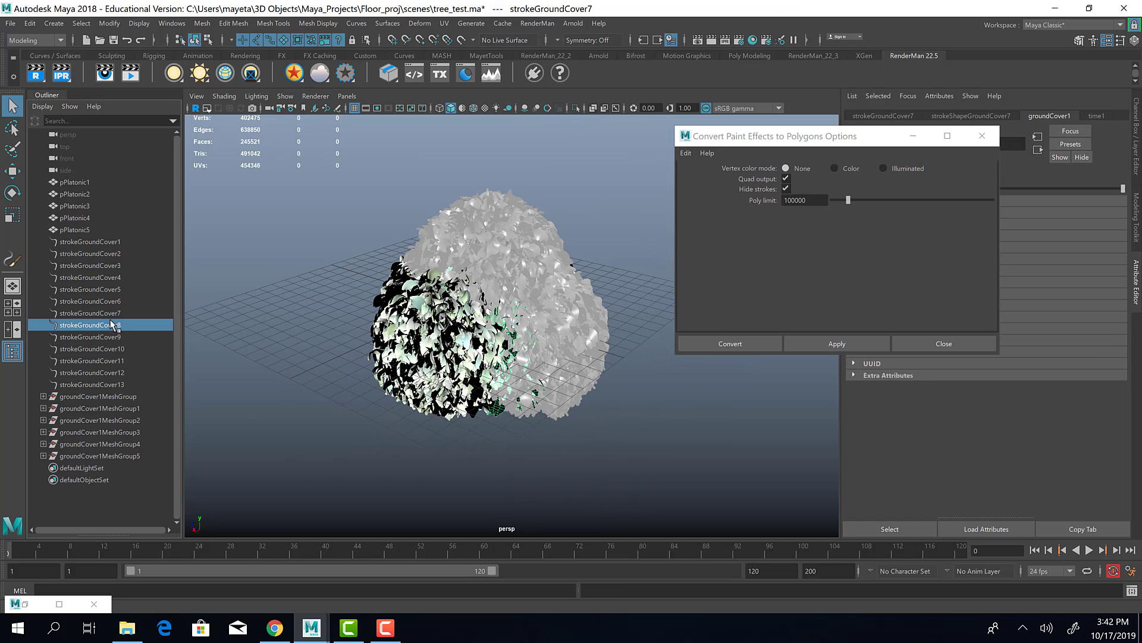
pyautogui.click(837, 344)
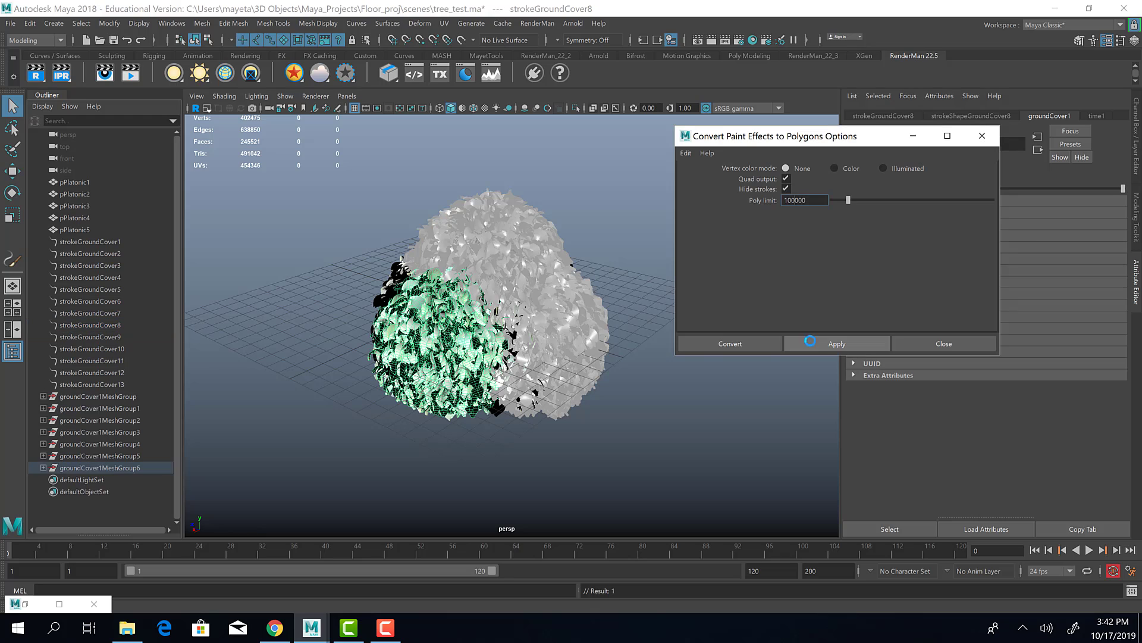
pyautogui.click(108, 337)
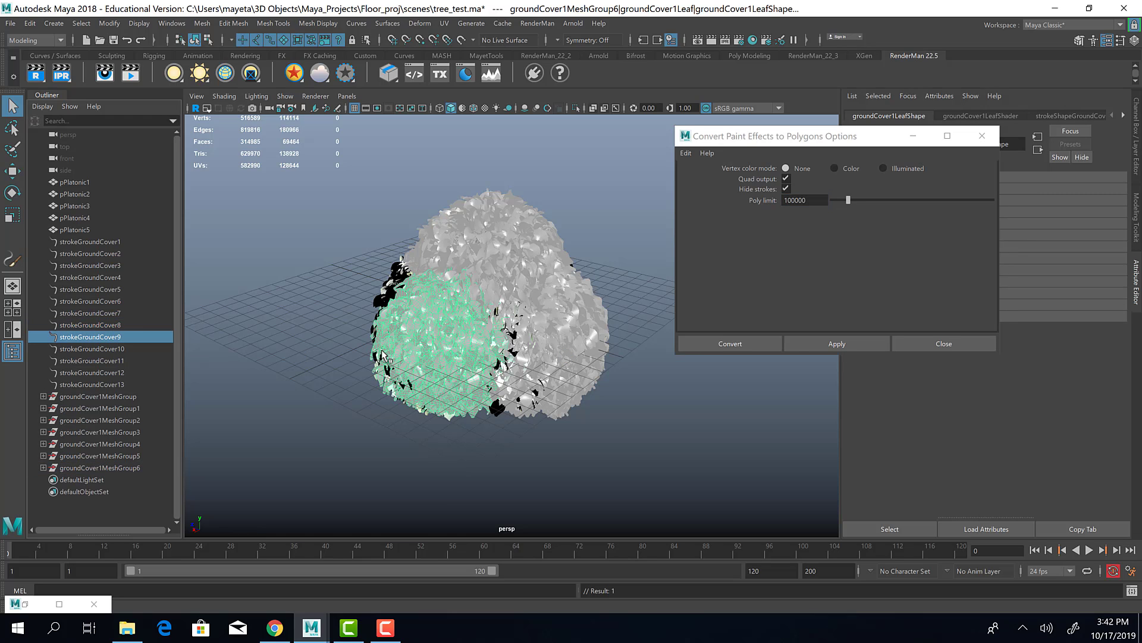
pyautogui.click(798, 347)
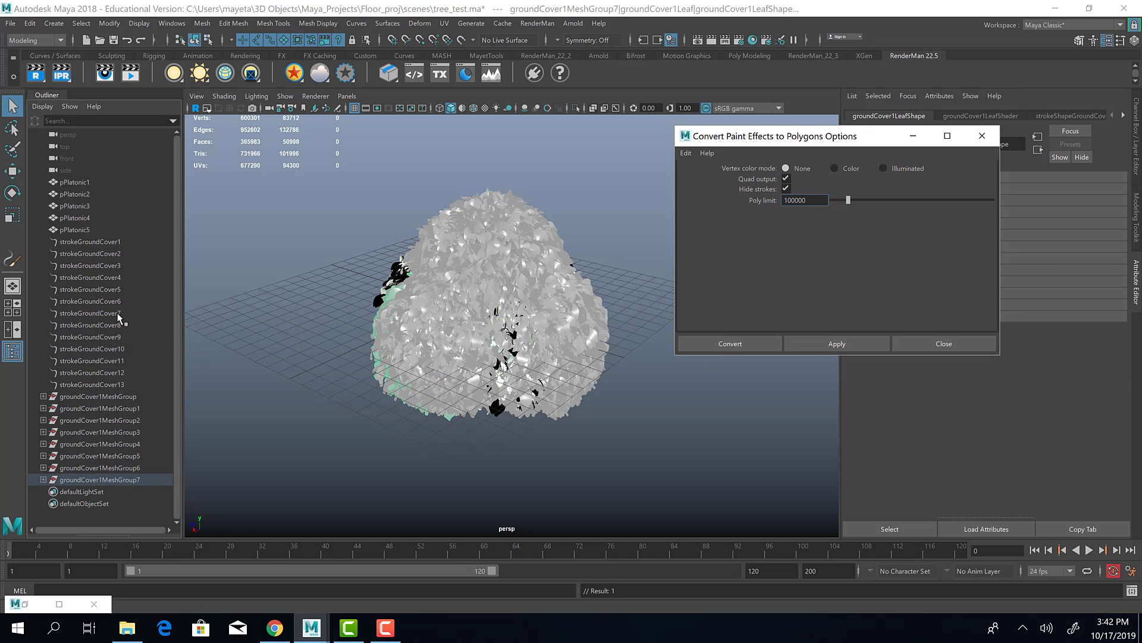
pyautogui.click(856, 346)
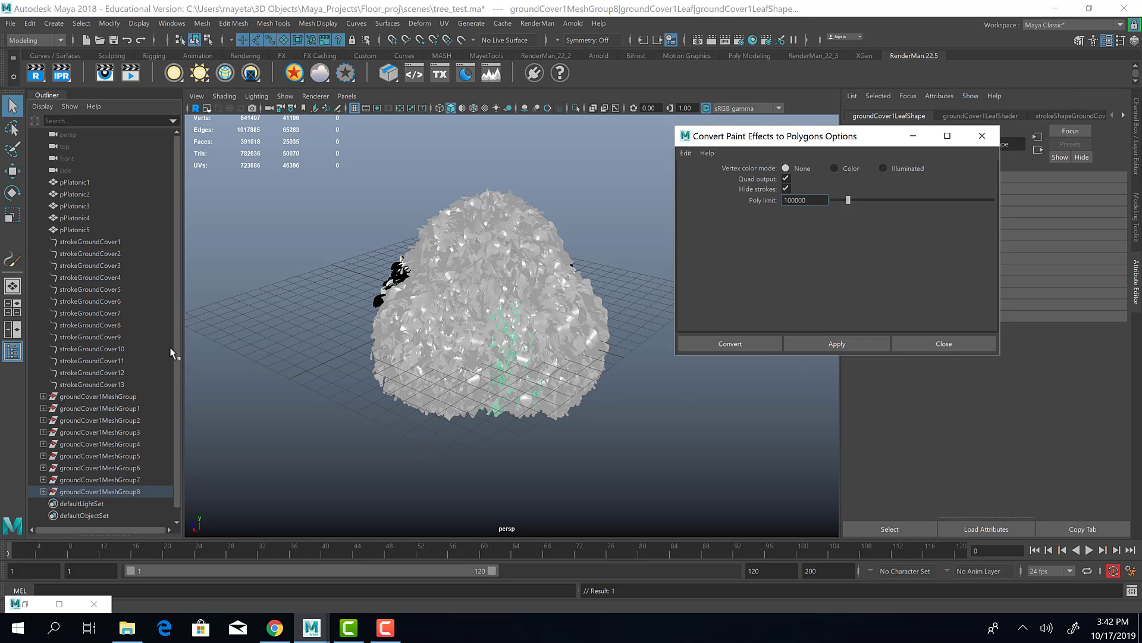
# - Convert the remaining strokes, strokeGroundCover10 through strokeGroundCover13, to polygons one by one
pyautogui.click(115, 349)
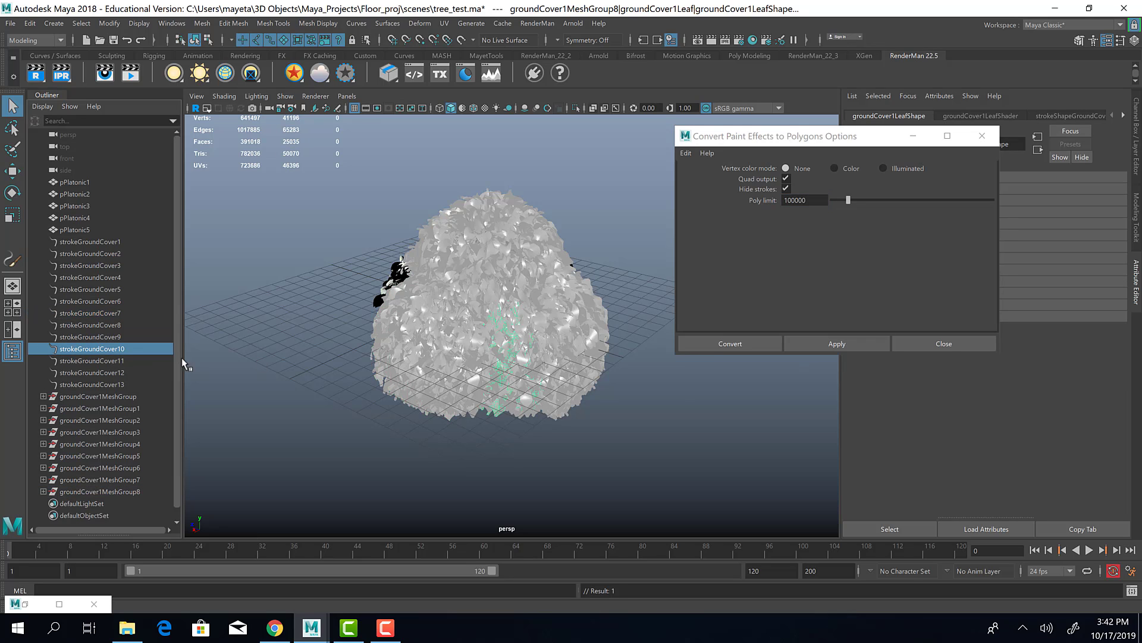
pyautogui.click(837, 346)
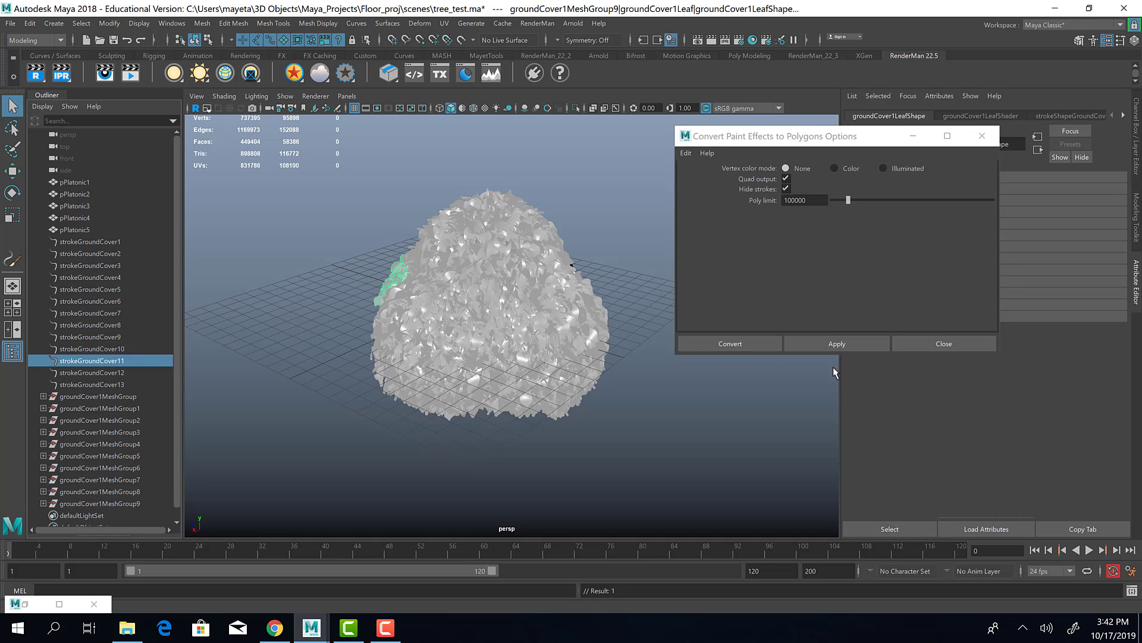
pyautogui.click(837, 344)
pyautogui.click(108, 372)
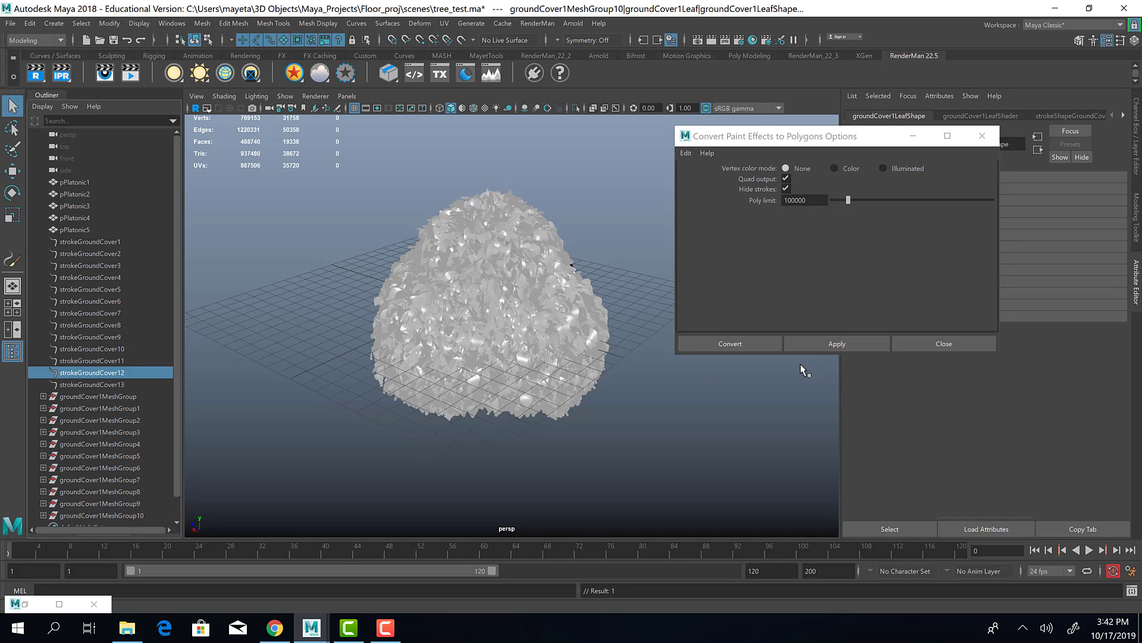
pyautogui.click(829, 345)
pyautogui.click(117, 385)
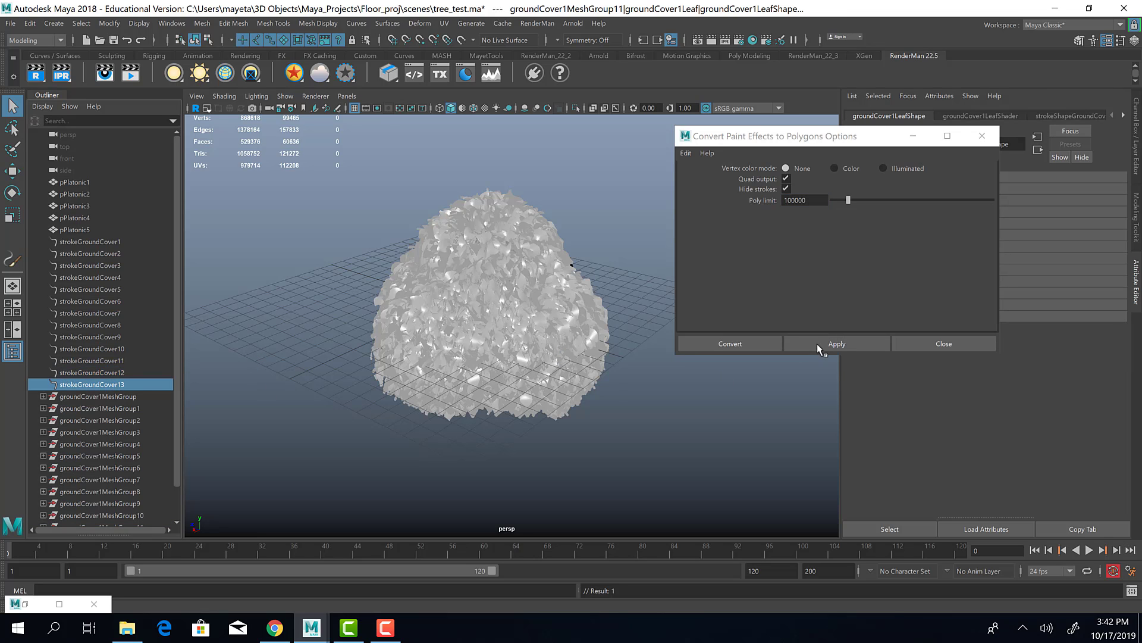
pyautogui.click(819, 347)
# - Expand groundCover1MeshGroup and select its groundCover1Main and groundCover1Leaf meshes in turn to examine what each covers
pyautogui.keyDown('alt'); pyautogui.moveTo(363, 354); pyautogui.dragTo(424, 366); pyautogui.keyUp('alt')
pyautogui.scroll(-2, 101, 417)
pyautogui.click(44, 349)
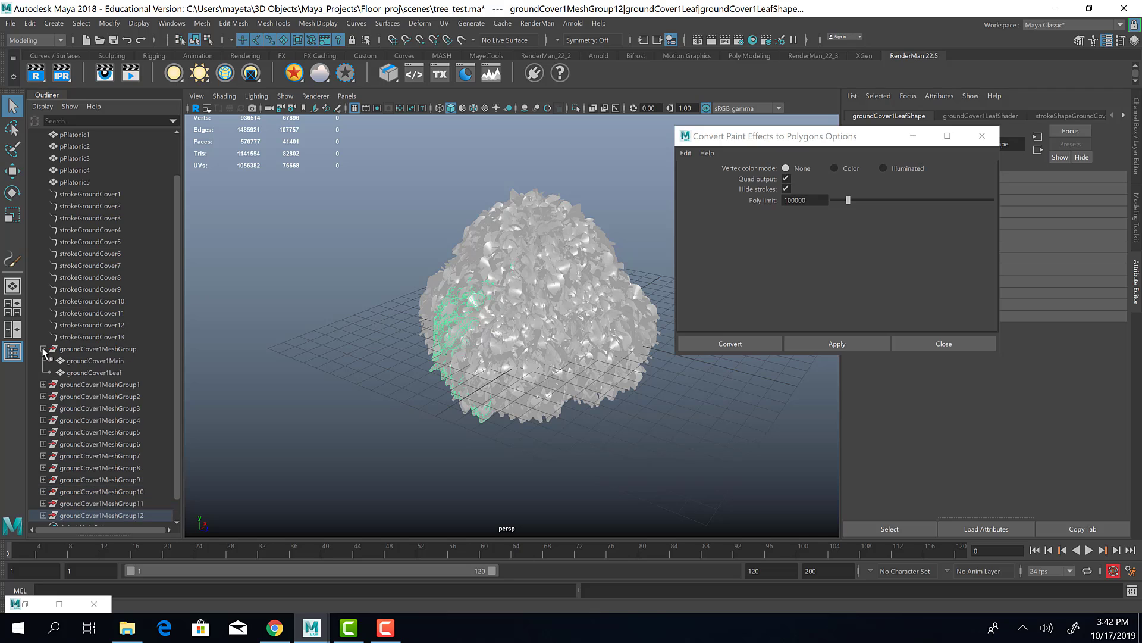
pyautogui.click(43, 349)
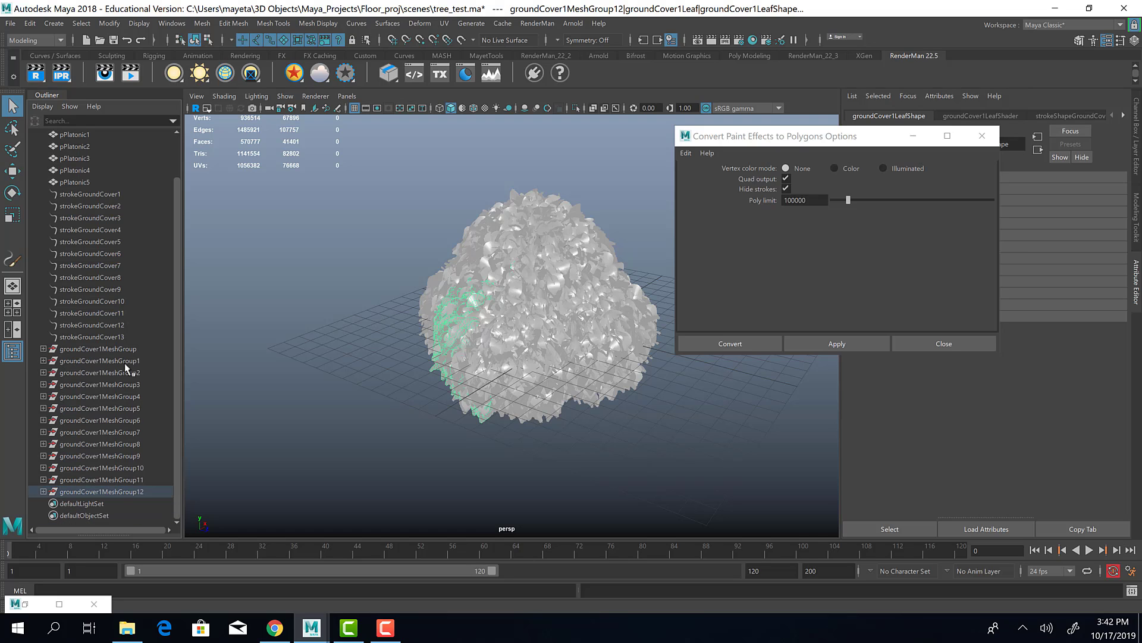
pyautogui.click(119, 350)
pyautogui.click(43, 350)
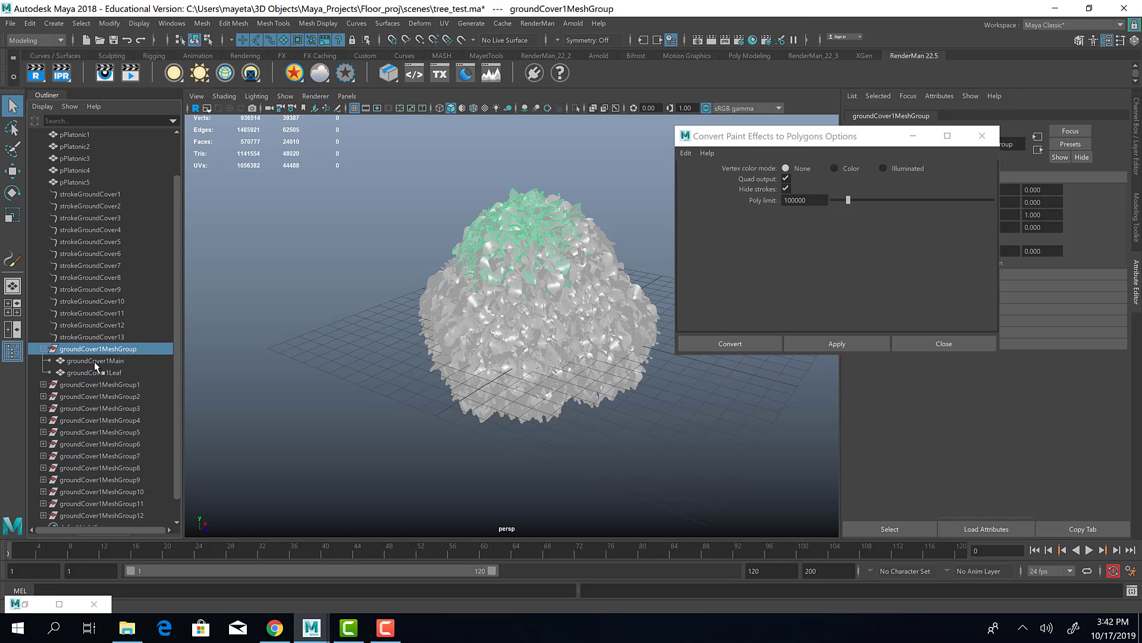
pyautogui.click(101, 360)
pyautogui.click(104, 372)
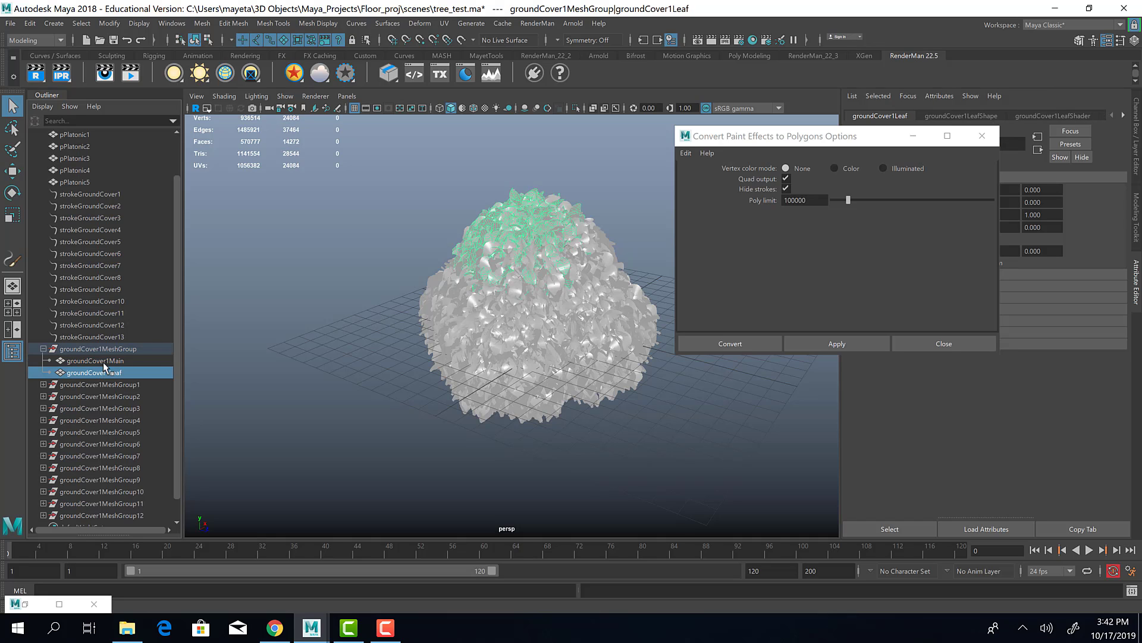
# - Delete the construction history of all groundCover mesh groups, from groundCover1MeshGroup through groundCover1MeshGroup12
pyautogui.click(102, 361)
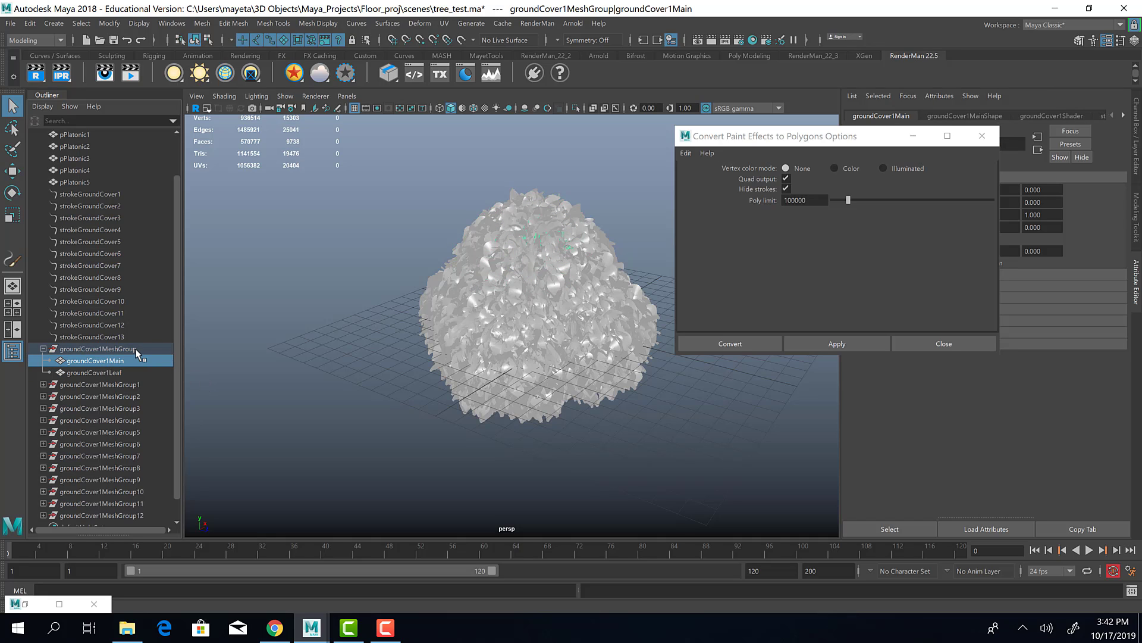
pyautogui.click(136, 351)
pyautogui.scroll(-1, 141, 441)
pyautogui.keyDown('shift'); pyautogui.click(121, 491); pyautogui.keyUp('shift')
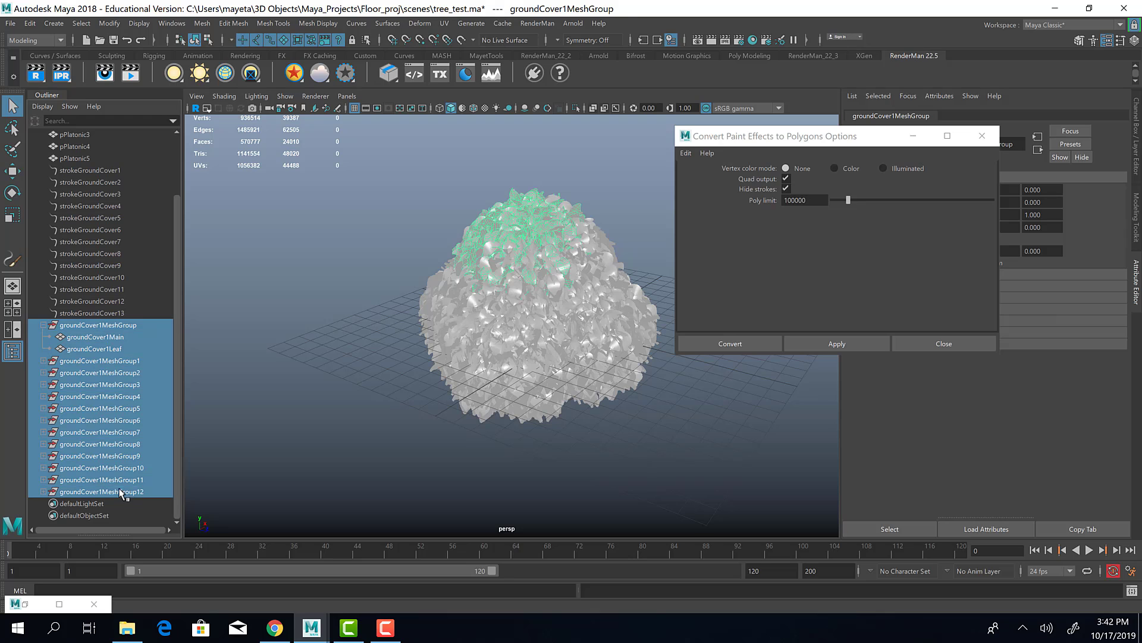
pyautogui.click(31, 23)
pyautogui.moveTo(149, 164)
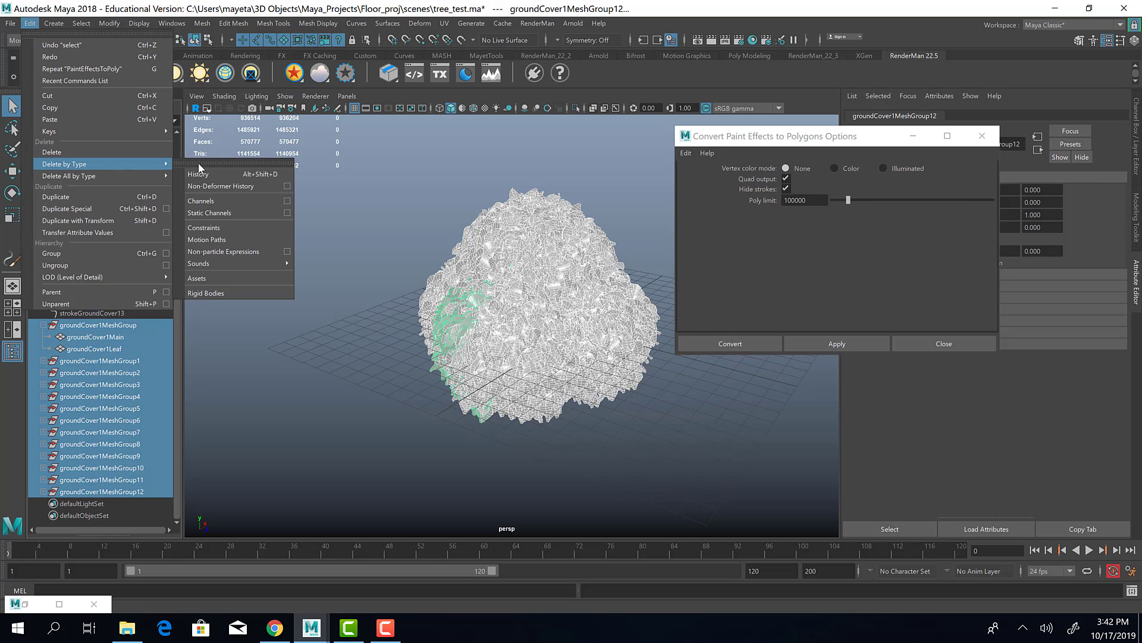
pyautogui.click(200, 173)
# - Delete the original Paint Effects strokes strokeGroundCover1 through strokeGroundCover13 from the scene
pyautogui.click(110, 170)
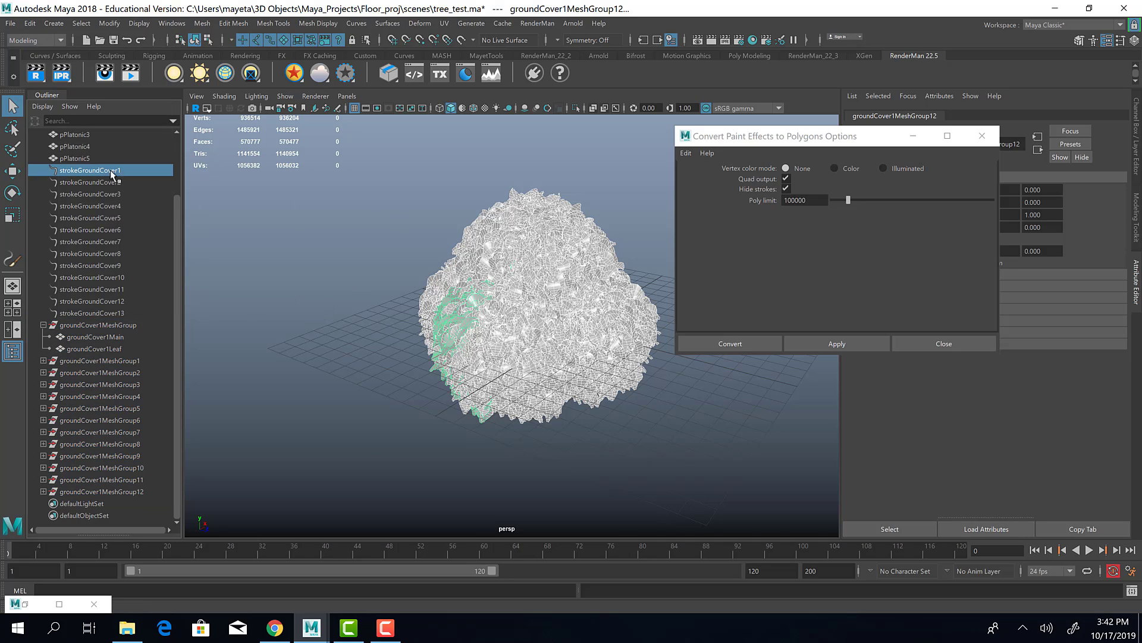
pyautogui.moveTo(110, 170); pyautogui.dragTo(129, 312)
pyautogui.press('Delete')
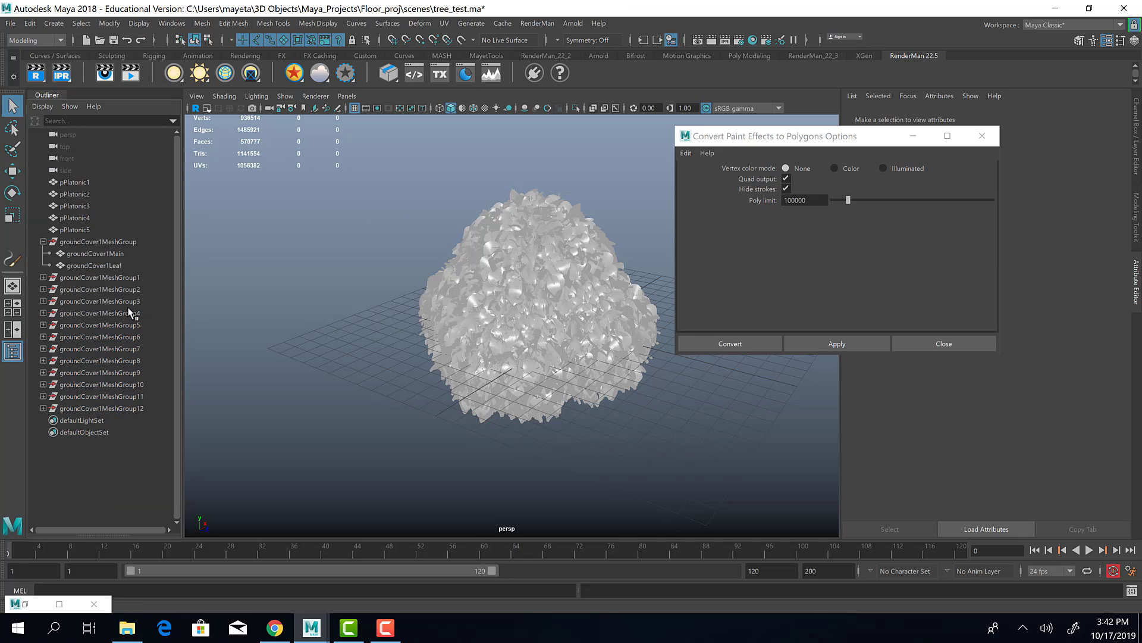
# - Render the converted foliage in the perspective view with Maya Software to check it, and close the render and the polygon conversion options
pyautogui.click(74, 254)
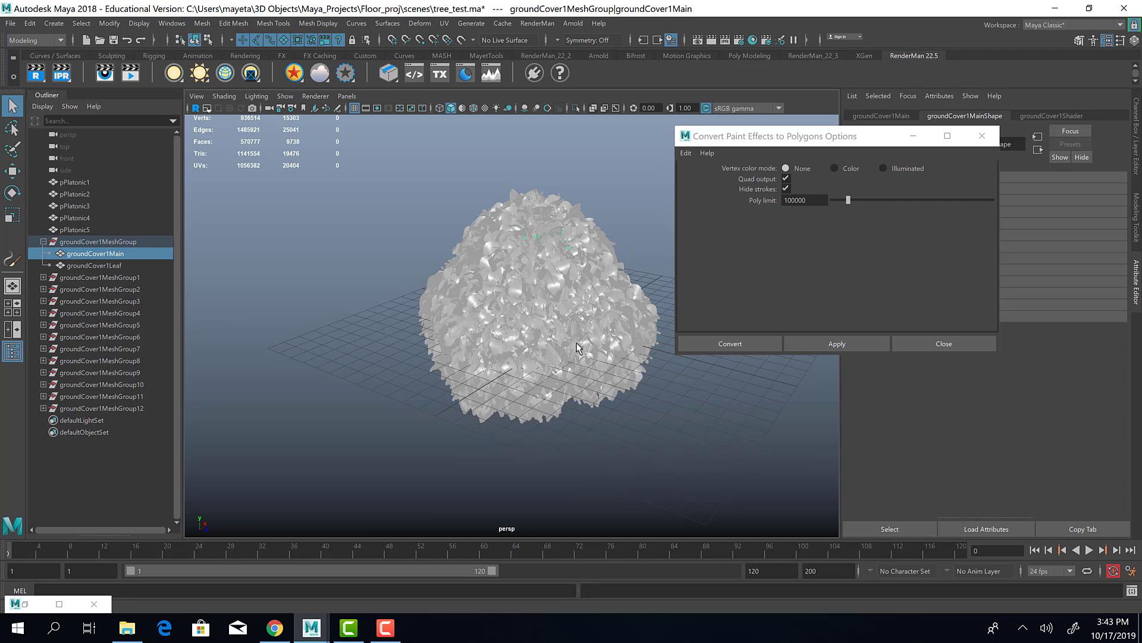
pyautogui.moveTo(506, 333)
pyautogui.keyDown('alt'); pyautogui.mouseDown()
pyautogui.moveTo(429, 348)
pyautogui.moveTo(469, 329)
pyautogui.moveTo(492, 339)
pyautogui.moveTo(493, 328)
pyautogui.mouseUp(); pyautogui.keyUp('alt')
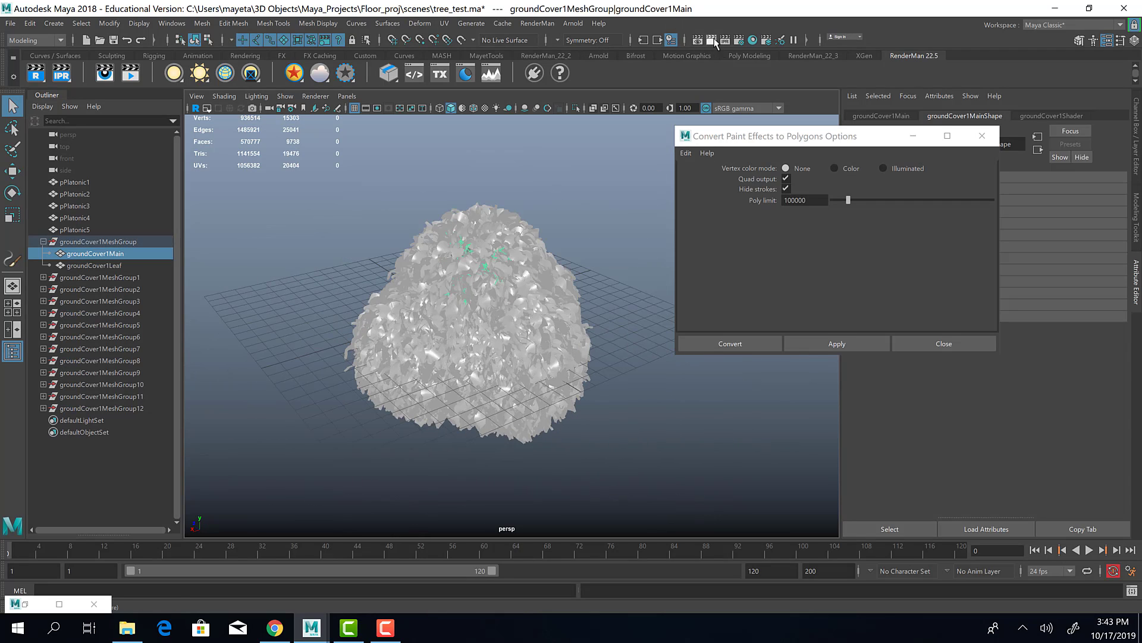
pyautogui.click(712, 40)
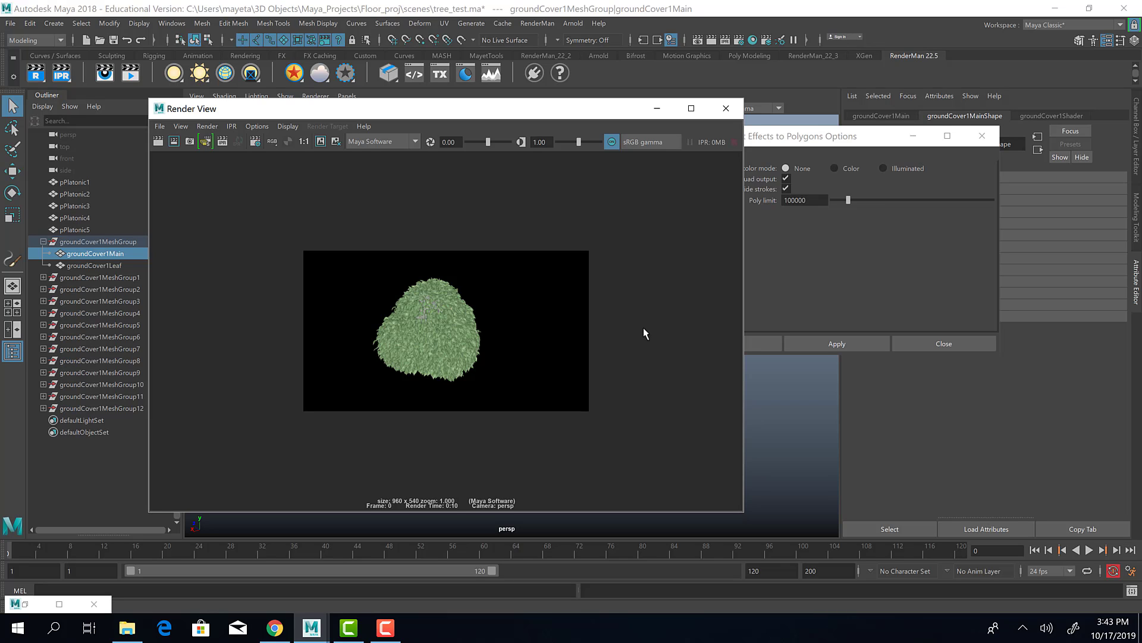
pyautogui.click(726, 108)
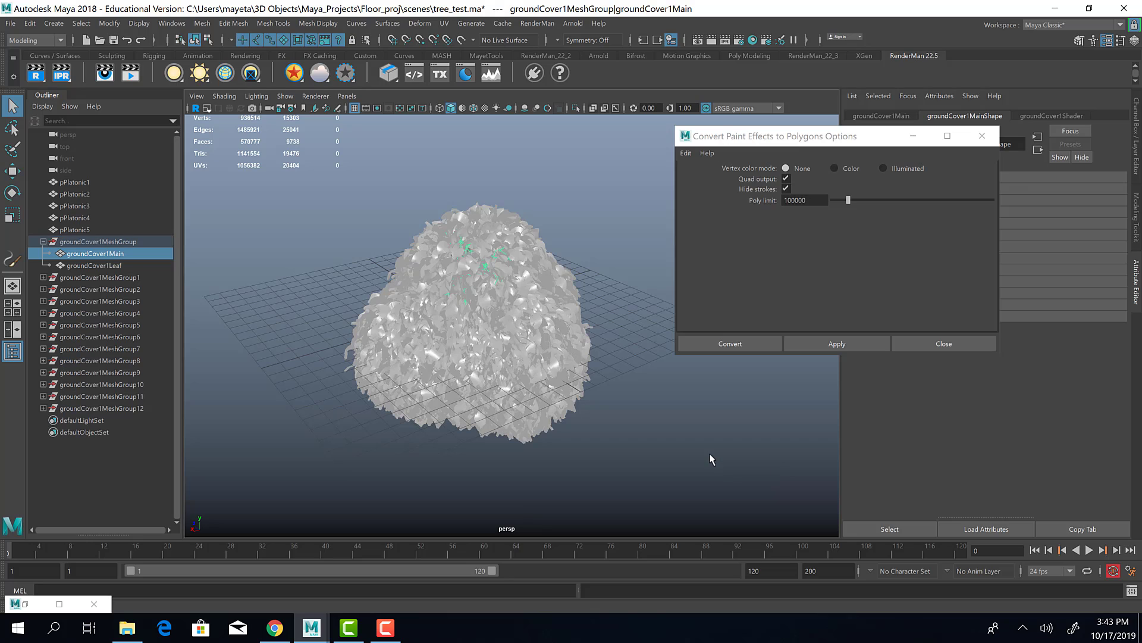
pyautogui.click(944, 343)
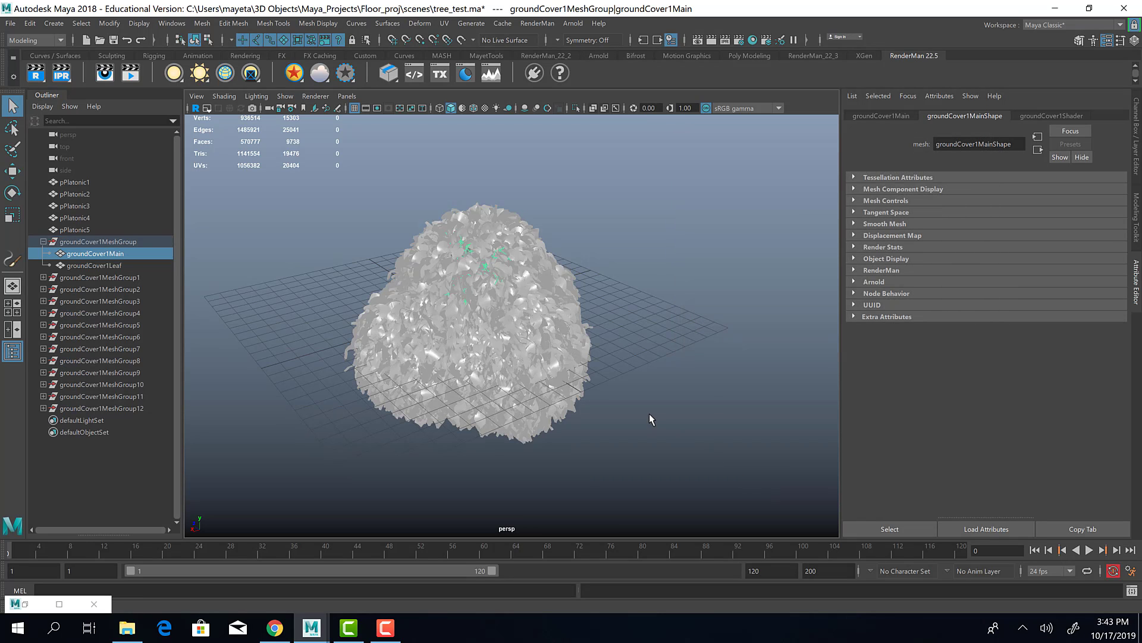
# - Collapse groundCover1MeshGroup, hide all thirteen mesh groups to inspect the spheres beneath, and show the groups again
pyautogui.click(43, 242)
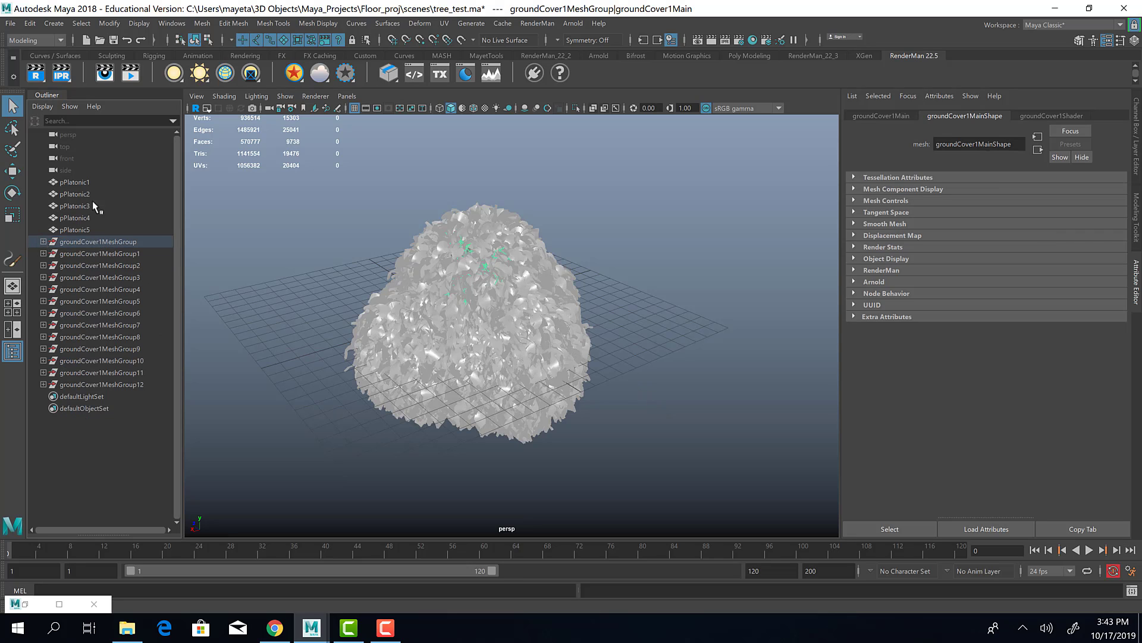
pyautogui.moveTo(109, 242); pyautogui.dragTo(123, 384)
pyautogui.press('h')
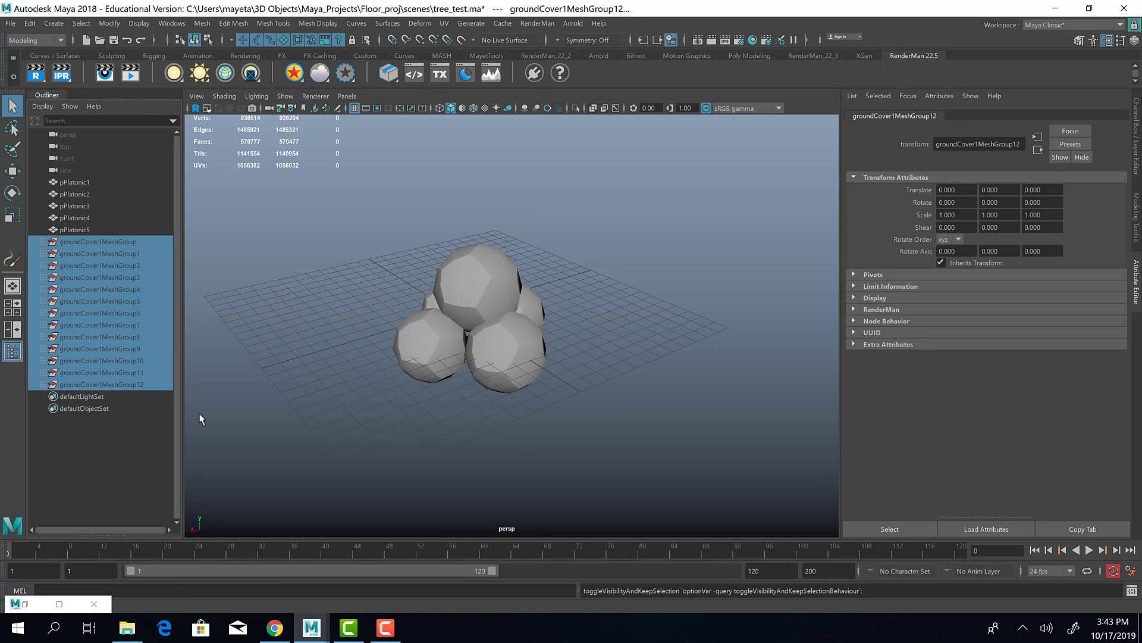
pyautogui.press('h')
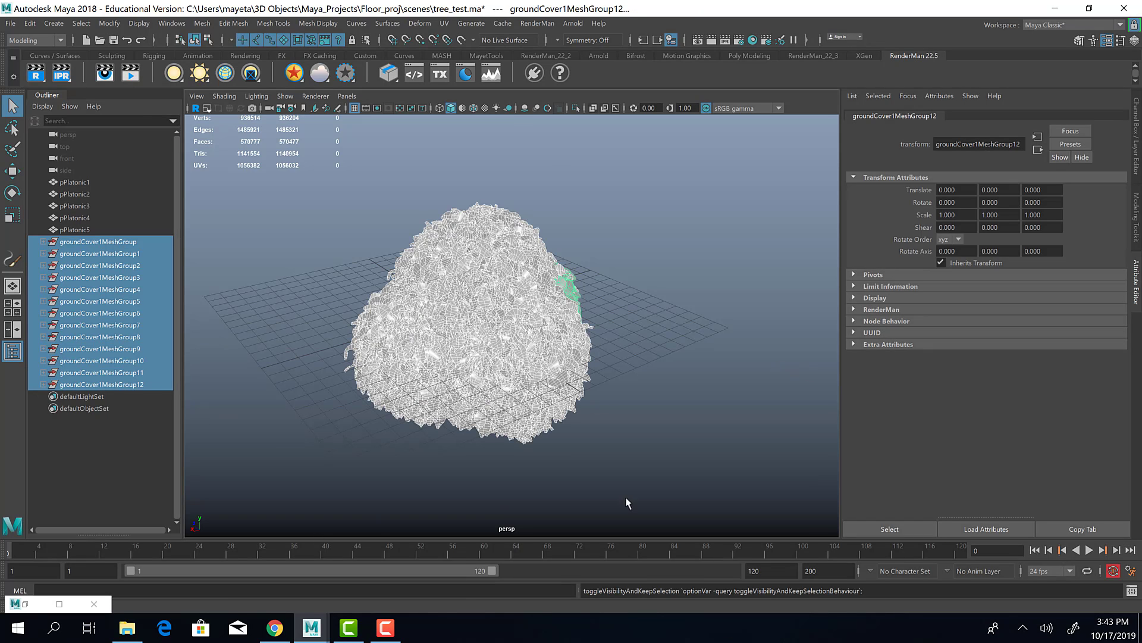
pyautogui.click(386, 627)
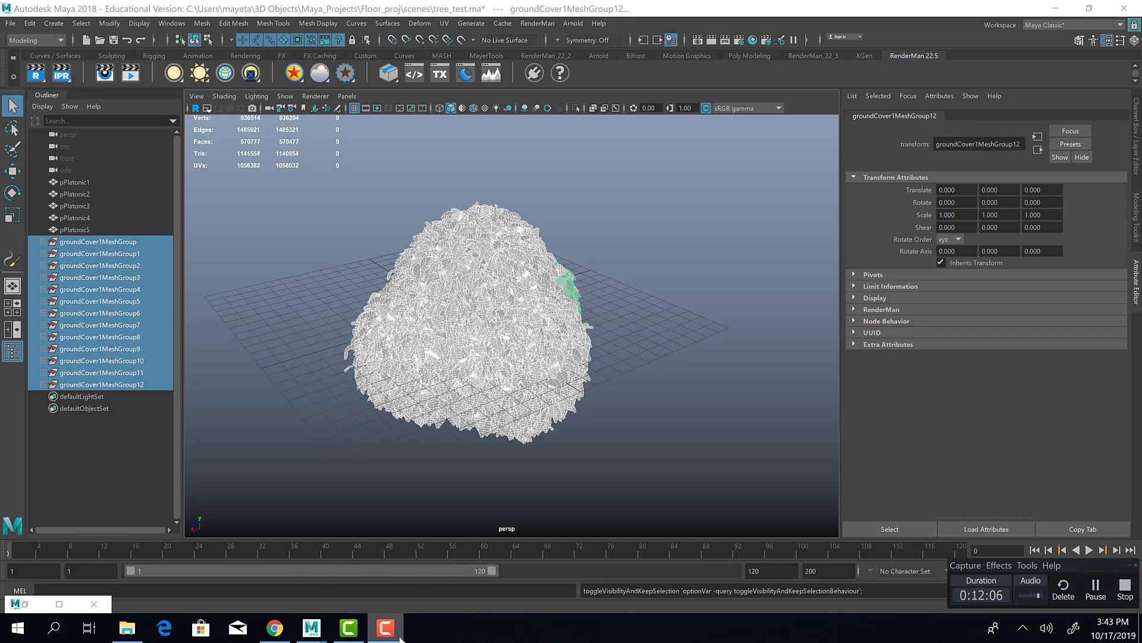